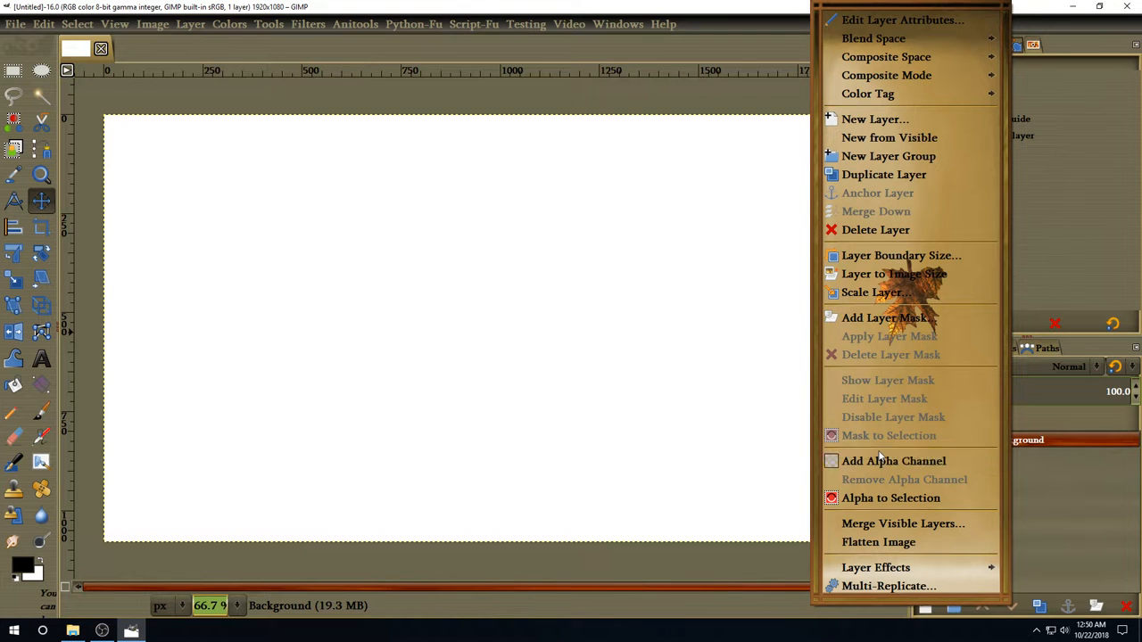
Add an alpha channel to the Background layer and choose the wood panel 2 H pattern for a Pattern Overlay effect.
left_click(913, 461)
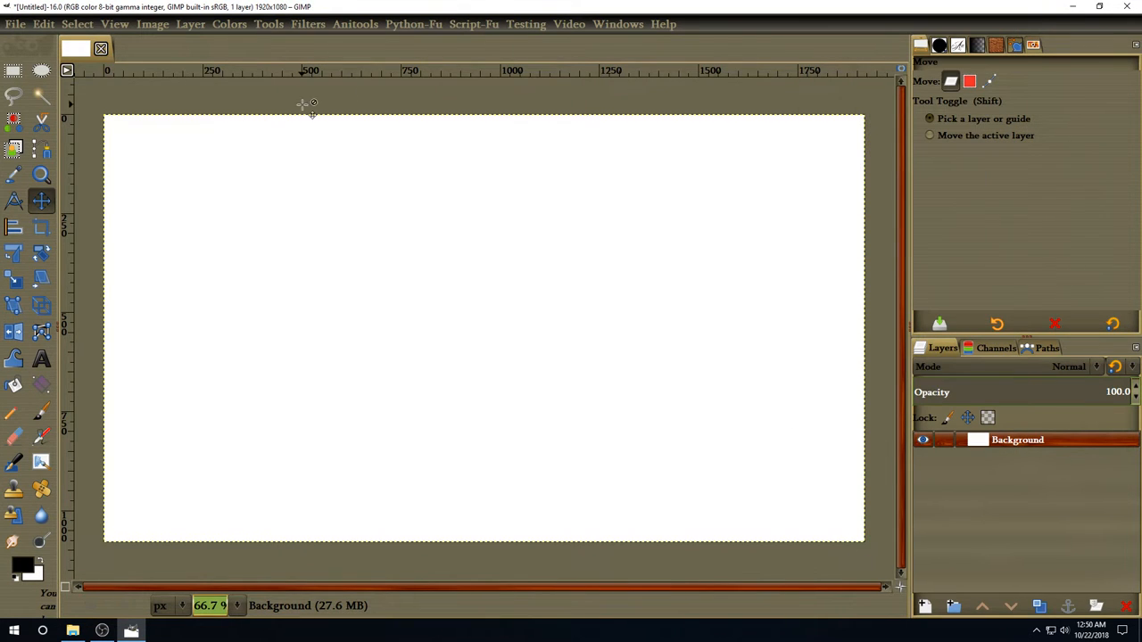
left_click(194, 27)
mouse_move(265, 426)
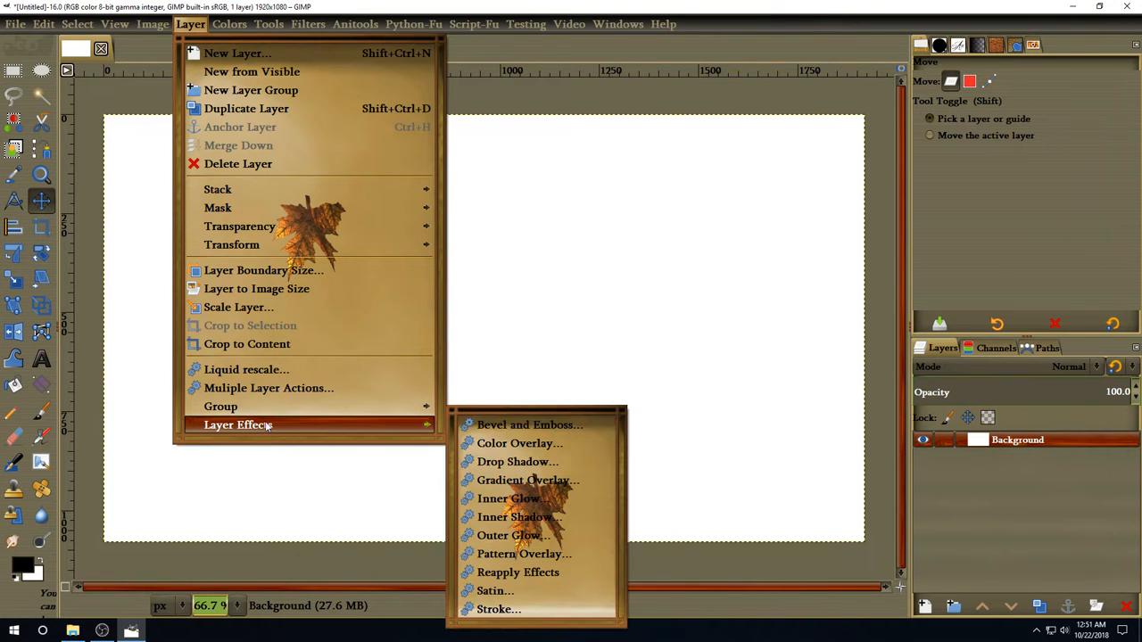
left_click(538, 555)
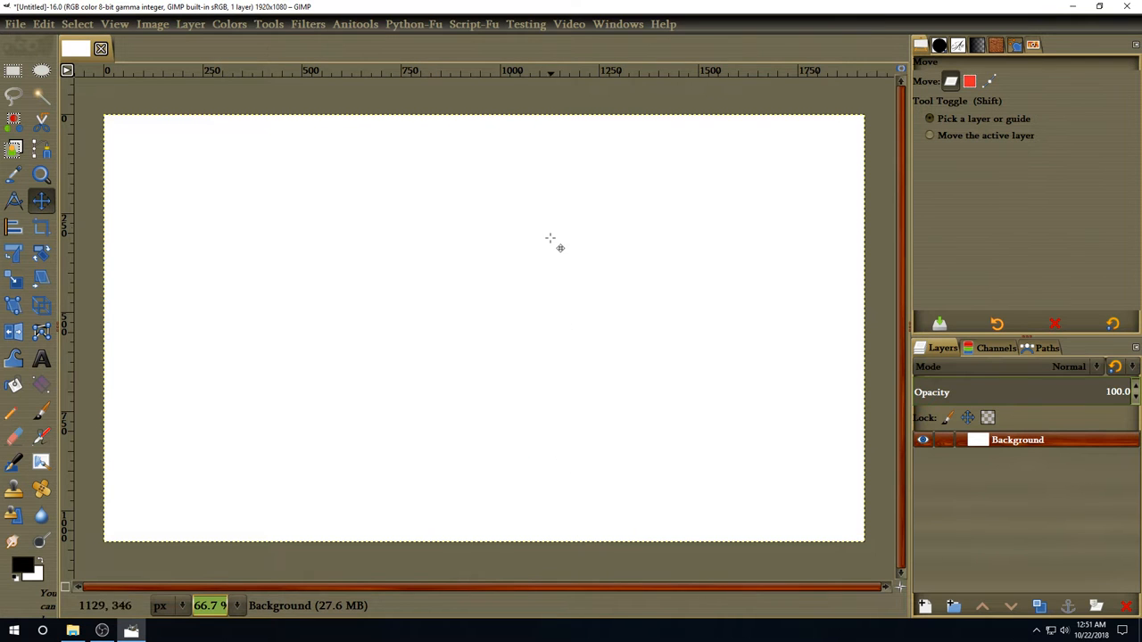
left_click_drag(398, 152, 613, 42)
left_click(533, 64)
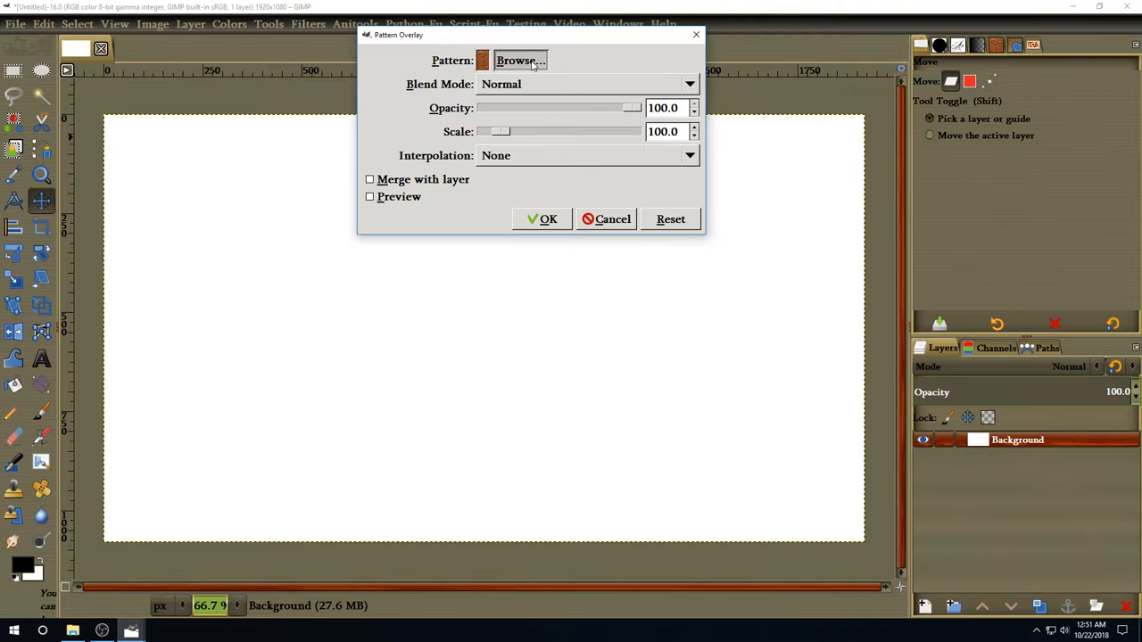
left_click_drag(134, 32, 269, 32)
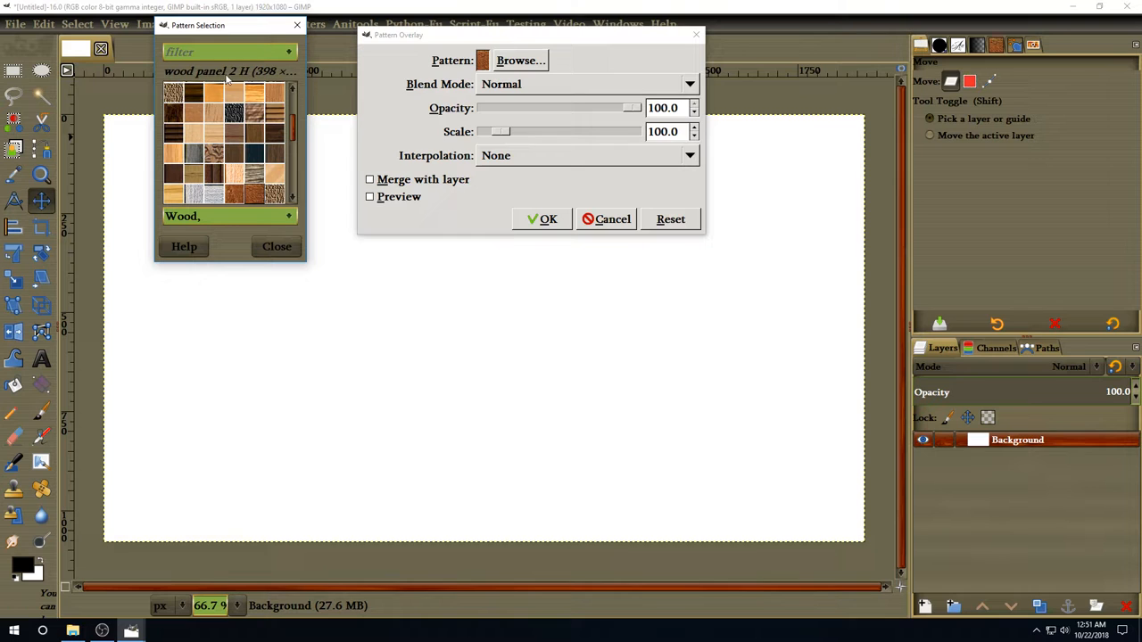
left_click(276, 246)
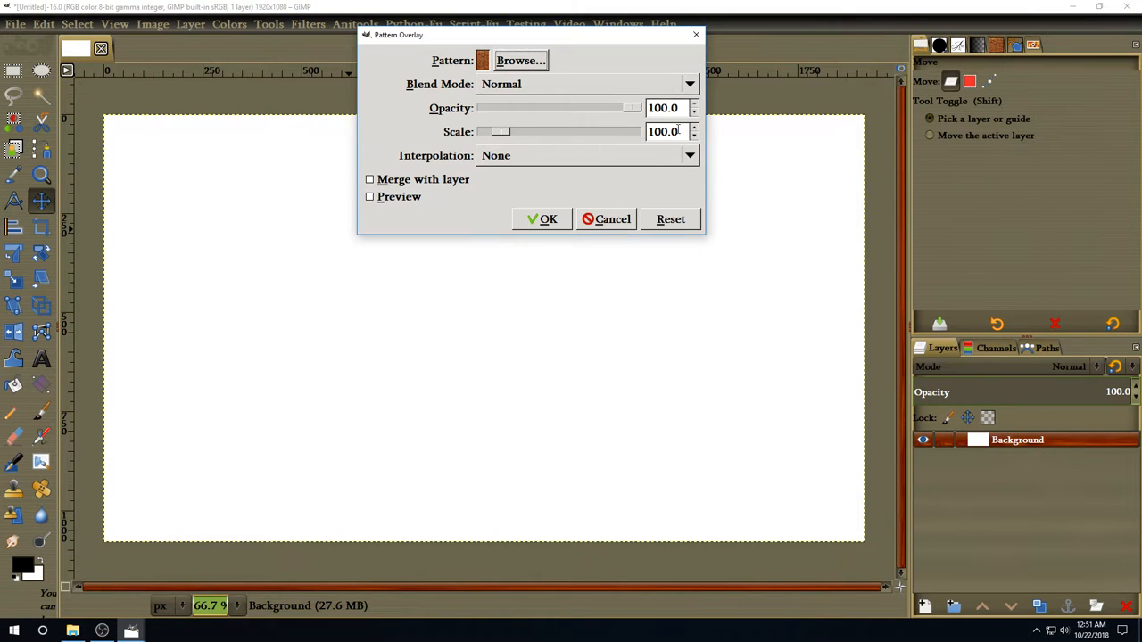
Set the overlay's pattern scale to 300, enable merging with the layer, and apply the effect.
left_click_drag(677, 130, 641, 130)
type("300")
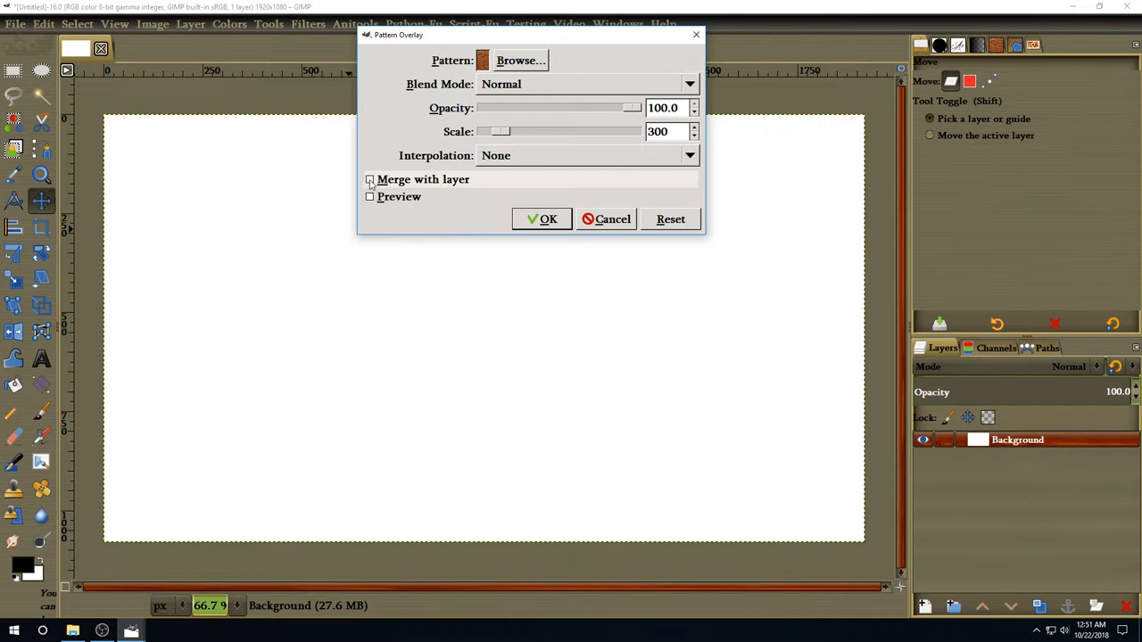
left_click(370, 180)
left_click(543, 220)
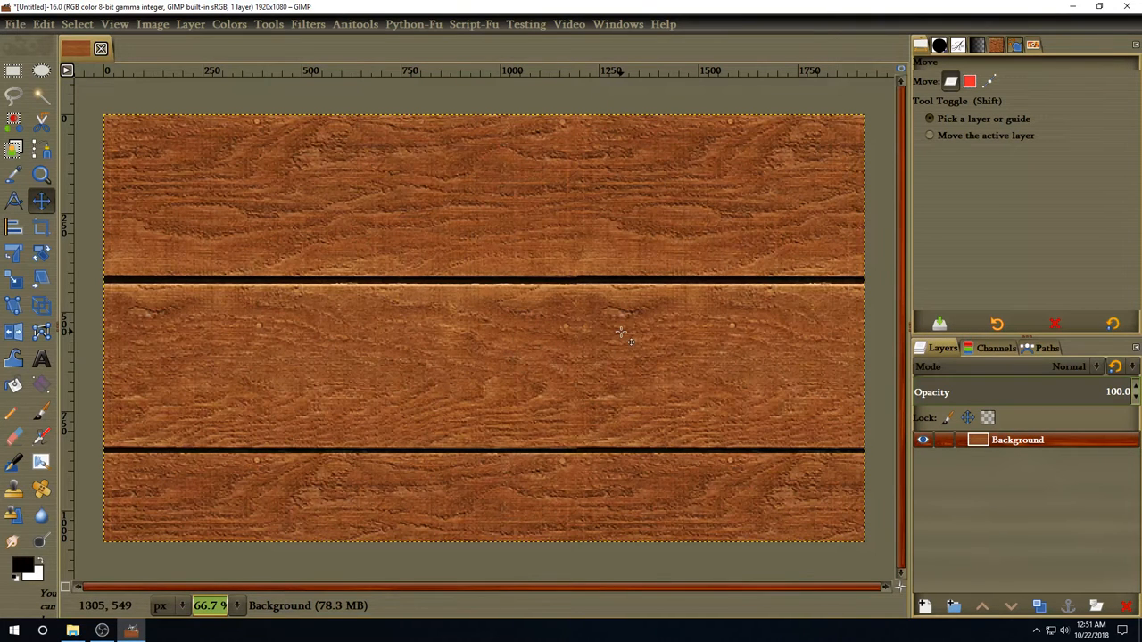
Create a transparent 1920 x 1080 layer named Plate and add crosshair guides through the image centre.
left_click(926, 607)
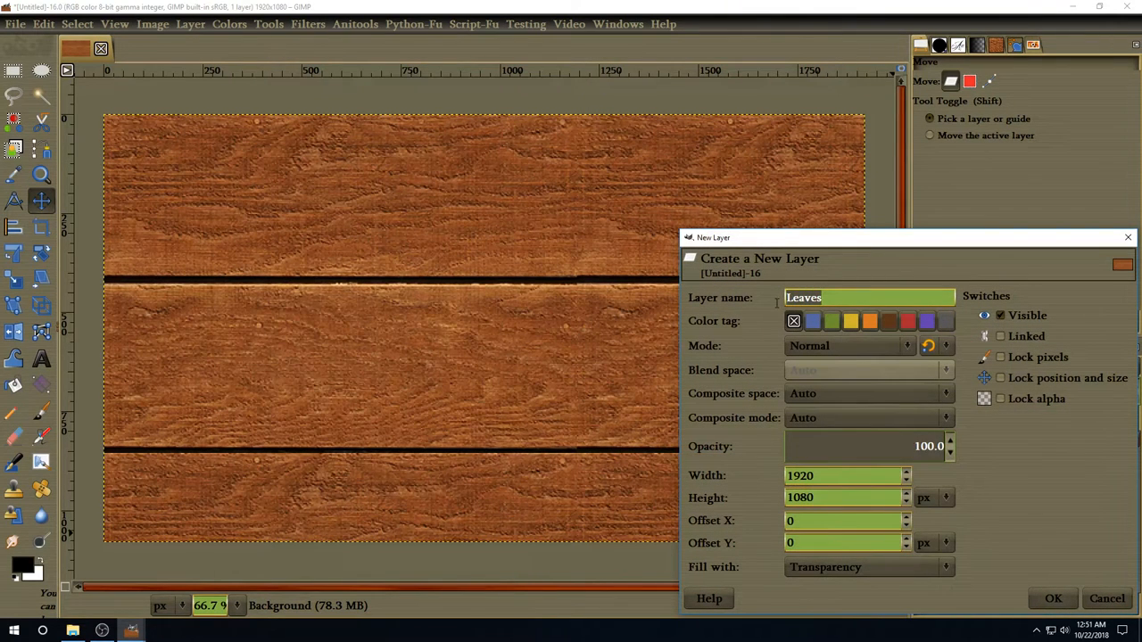
type("Plate")
key("Return")
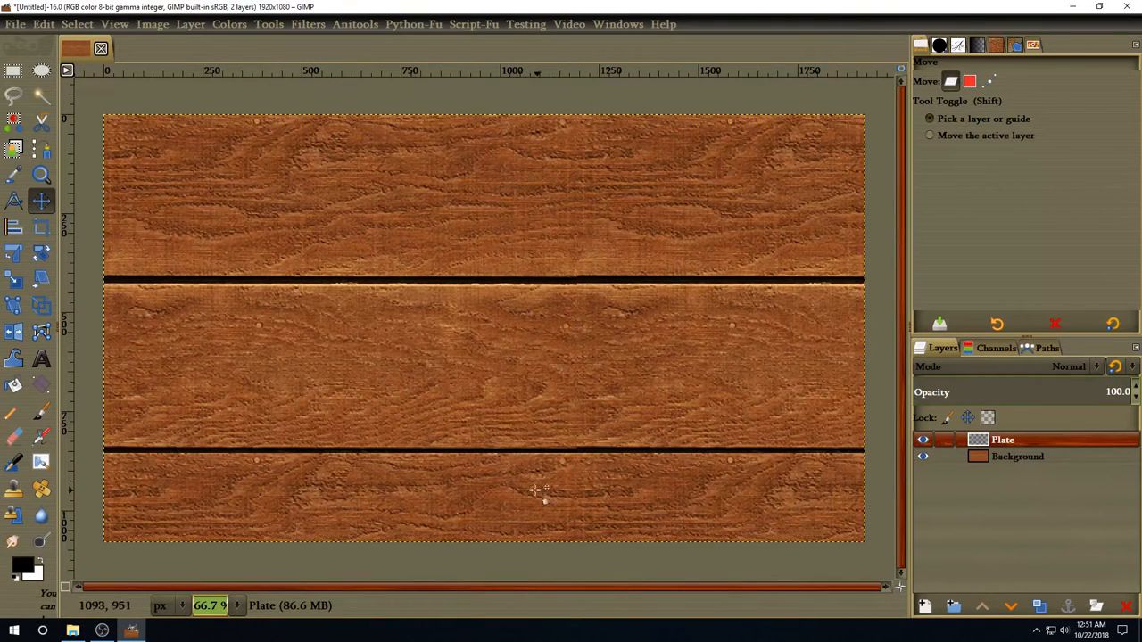
left_click(123, 26)
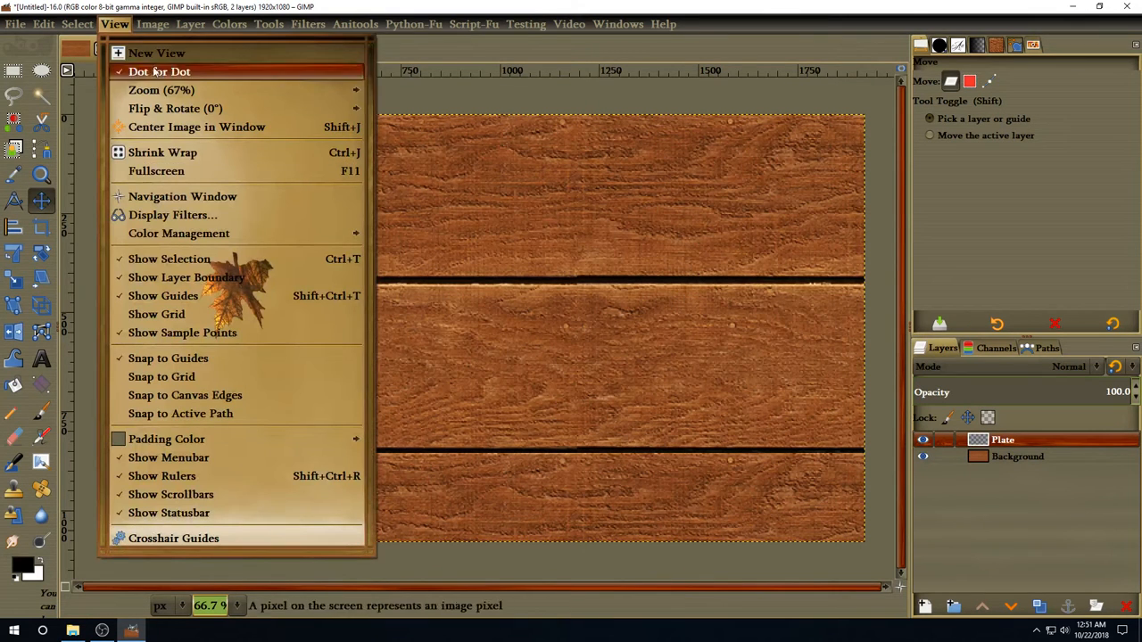
left_click(160, 539)
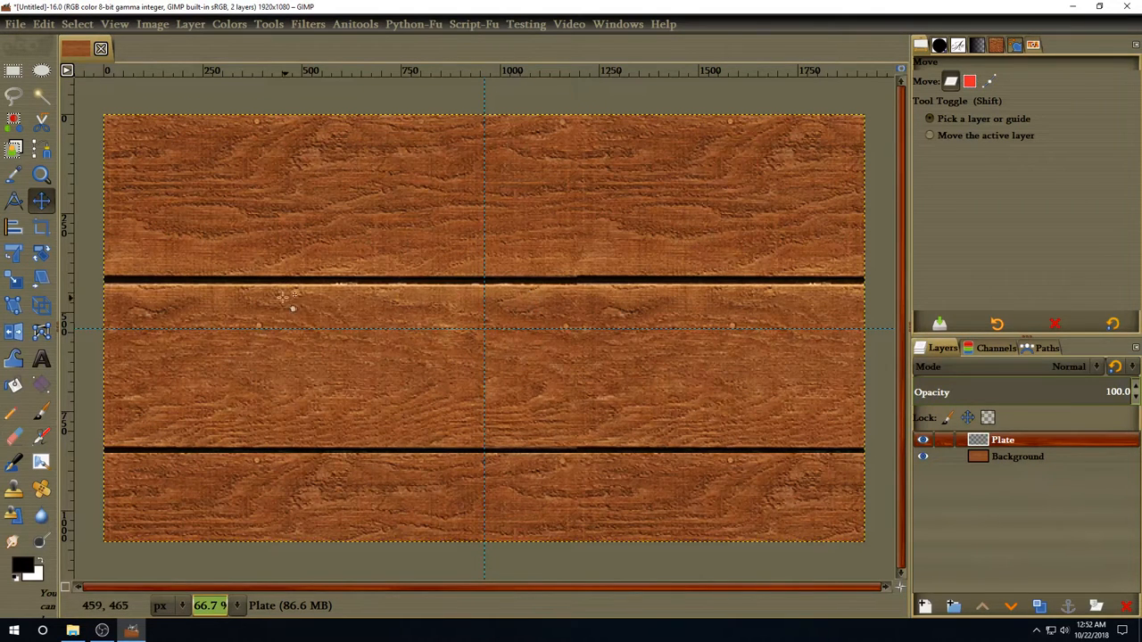
Stamp a white circle where the guides cross on the Plate layer, using the Paintbrush with 2. Hardness 100 at size 700.
left_click(43, 411)
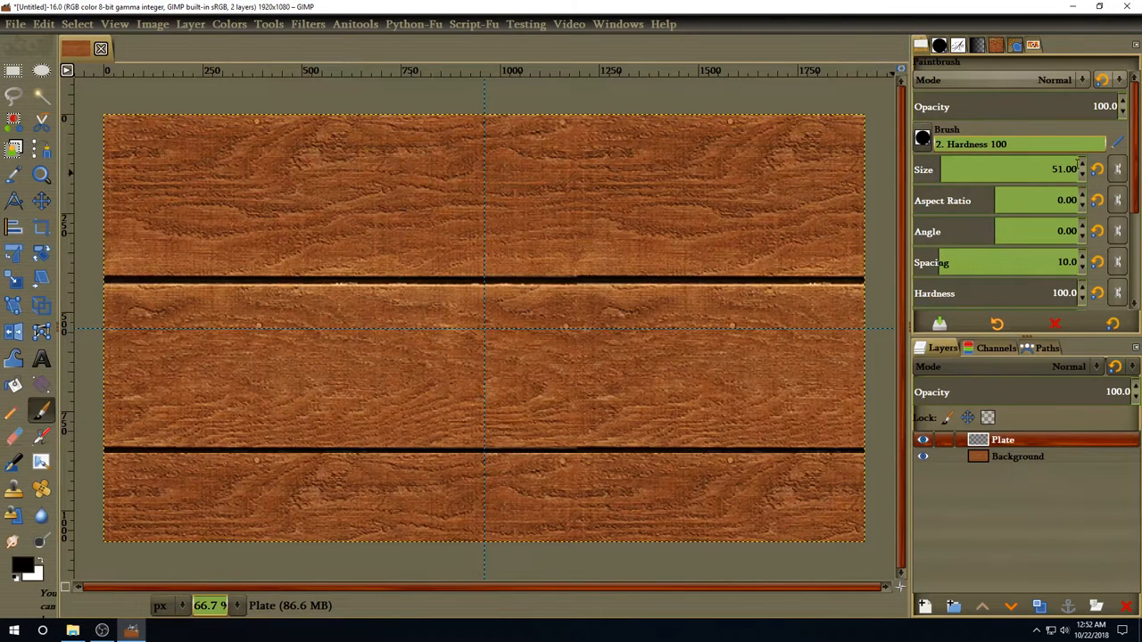
left_click_drag(1078, 165, 1049, 165)
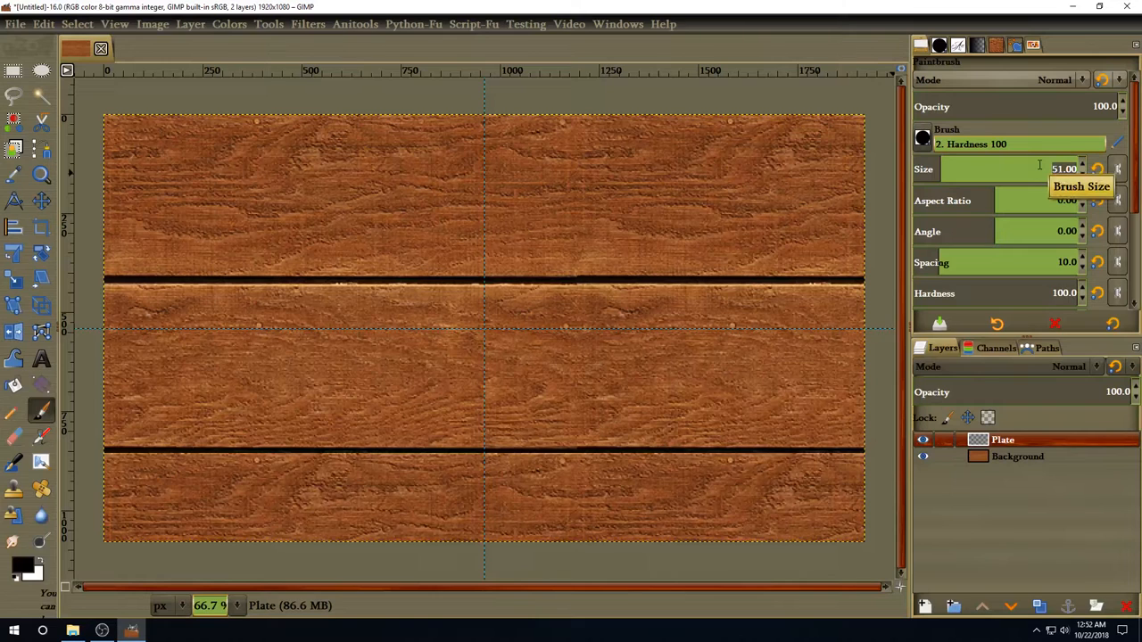
type("70")
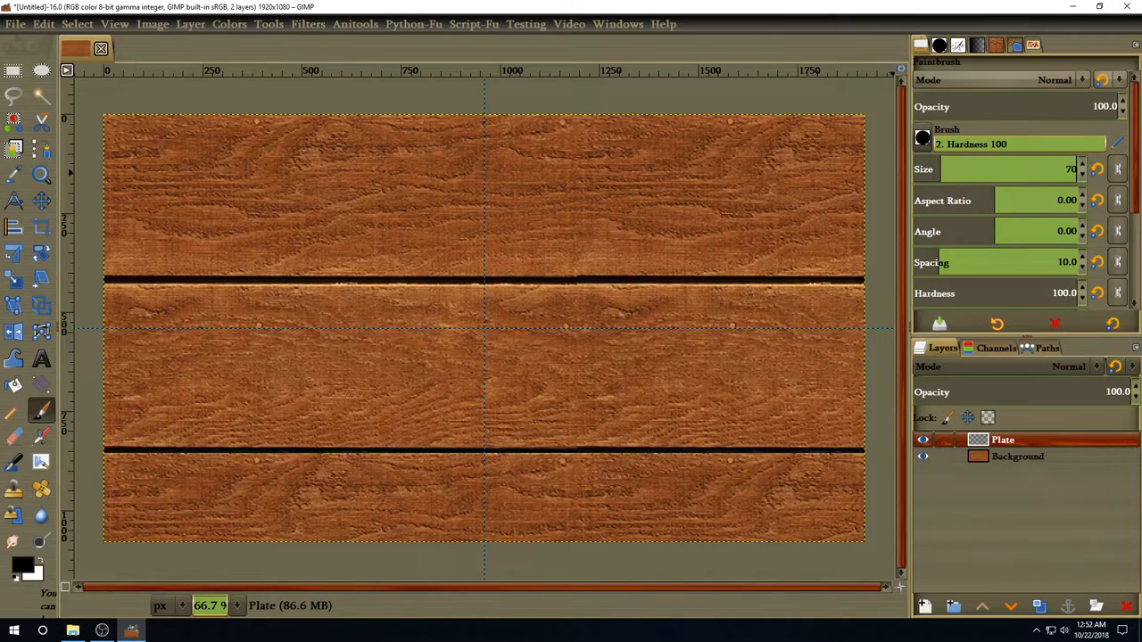
type("0")
key("Return")
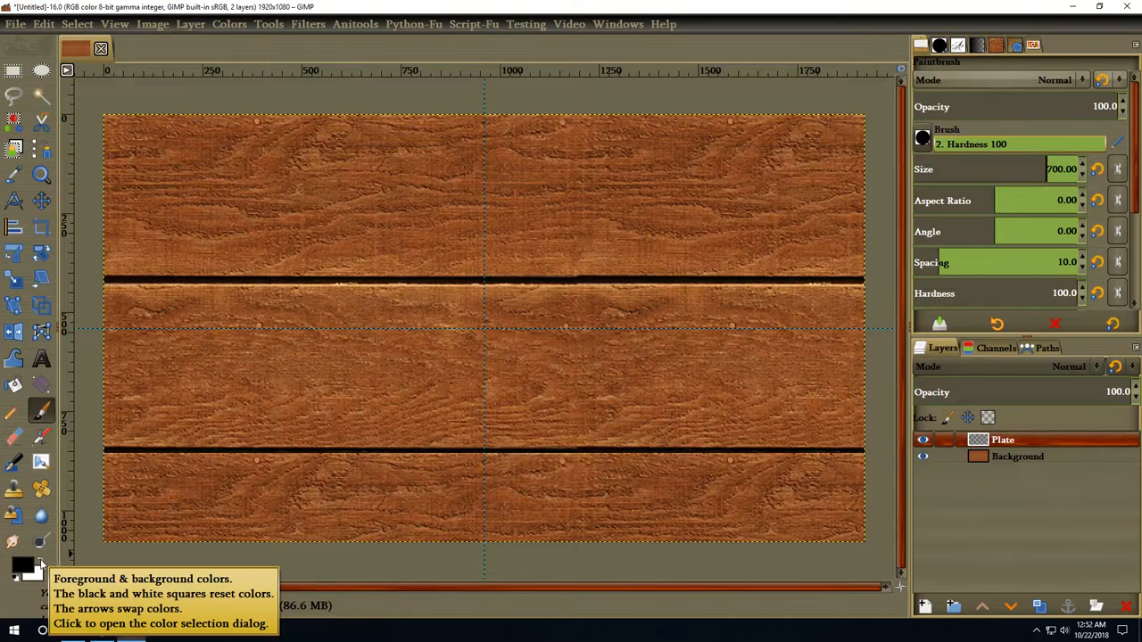
left_click(39, 561)
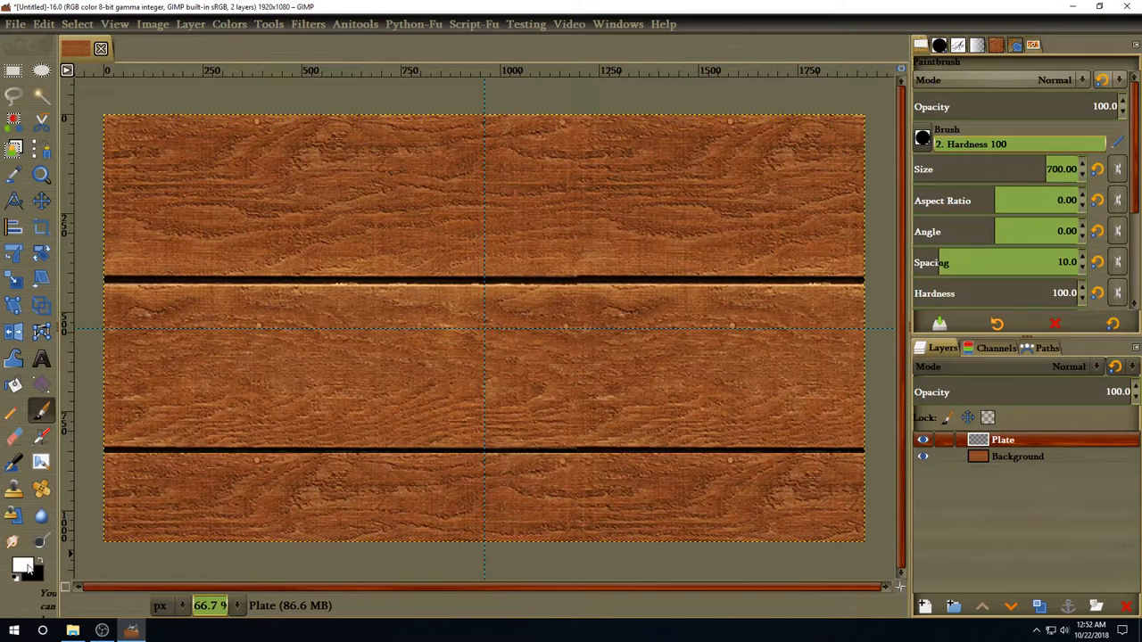
left_click(25, 567)
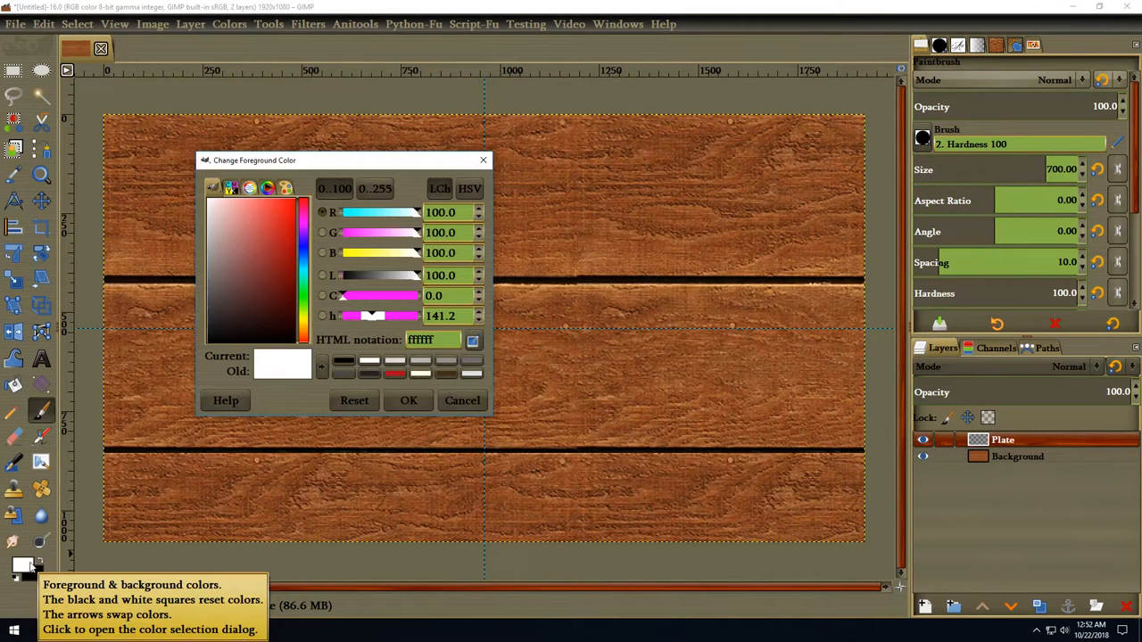
left_click(407, 401)
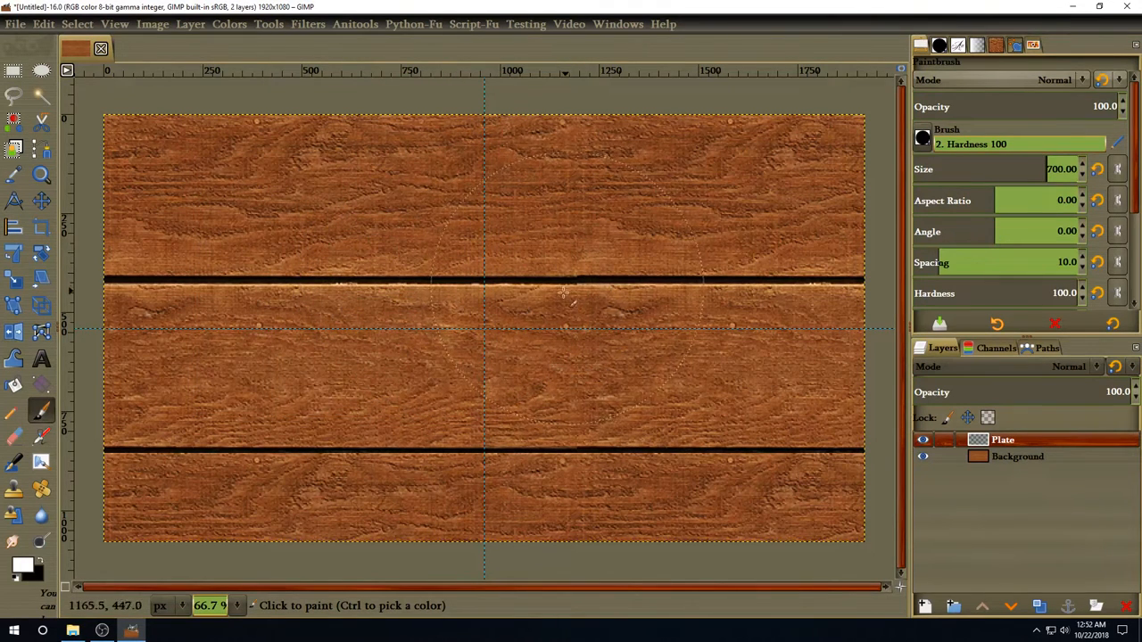
left_click(485, 327)
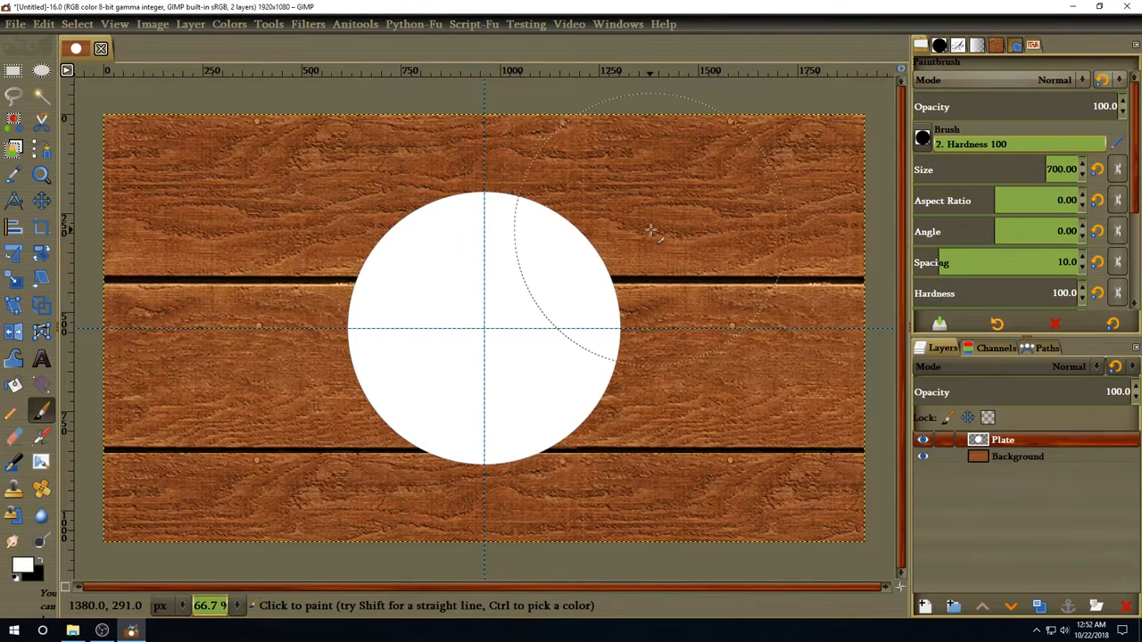
Apply a Drop Shadow to the Plate layer with distance 14, spread 20, size 10 and the layer knocks out drop shadow option toggled on.
left_click(198, 27)
mouse_move(294, 419)
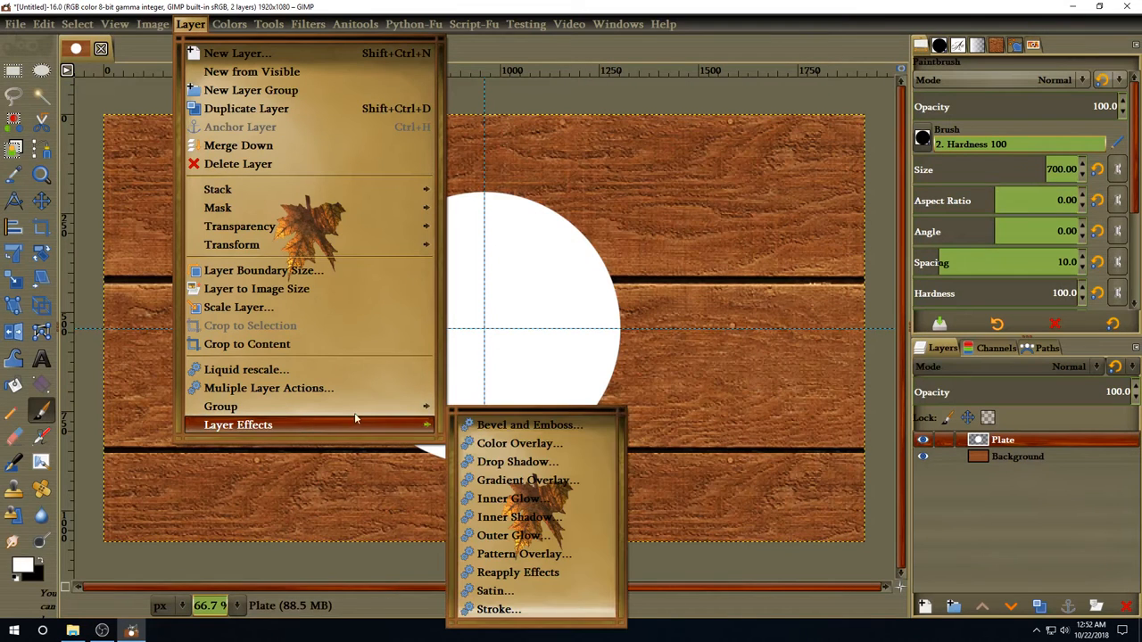
left_click(520, 462)
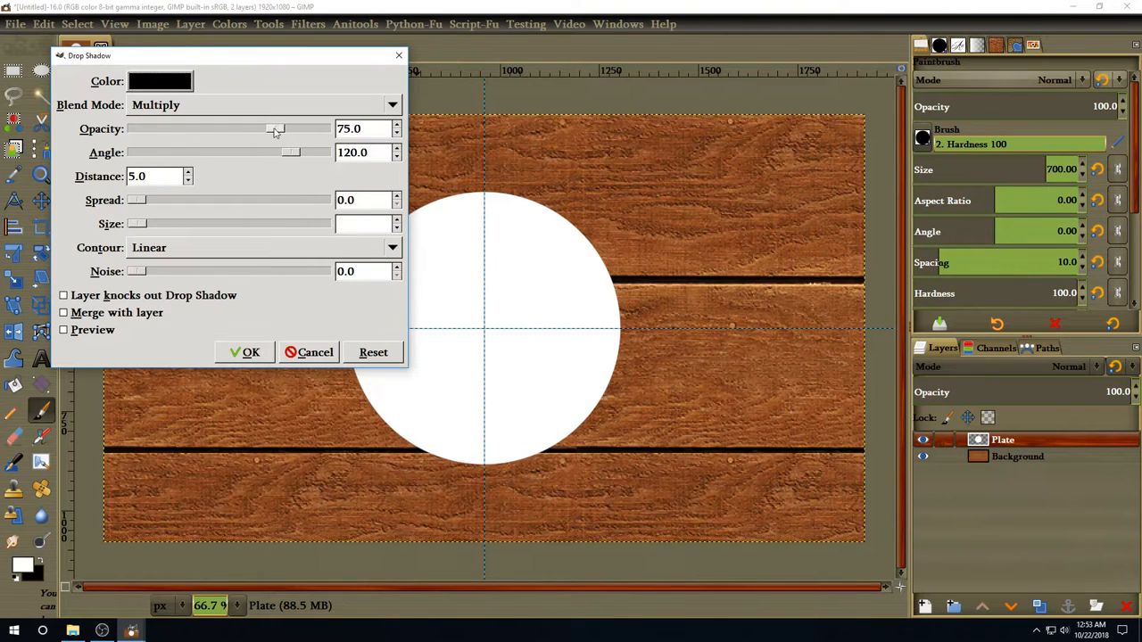
left_click_drag(152, 175, 118, 175)
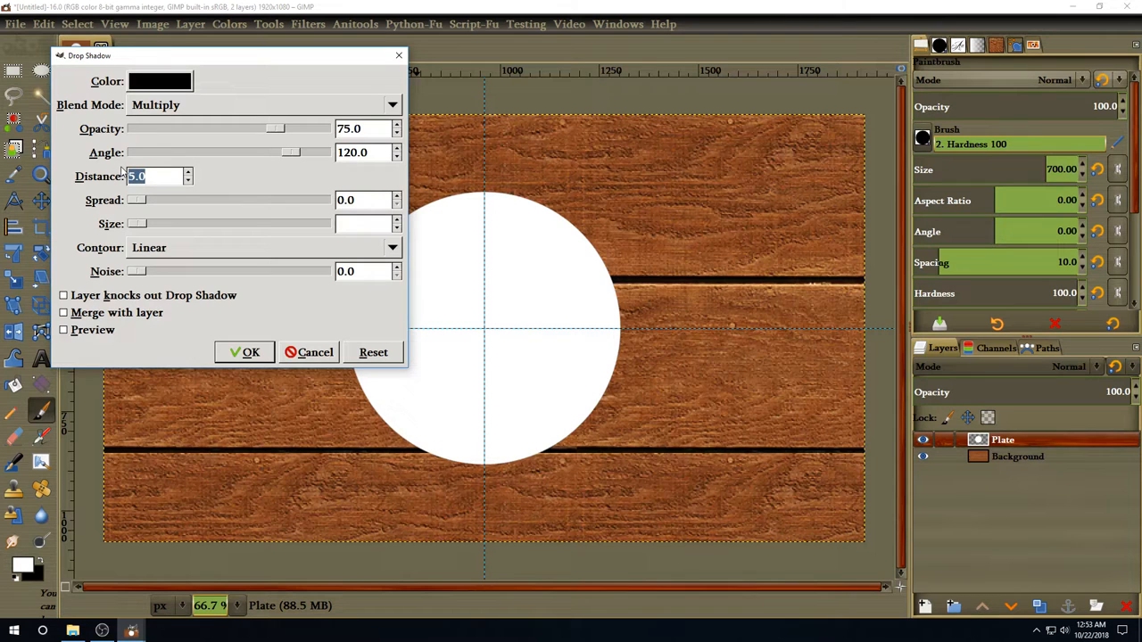
type("14")
left_click_drag(363, 198, 329, 197)
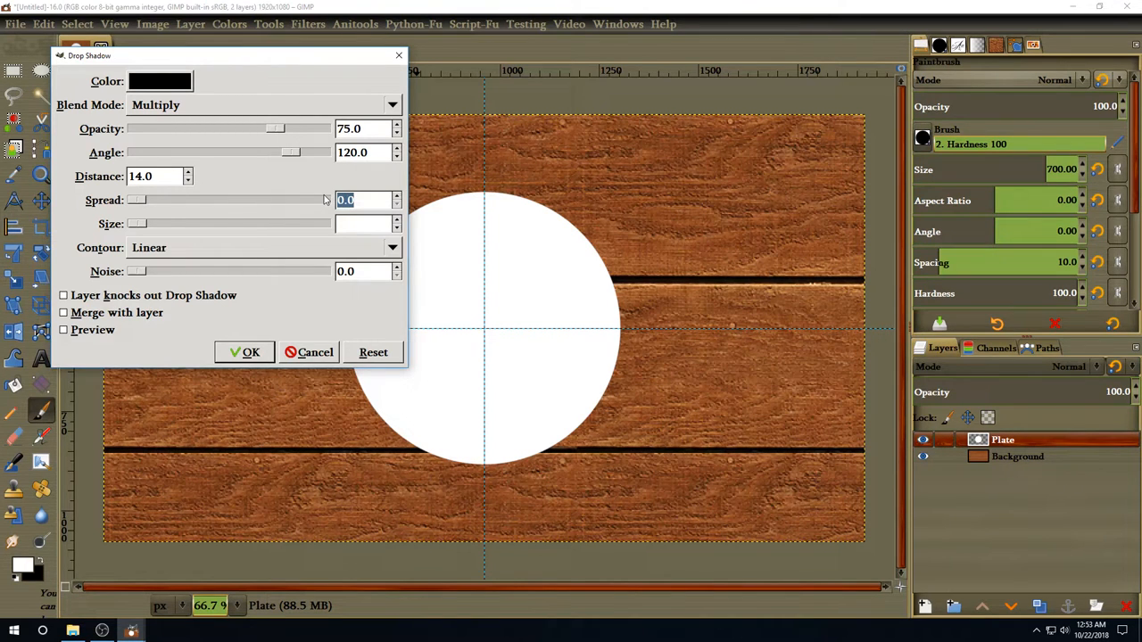
type("20")
key("Tab")
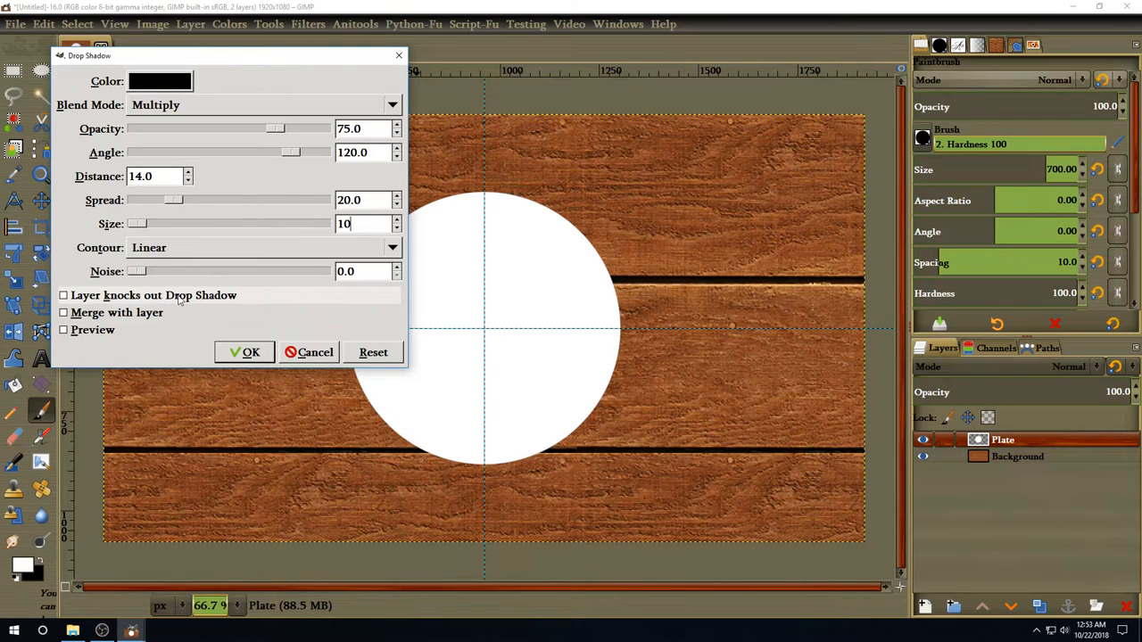
left_click(64, 296)
left_click(240, 353)
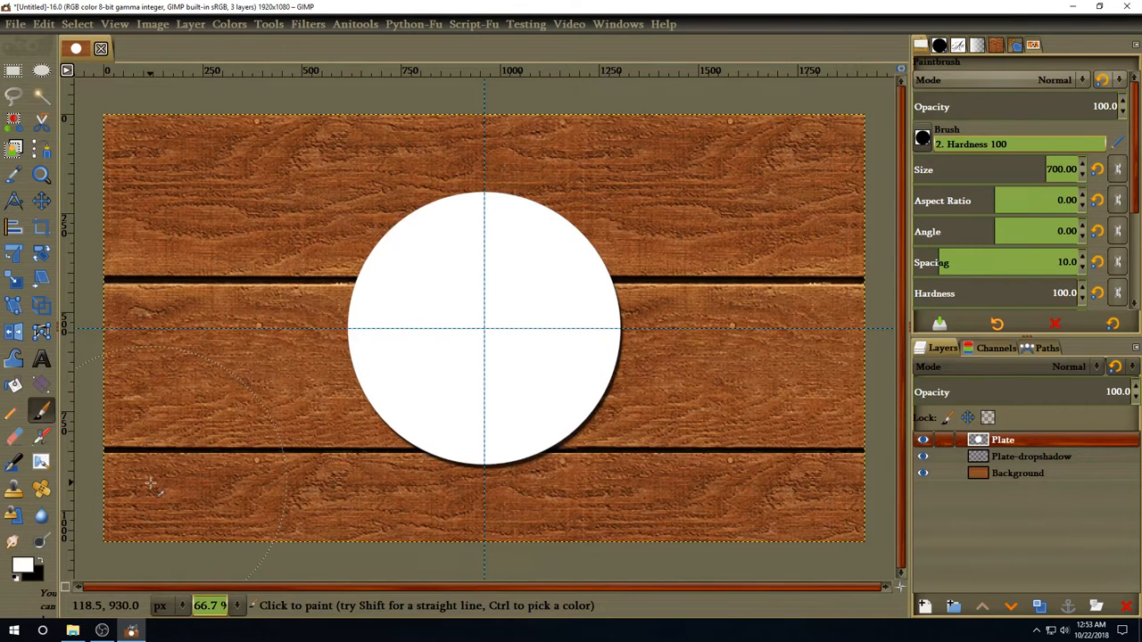
Set the foreground color to the dark red ae0918.
left_click(24, 566)
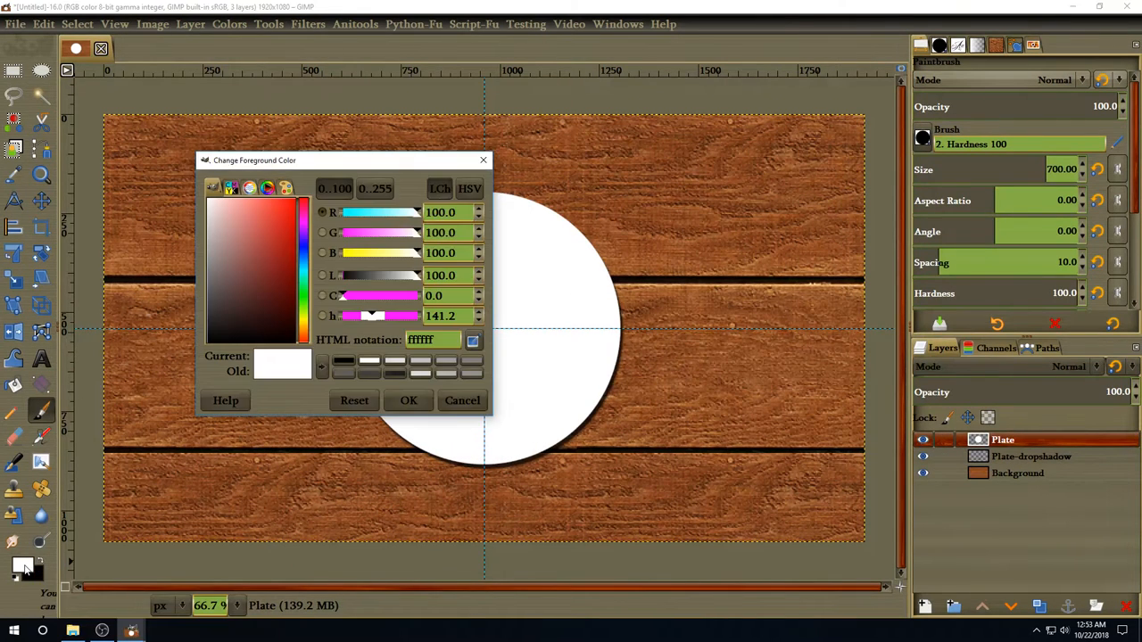
double_click(437, 338)
type("ae0918")
key("Return")
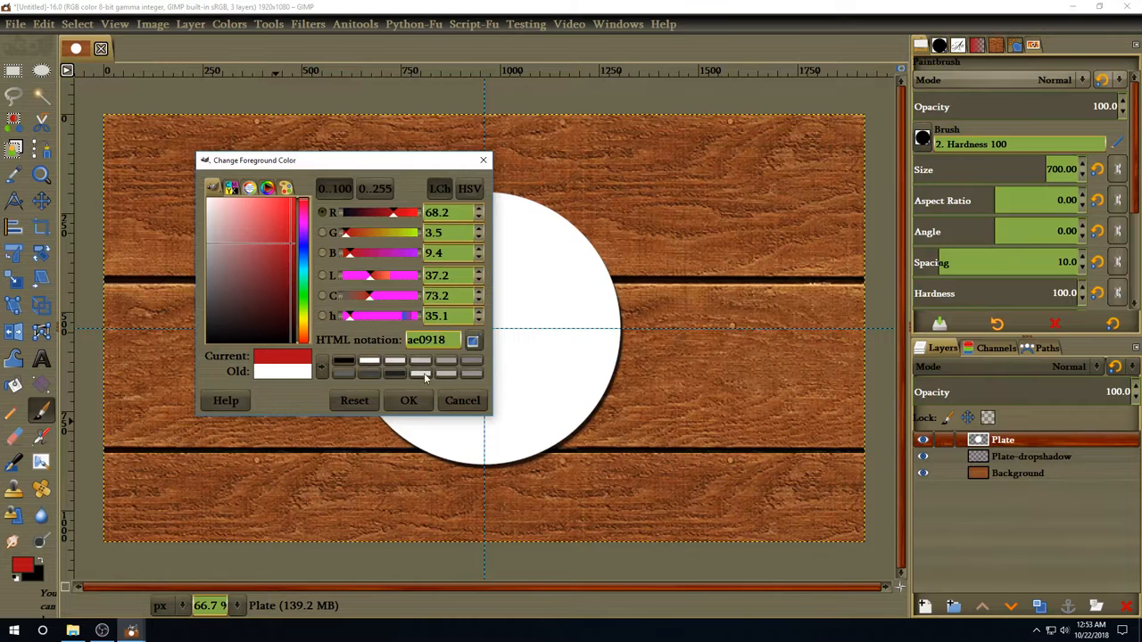
left_click(408, 401)
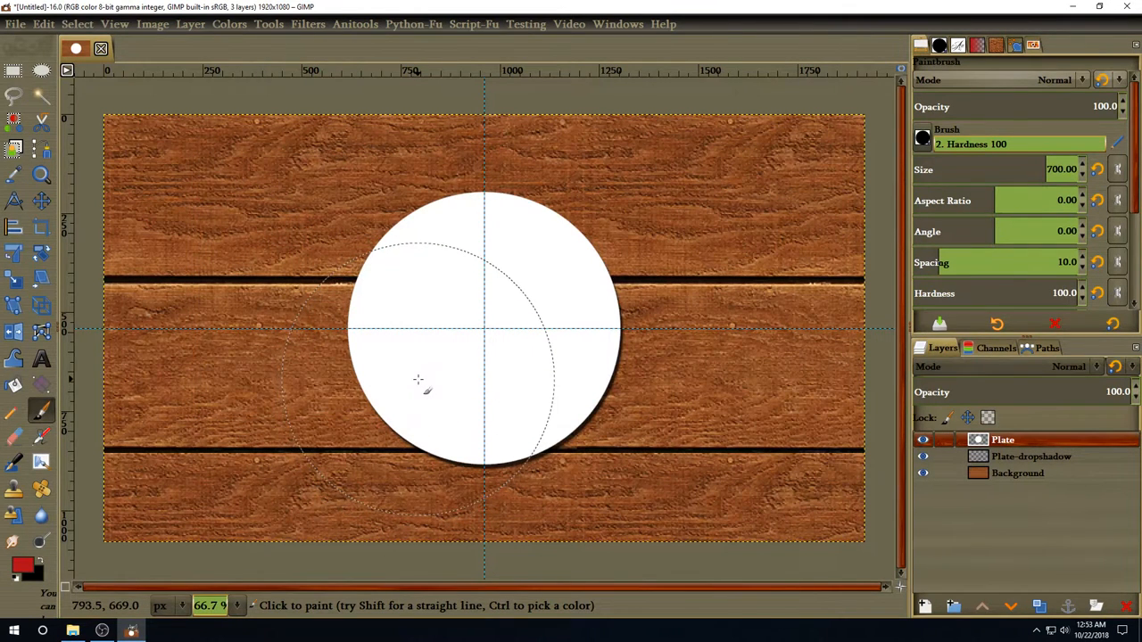
Start an Inner Glow on the Plate layer, using the foreground color as glow color and Multiply as blend mode.
left_click(198, 25)
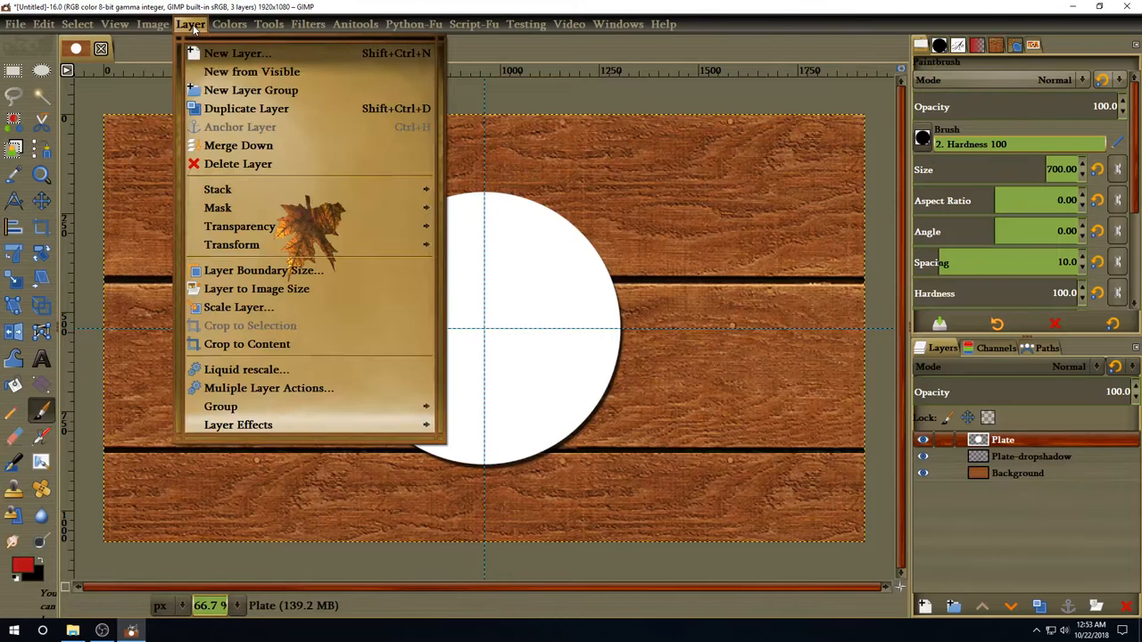
mouse_move(279, 424)
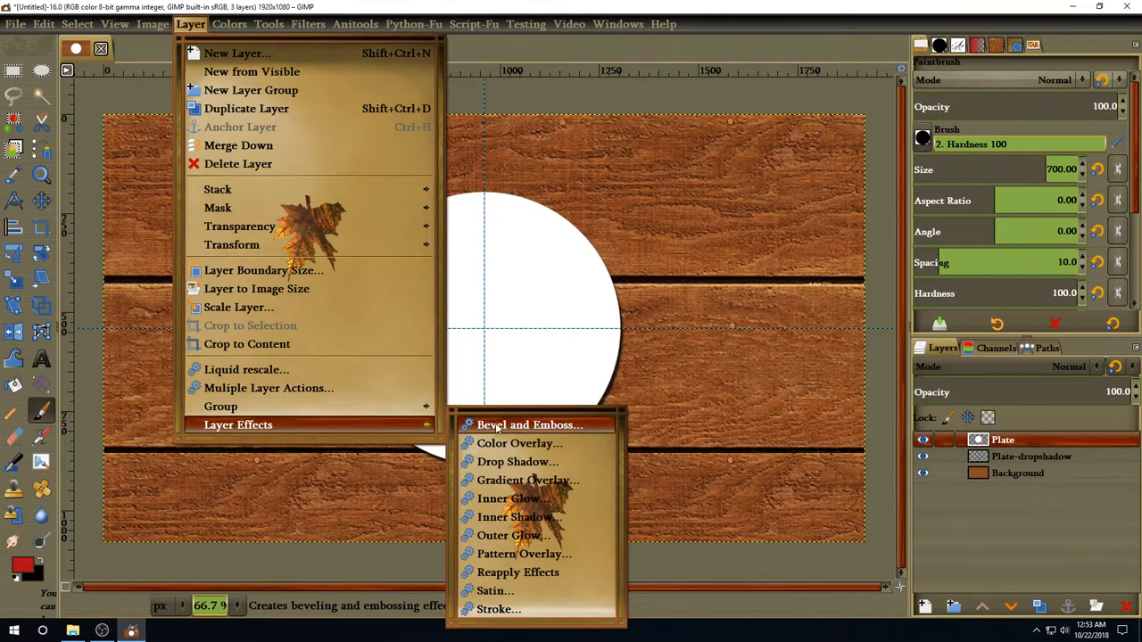
left_click(523, 499)
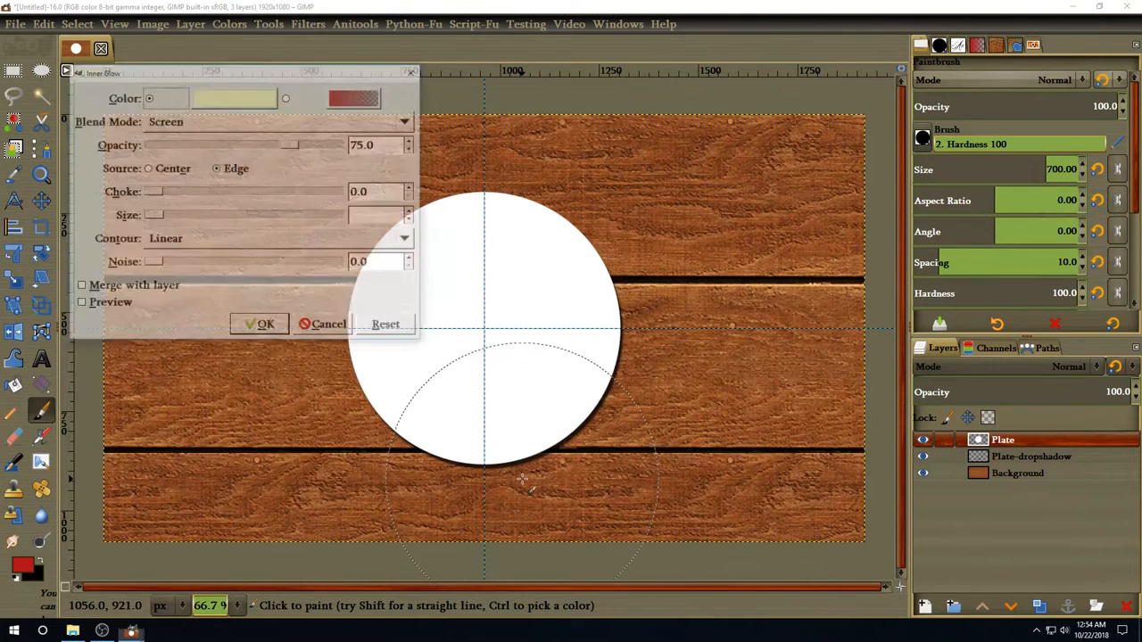
left_click_drag(318, 76, 288, 34)
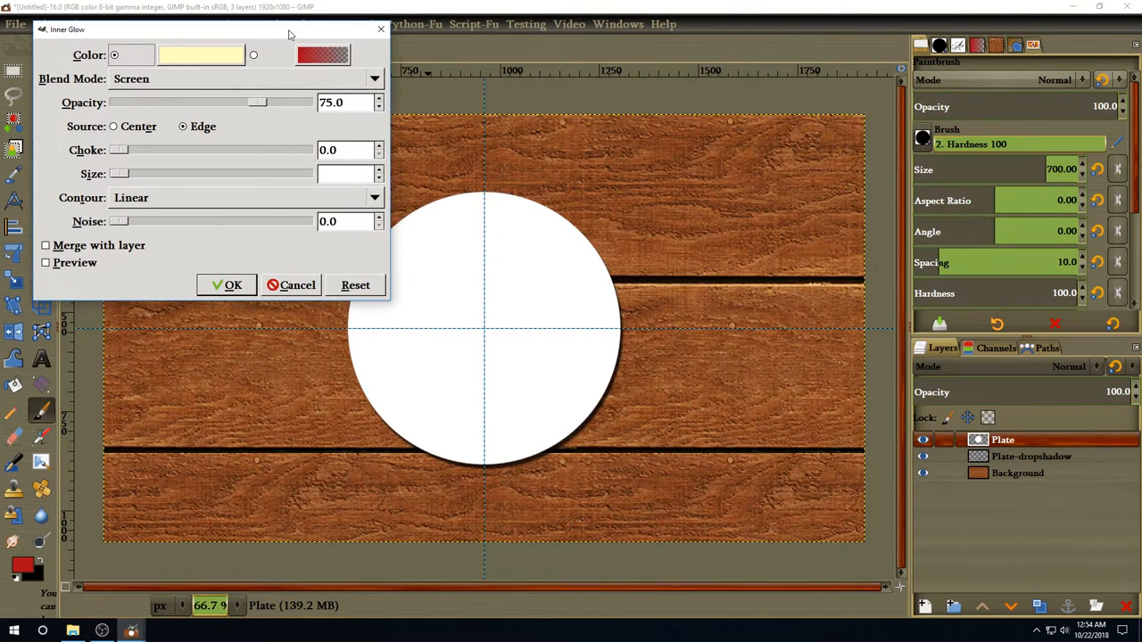
right_click(196, 59)
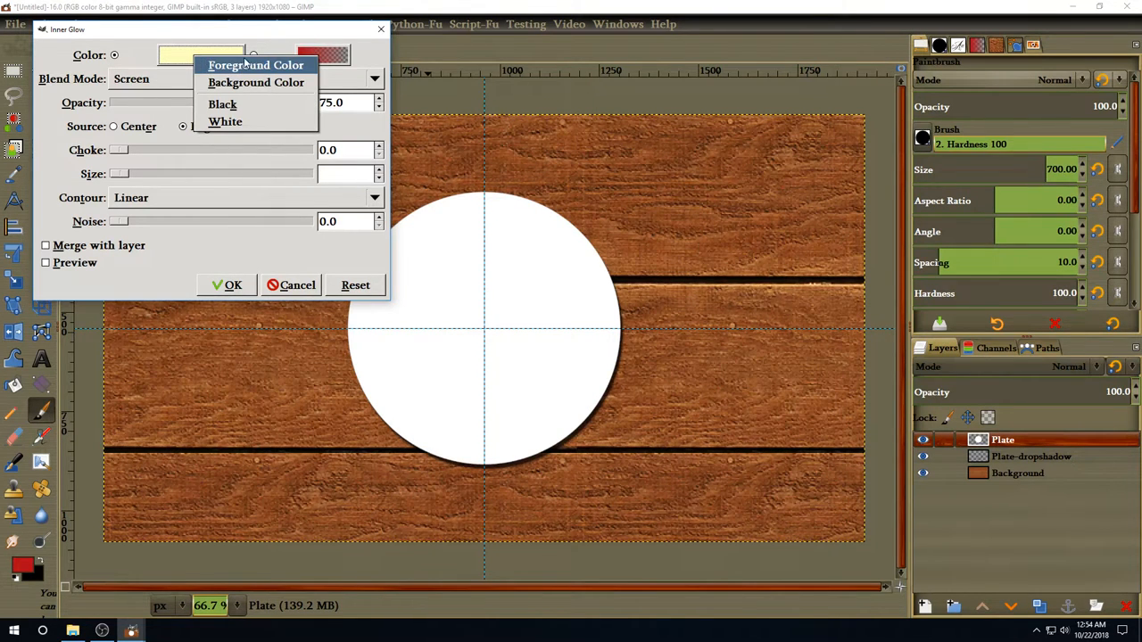
left_click(237, 68)
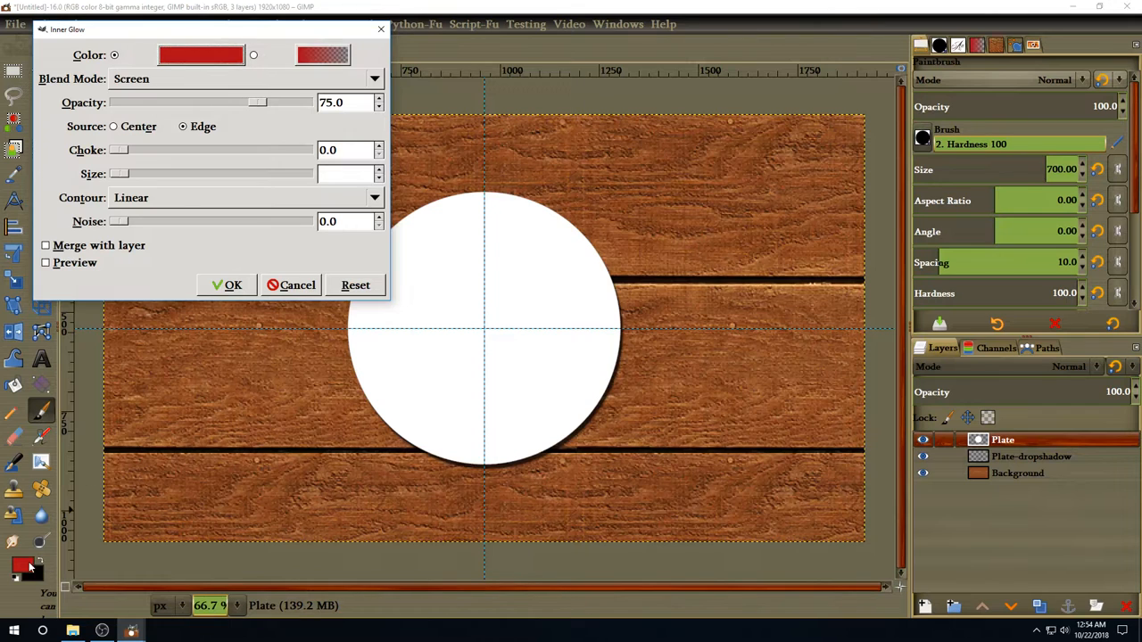
left_click(189, 81)
left_click(189, 53)
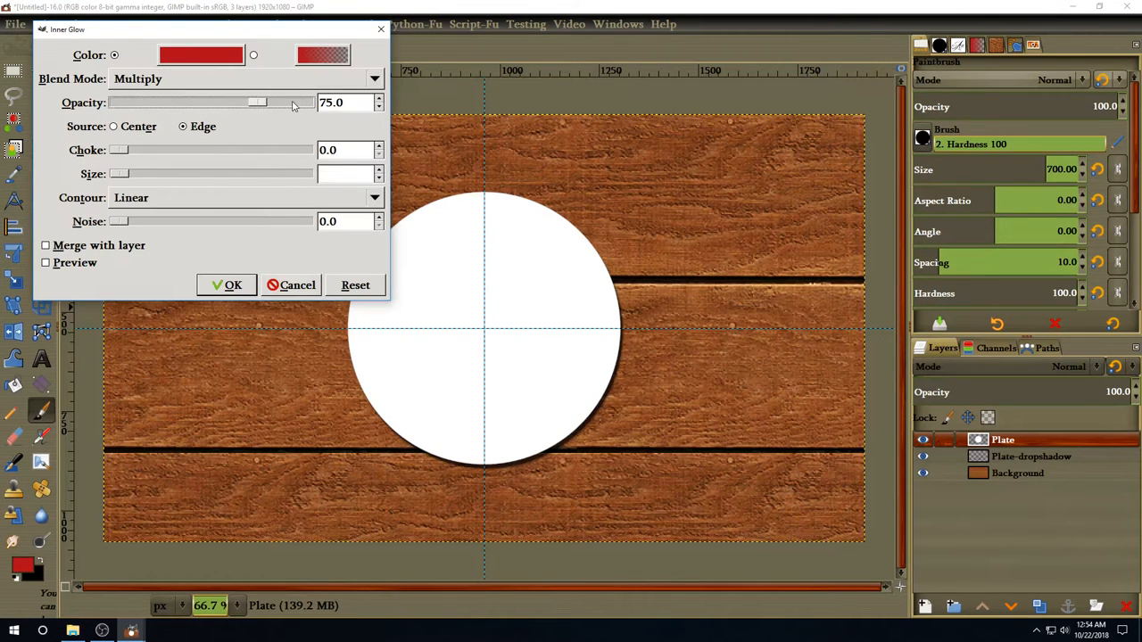
Apply the Inner Glow with opacity 100, choke 47, size 30 and Ring - Double contour, merged with the layer.
left_click_drag(295, 103, 326, 102)
left_click_drag(350, 152, 308, 159)
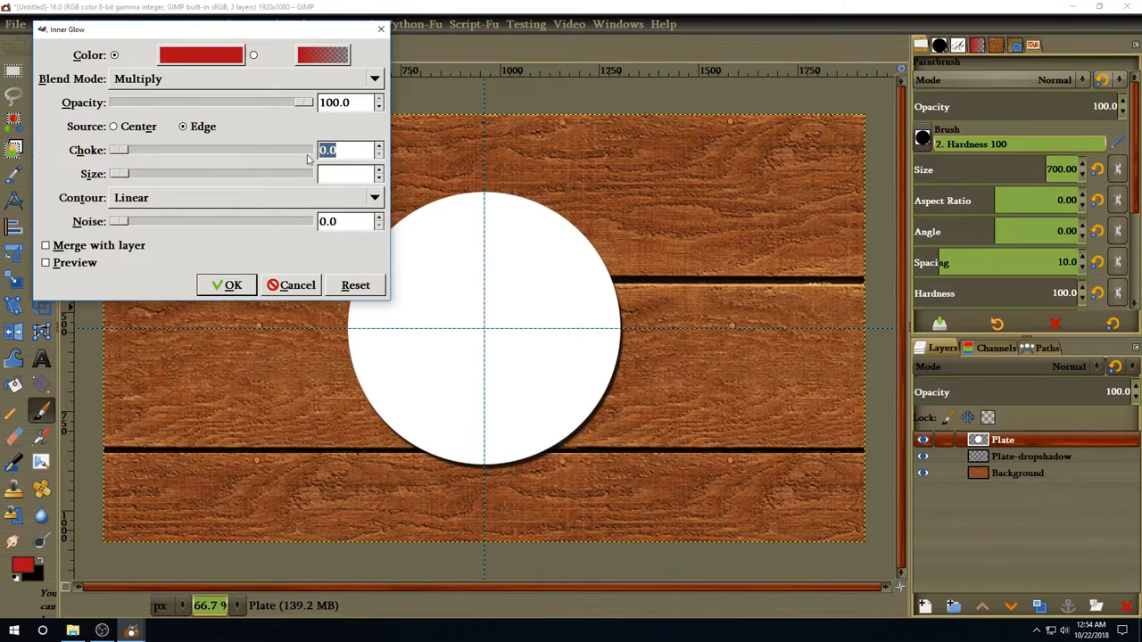
type("47")
left_click(353, 175)
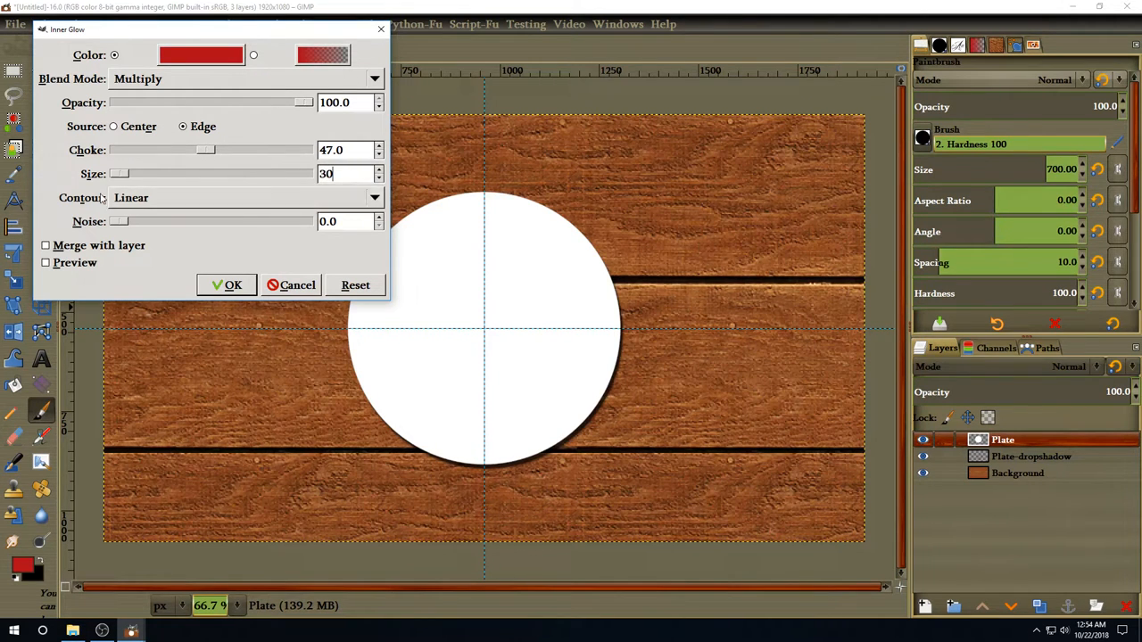
left_click(147, 200)
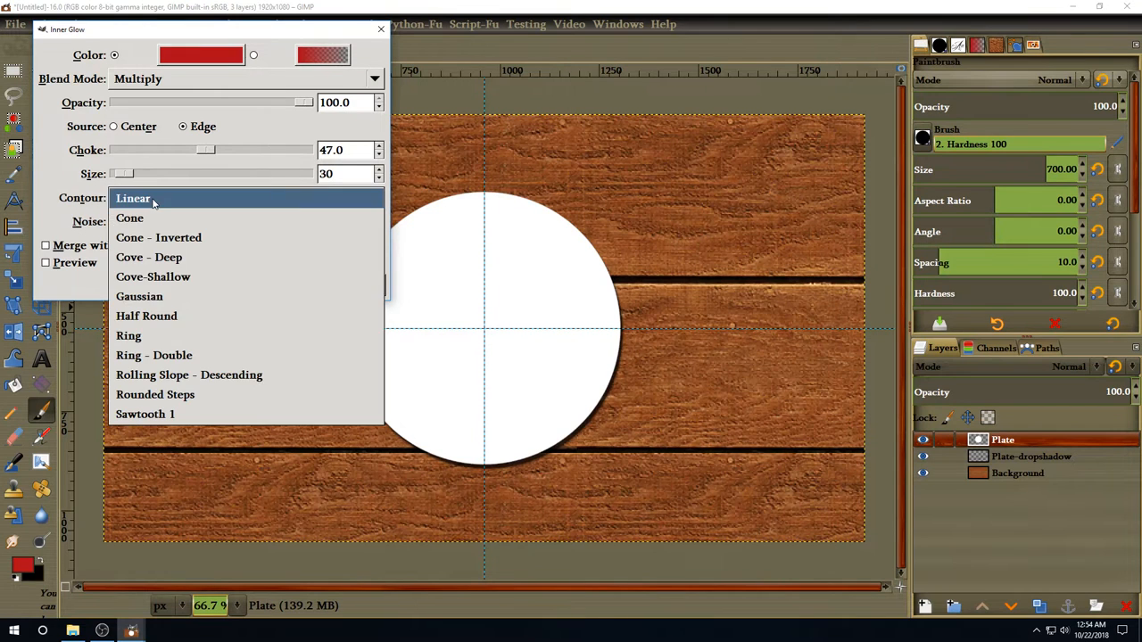
left_click(188, 357)
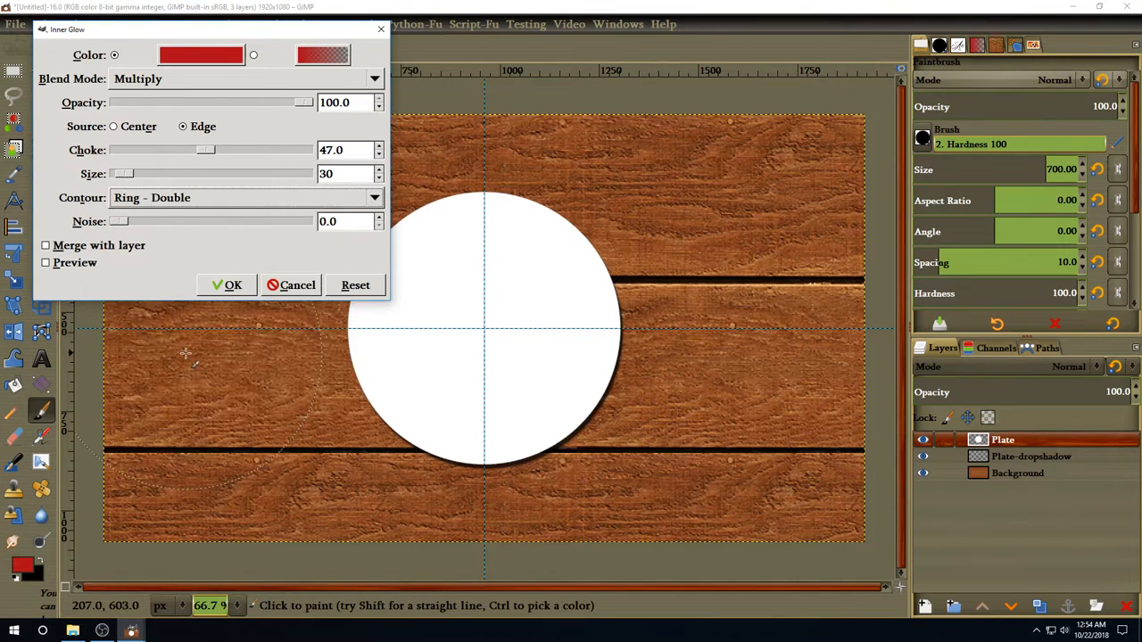
left_click(51, 246)
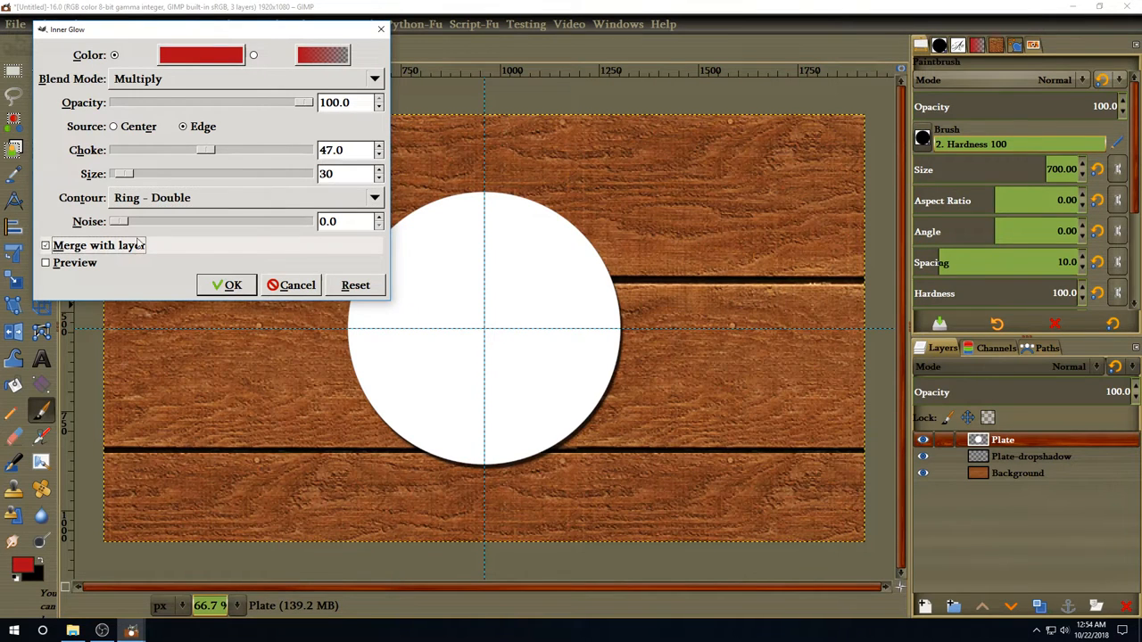
left_click(226, 286)
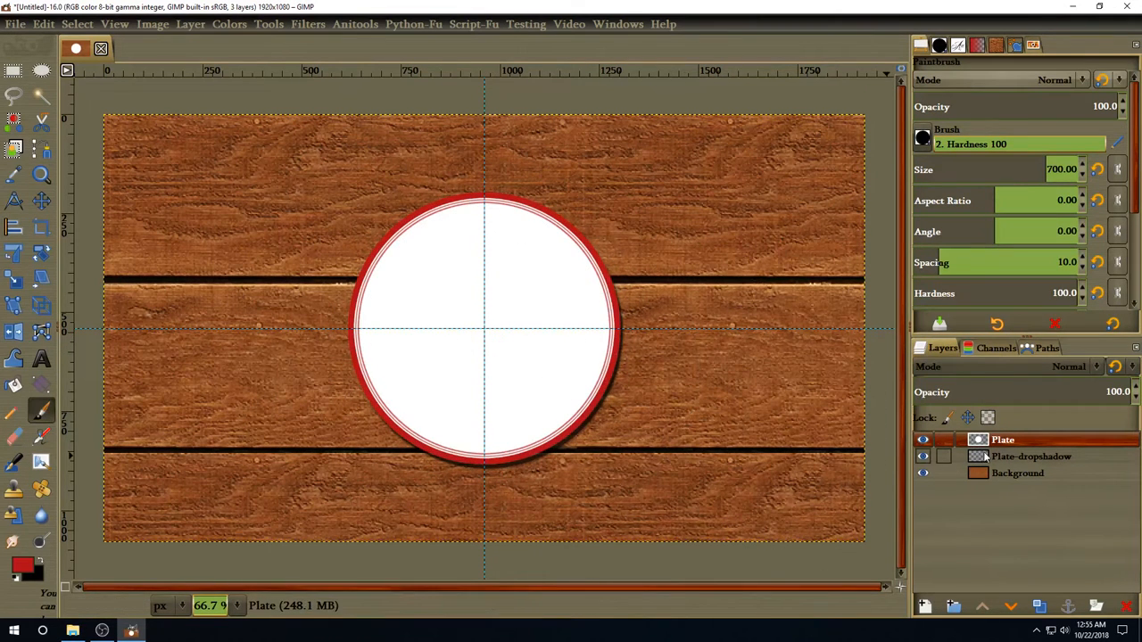
Create a transparent 1920 x 1080 layer named Deboss above the Plate layer.
left_click(925, 607)
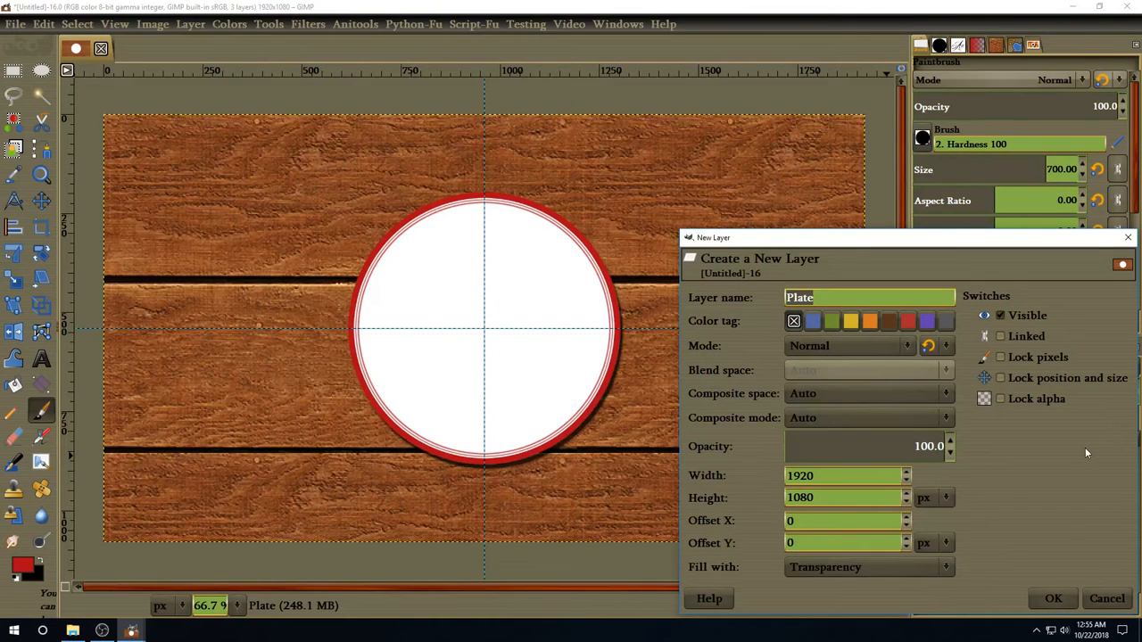
type("Deboss")
left_click(1055, 598)
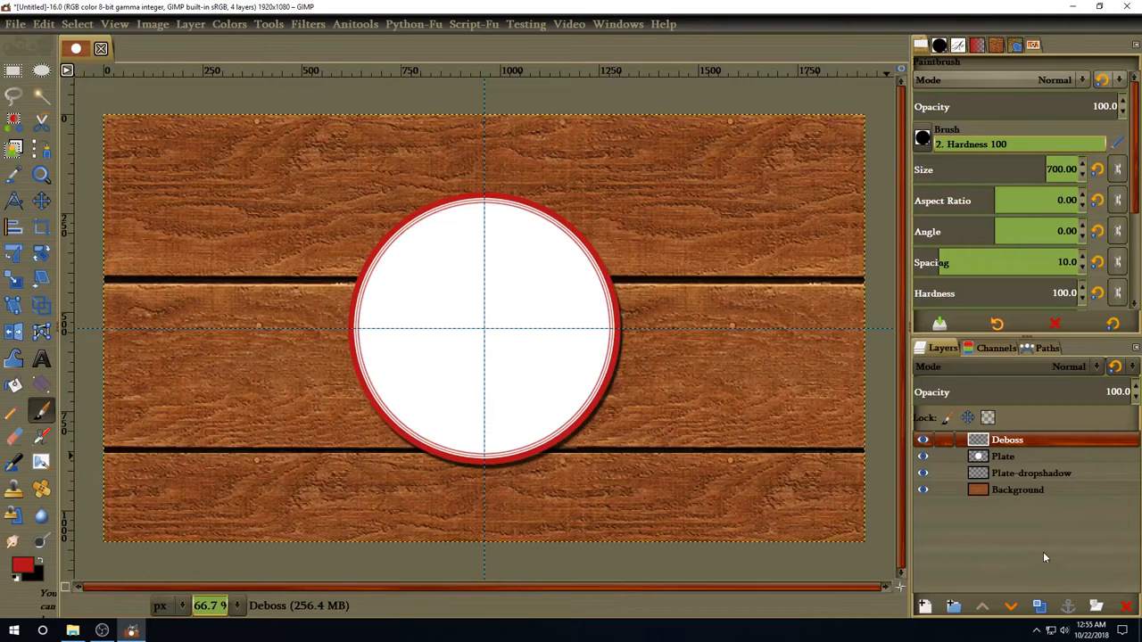
Stamp a black circle of brush size 500 where the guides cross on the Deboss layer and set the layer's opacity to 0.
left_click(39, 563)
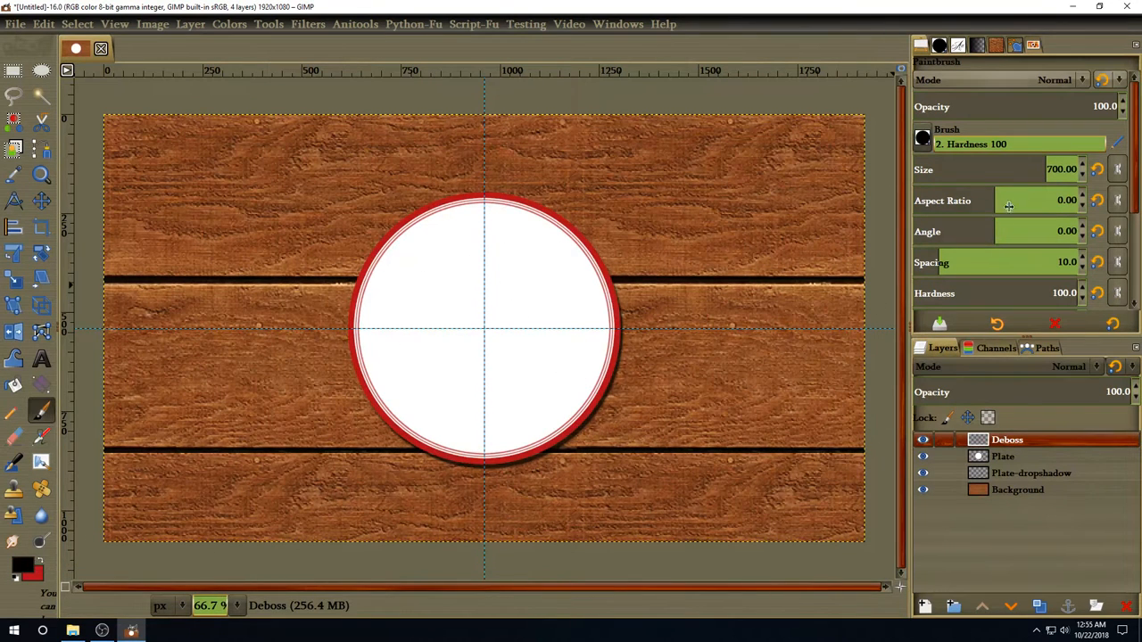
type("5")
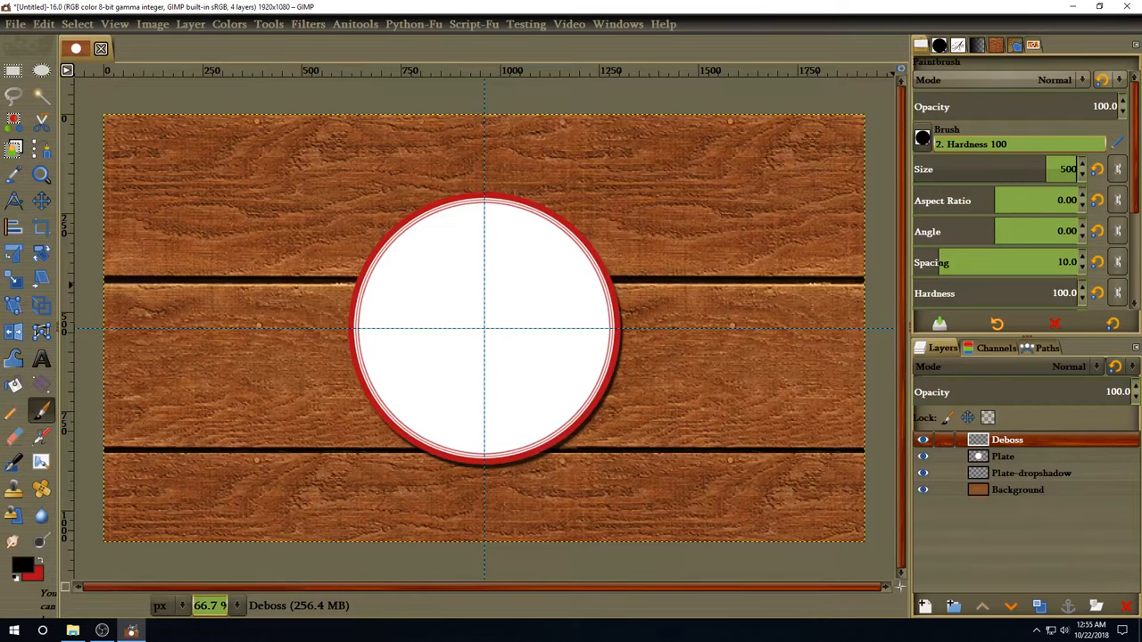
key("Return")
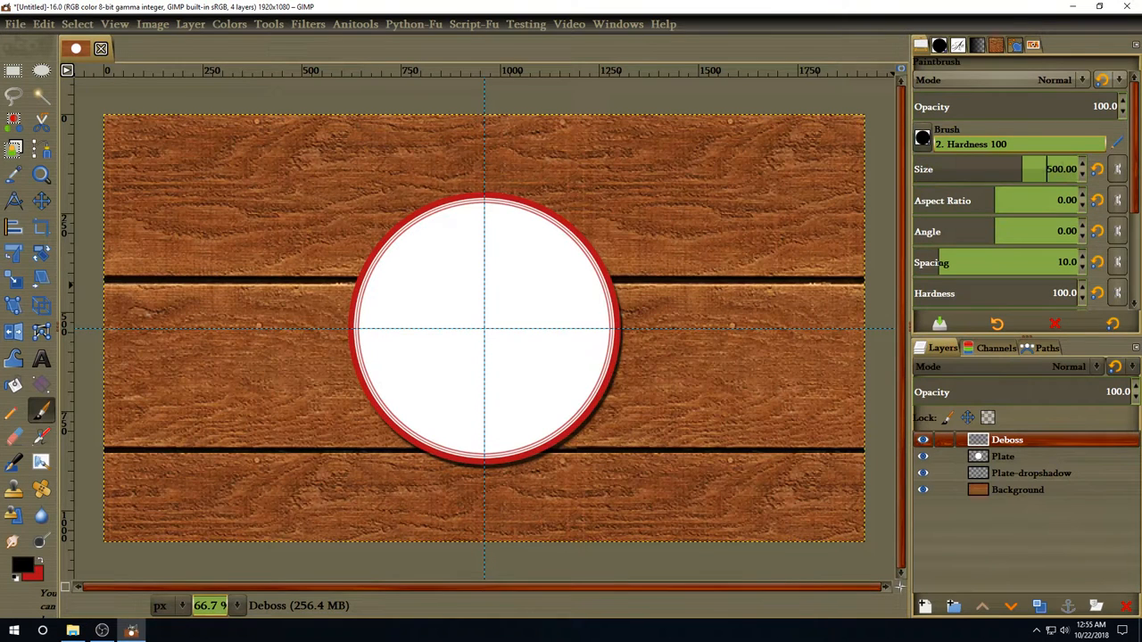
left_click(485, 328)
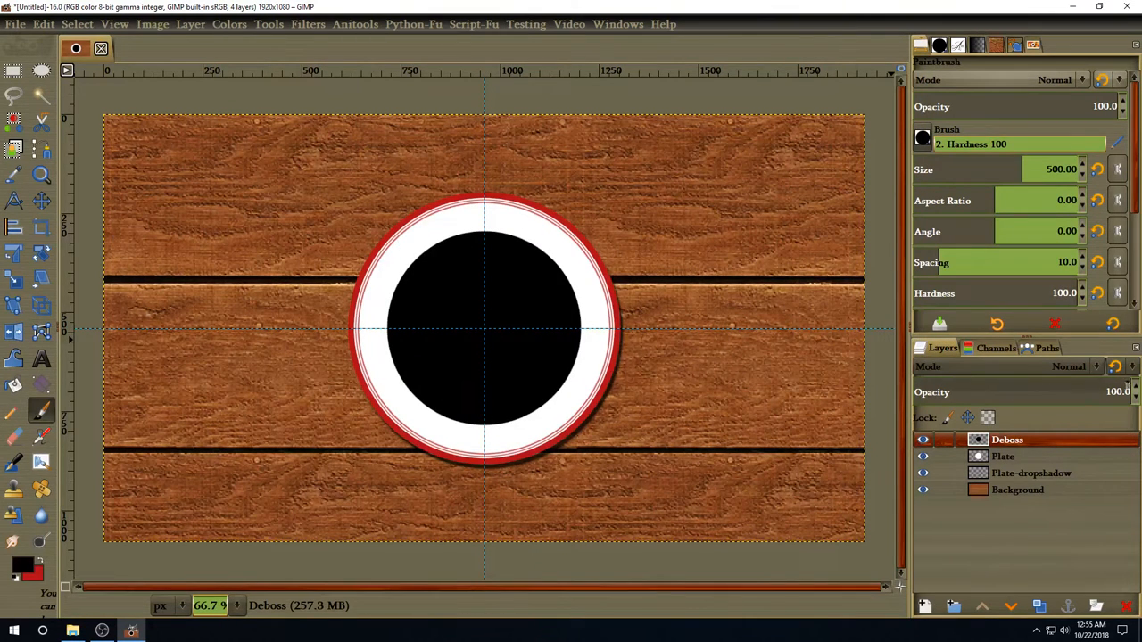
left_click_drag(918, 391, 892, 384)
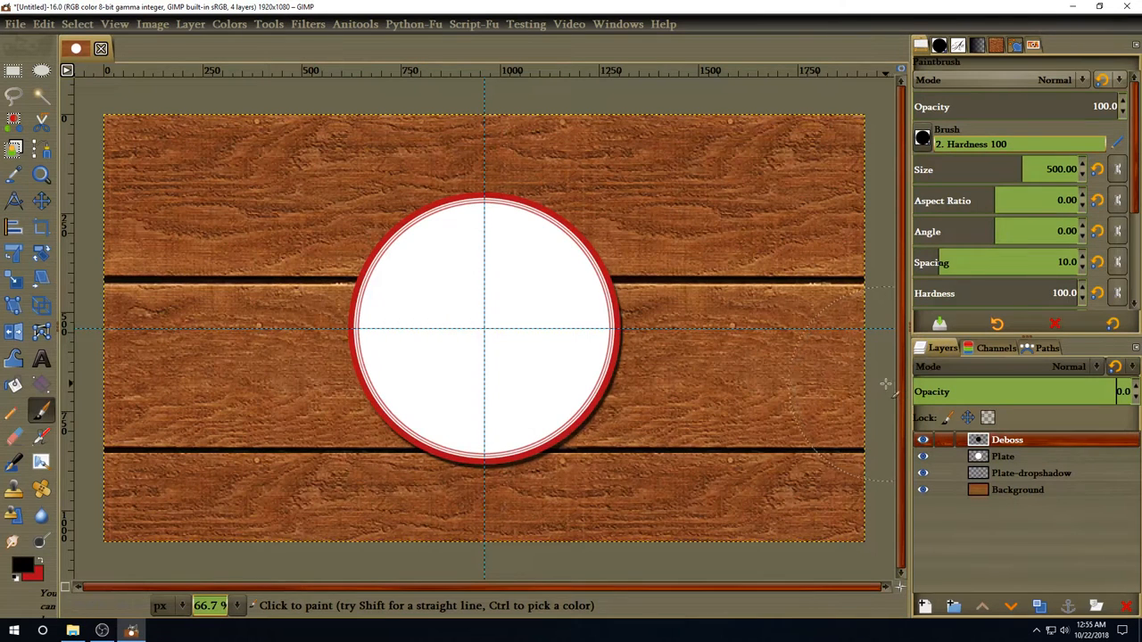
Start a Bevel and Emboss effect on the Deboss layer with the Inner Bevel style.
left_click(190, 24)
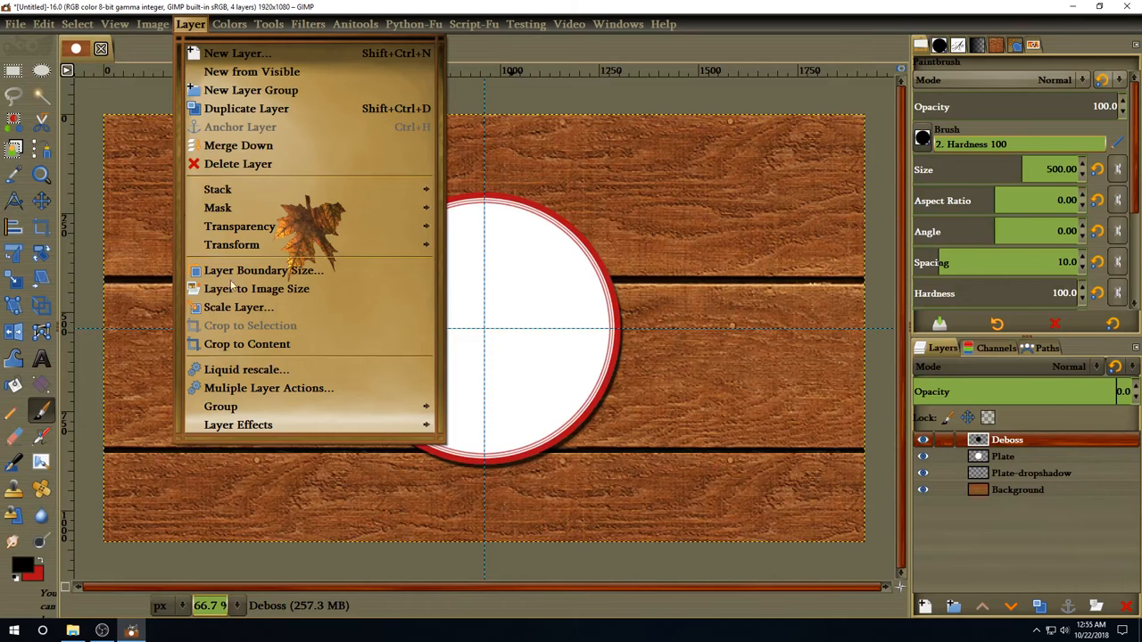
mouse_move(236, 426)
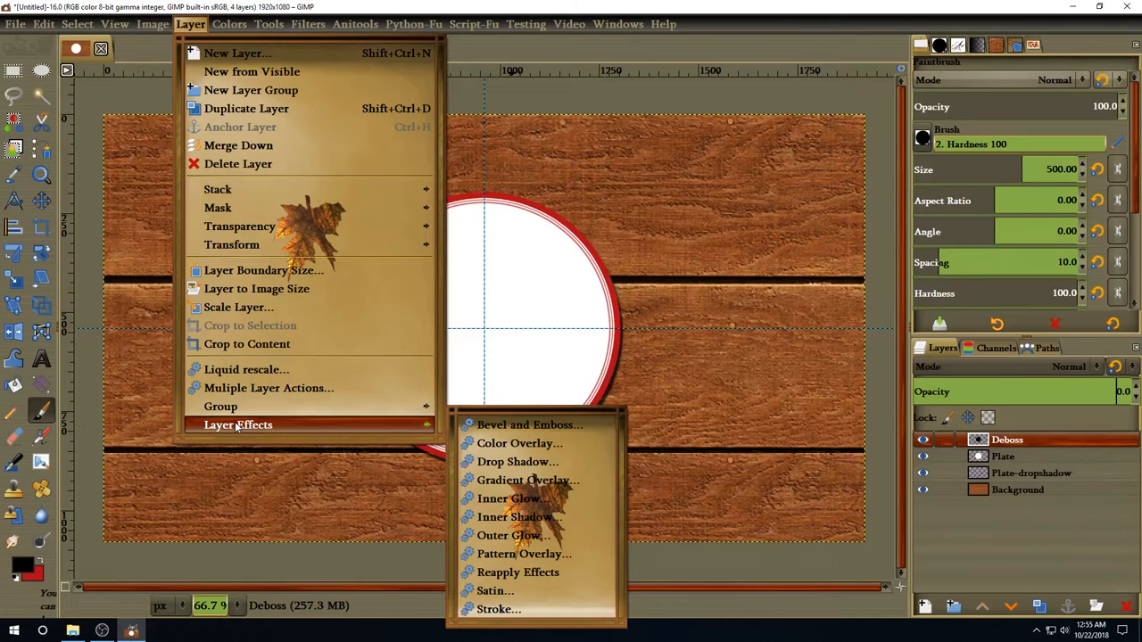
left_click(518, 432)
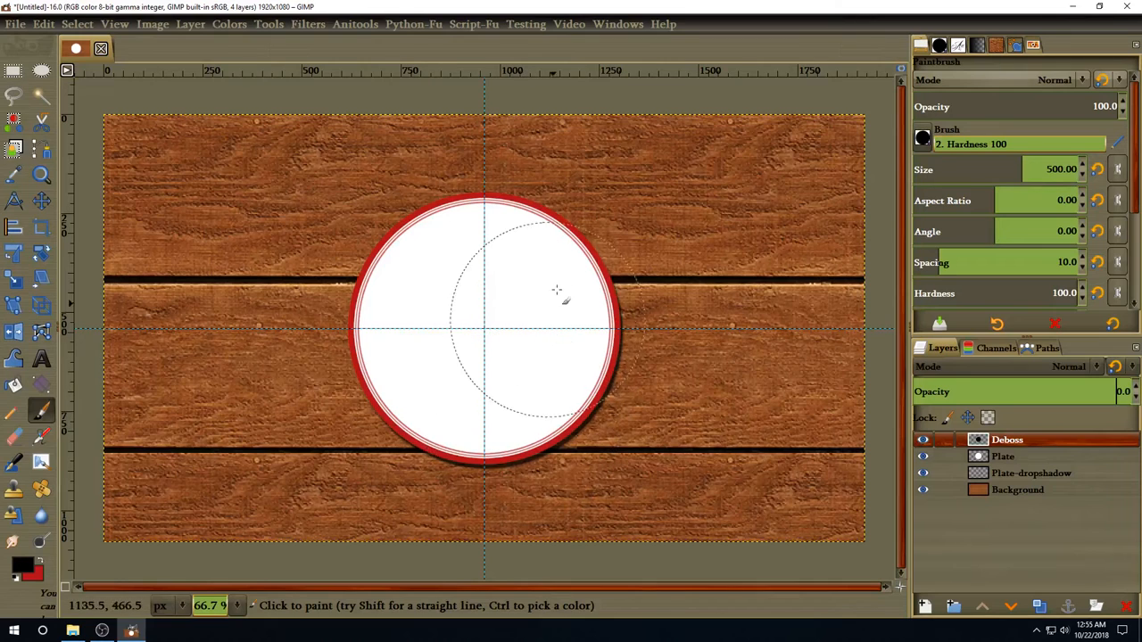
left_click_drag(390, 85, 295, 20)
left_click(303, 59)
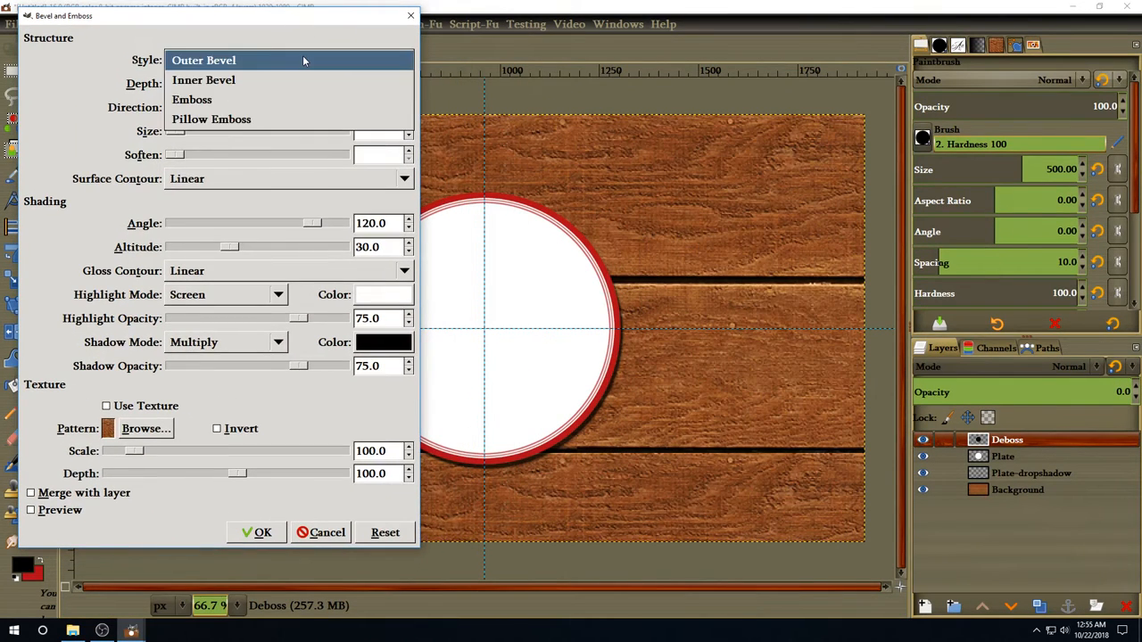
left_click(293, 80)
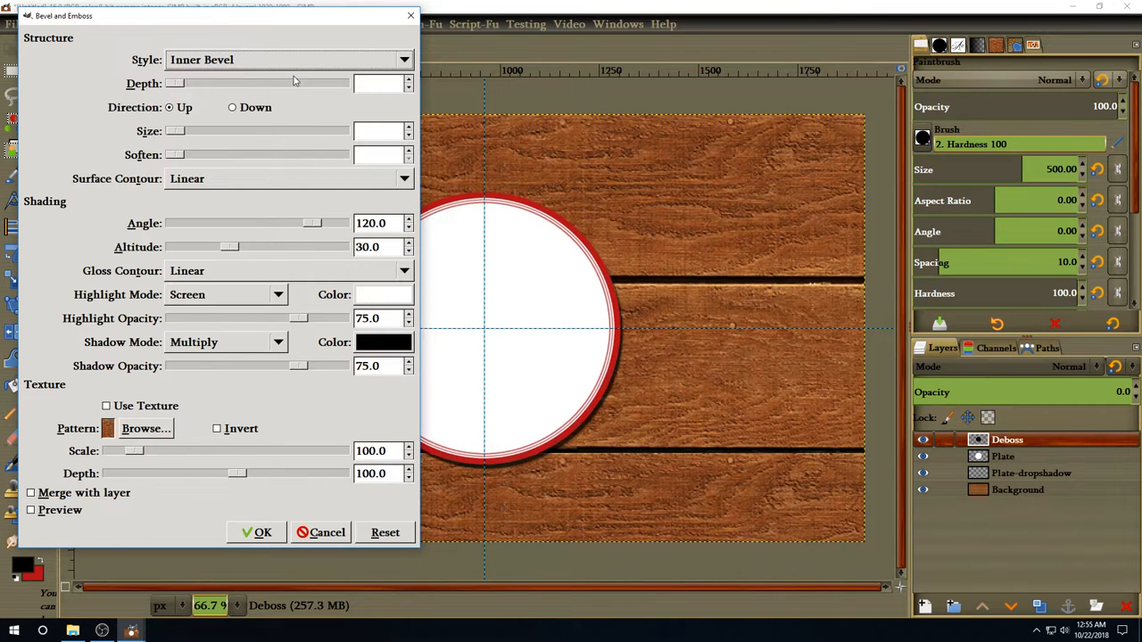
Apply the bevel with depth 65, size 10, soften 16 and altitude 70.
left_click(363, 83)
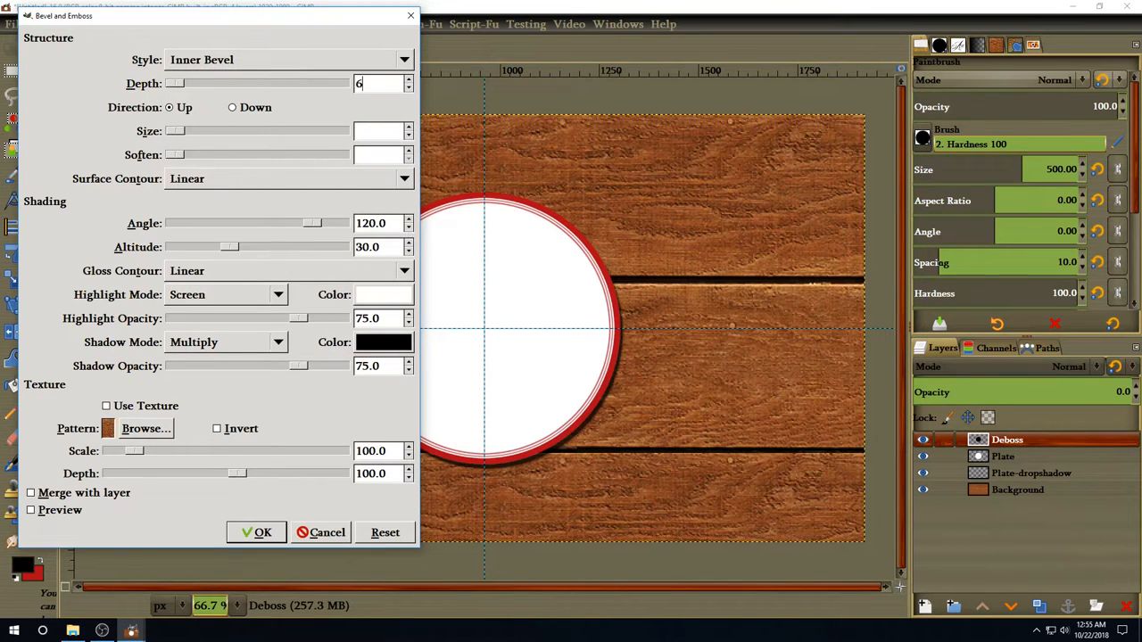
left_click(368, 131)
left_click_drag(386, 248, 355, 254)
type("70")
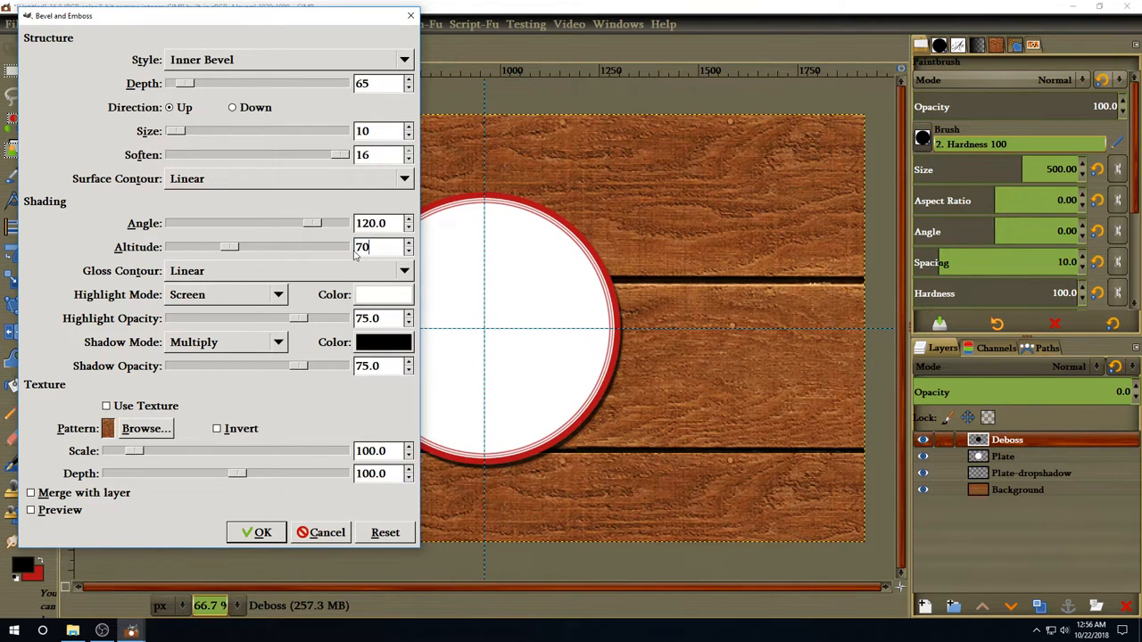
key("Tab")
left_click(256, 532)
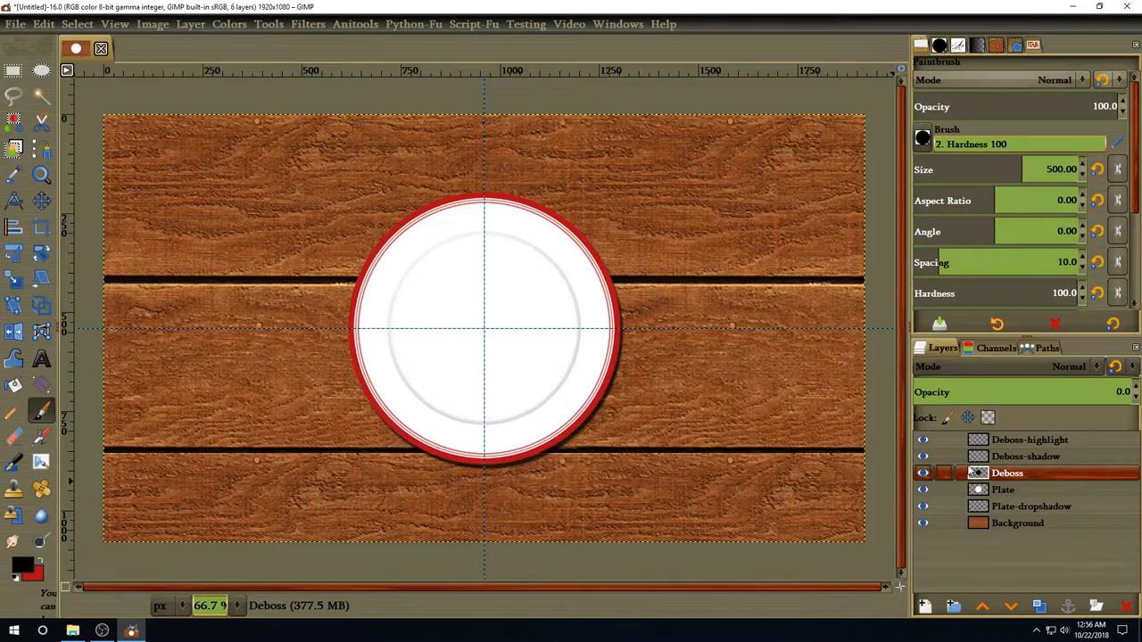
Create a transparent 1920 x 1080 layer named Cup above the Deboss-highlight layer.
left_click(1028, 440)
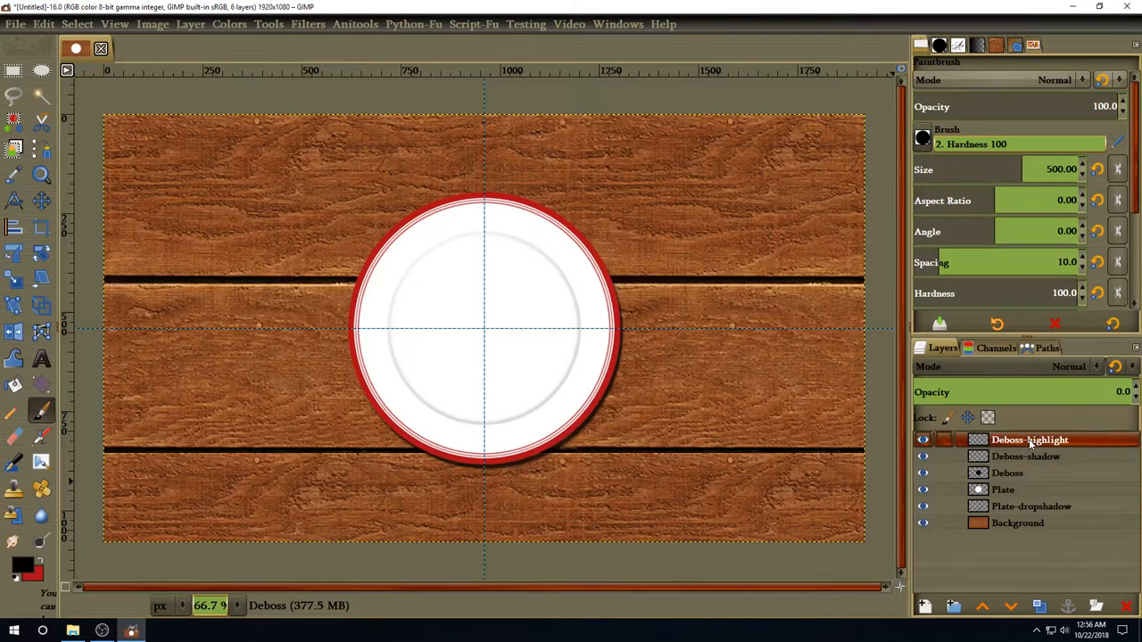
left_click(925, 605)
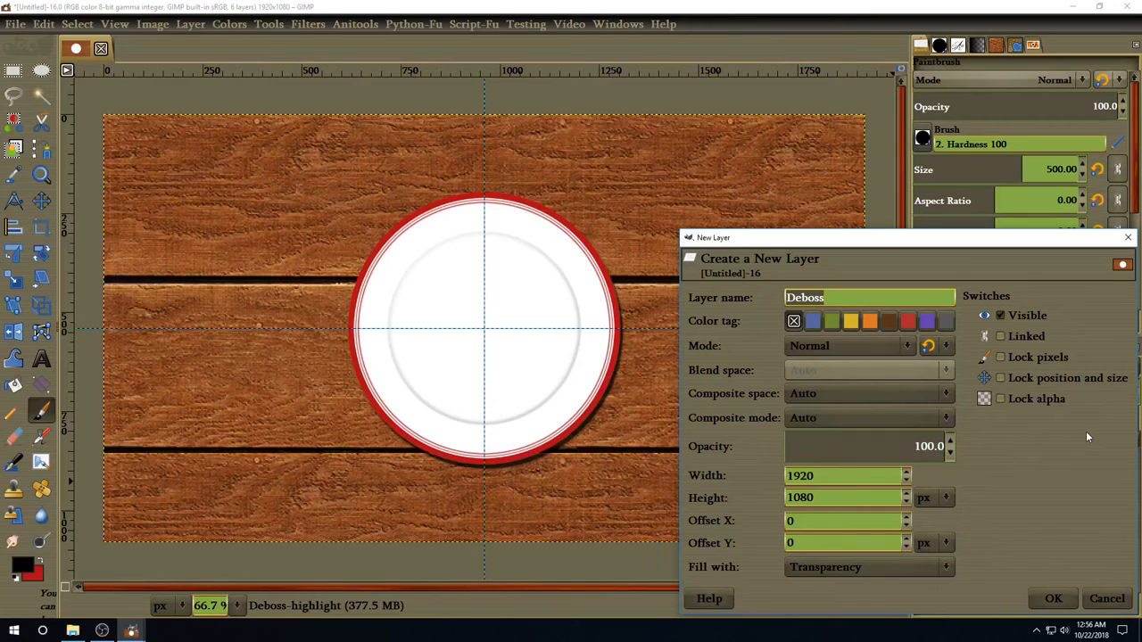
type("Cup")
key("Return")
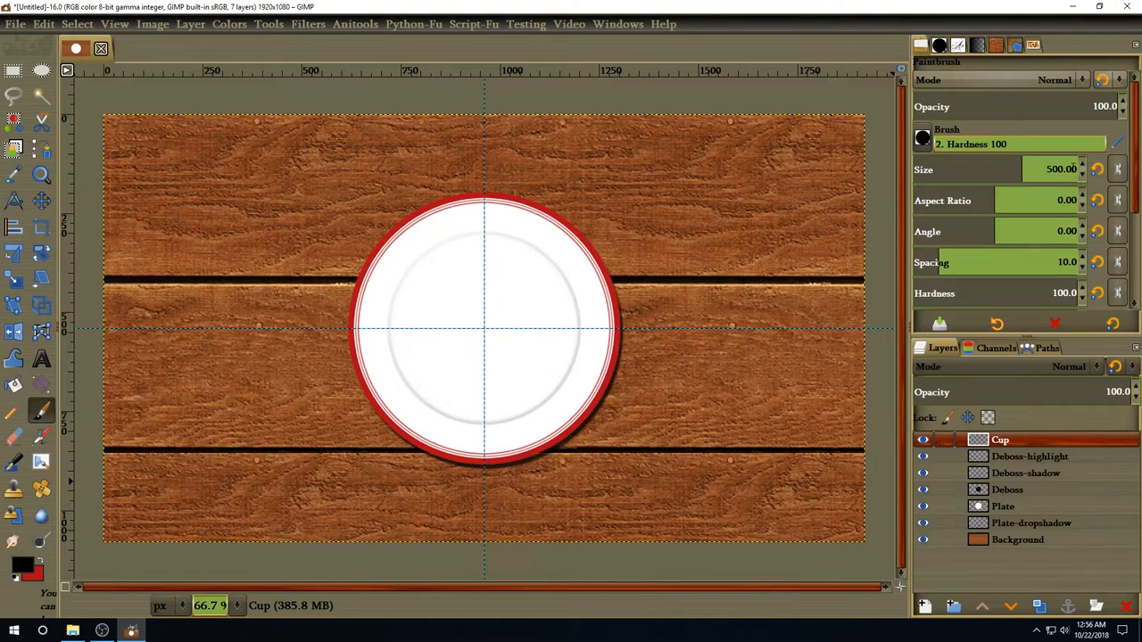
Stamp a black circle of brush size 400 where the guides cross on the Cup layer.
left_click_drag(1077, 168, 1041, 171)
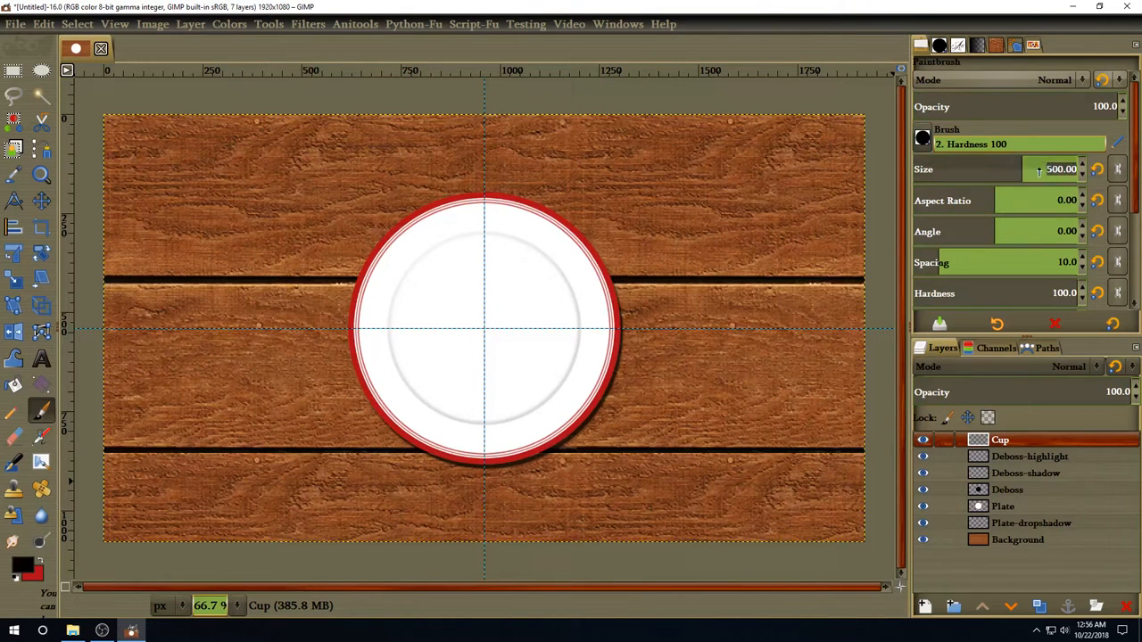
type("4")
key("Return")
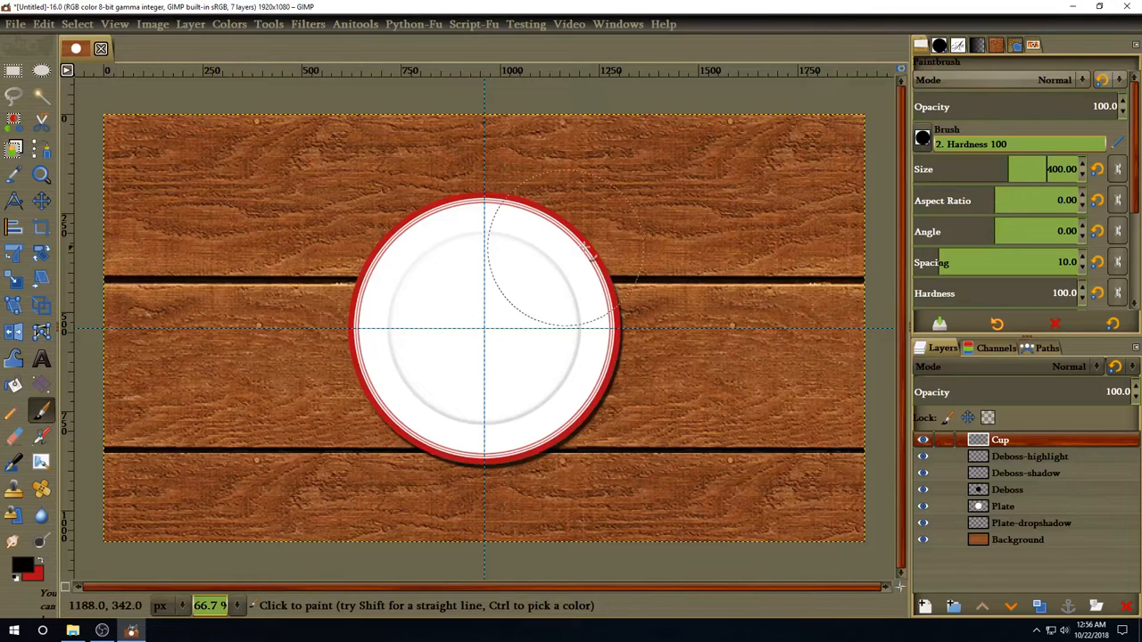
left_click(484, 328)
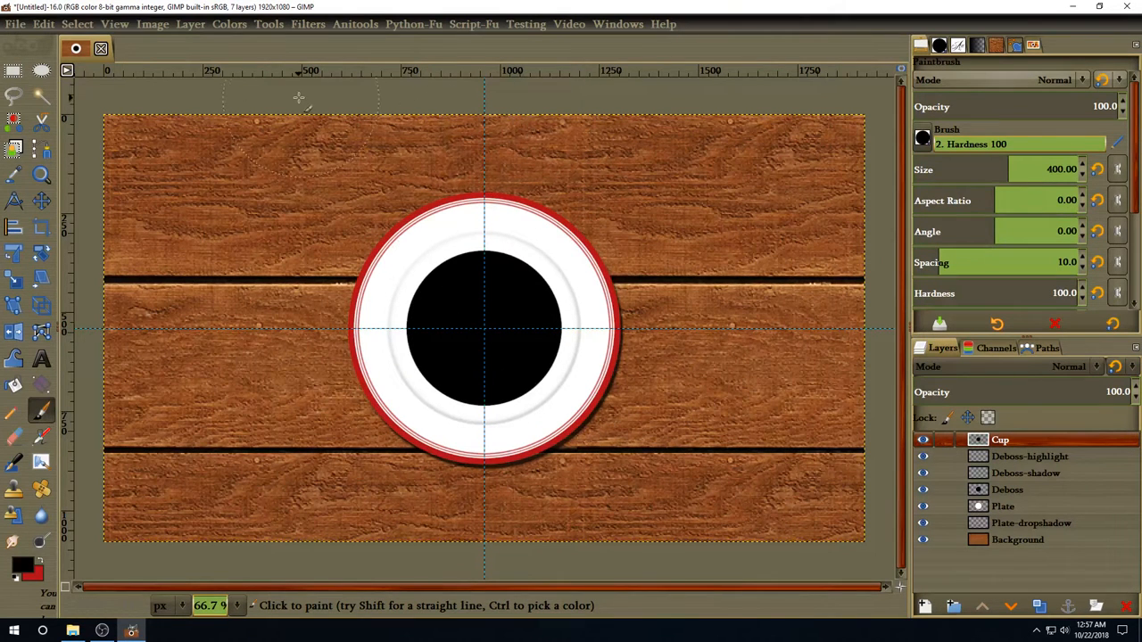
Apply a black Multiply drop shadow to the Cup layer with opacity 75, angle 120, distance 14, spread 20 and size 10.
left_click(192, 24)
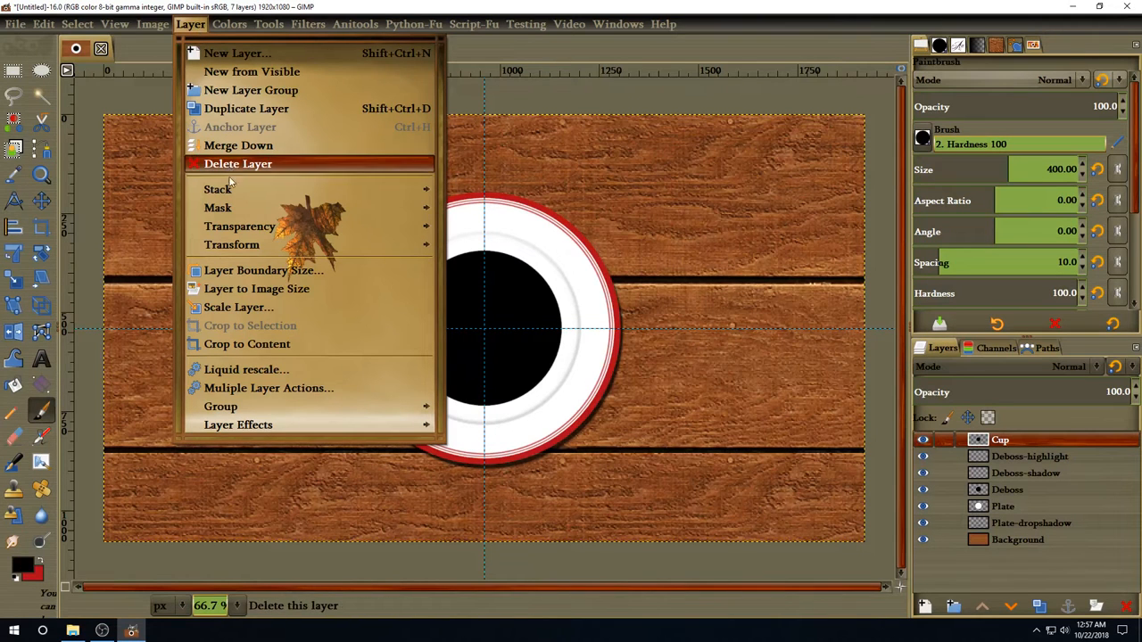
mouse_move(279, 424)
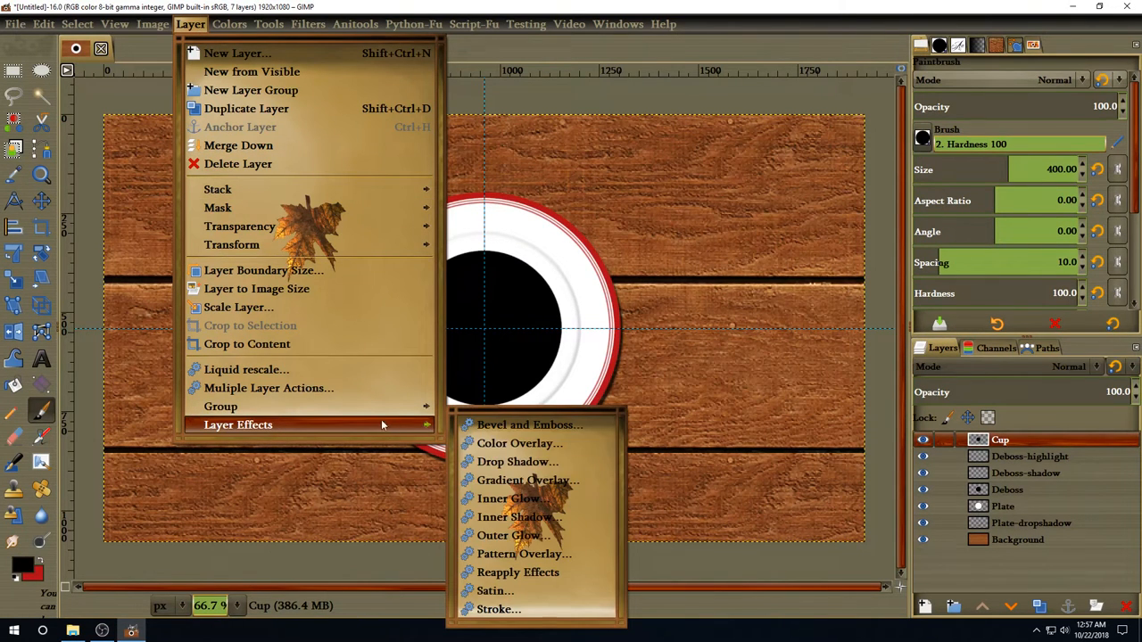
left_click(486, 440)
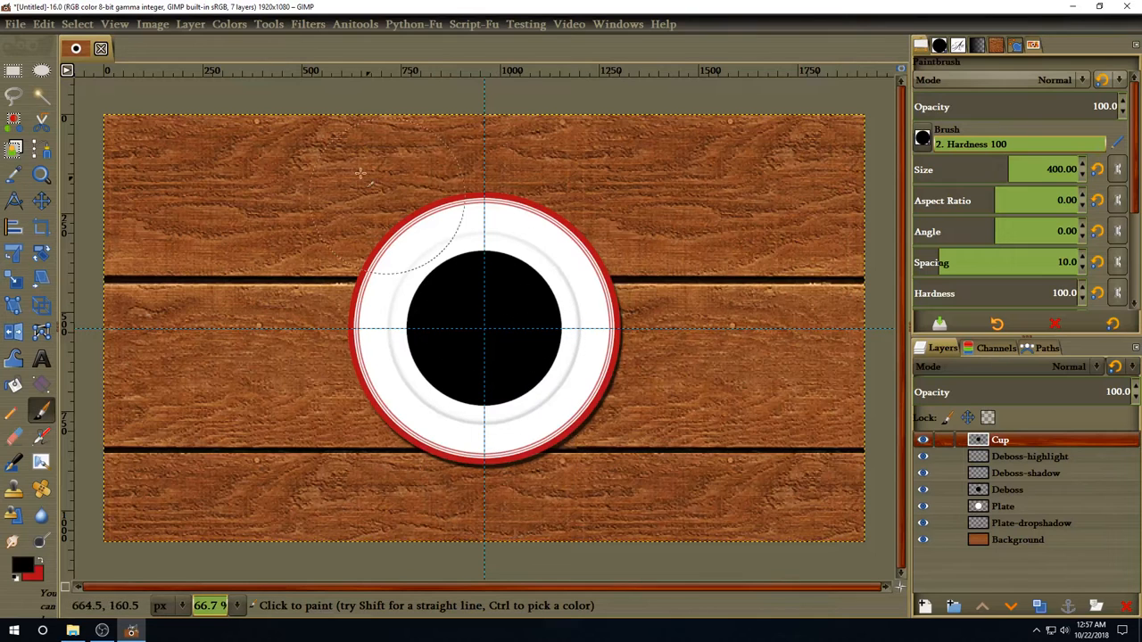
left_click_drag(299, 156, 193, 26)
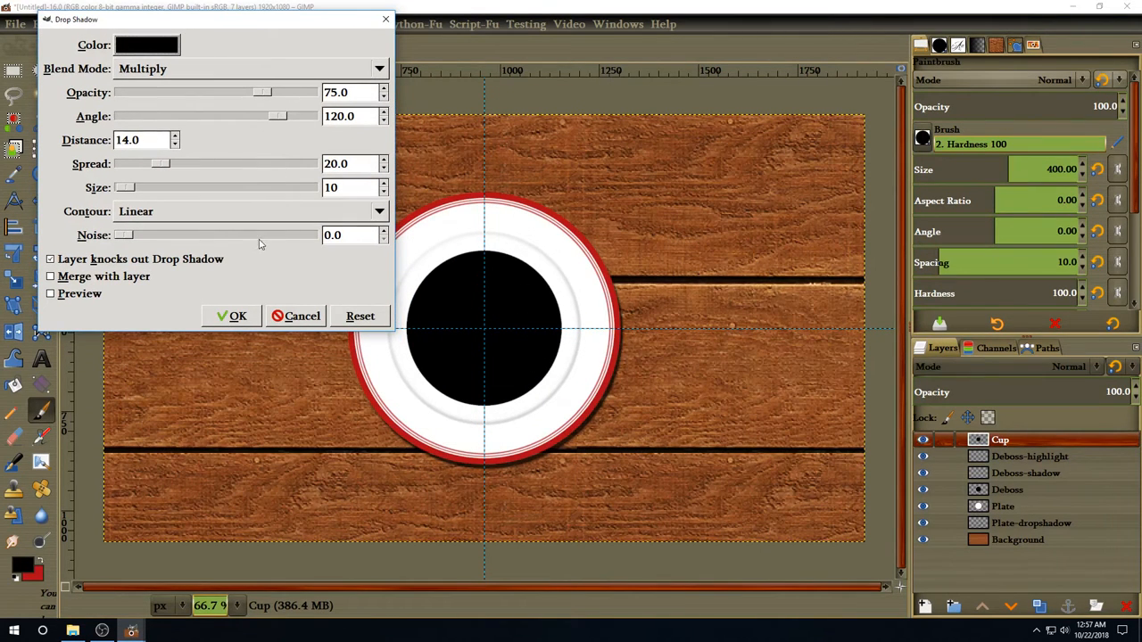
left_click(236, 316)
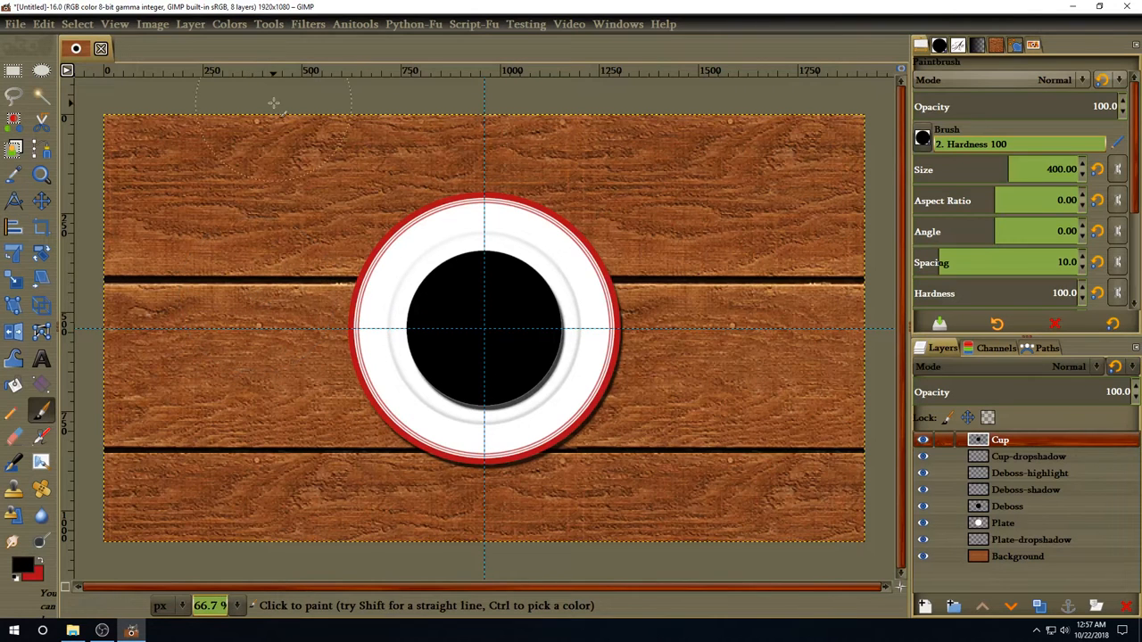
Start an Inner Glow effect on the Cup layer with white as the color and Screen as the blend mode.
left_click(191, 26)
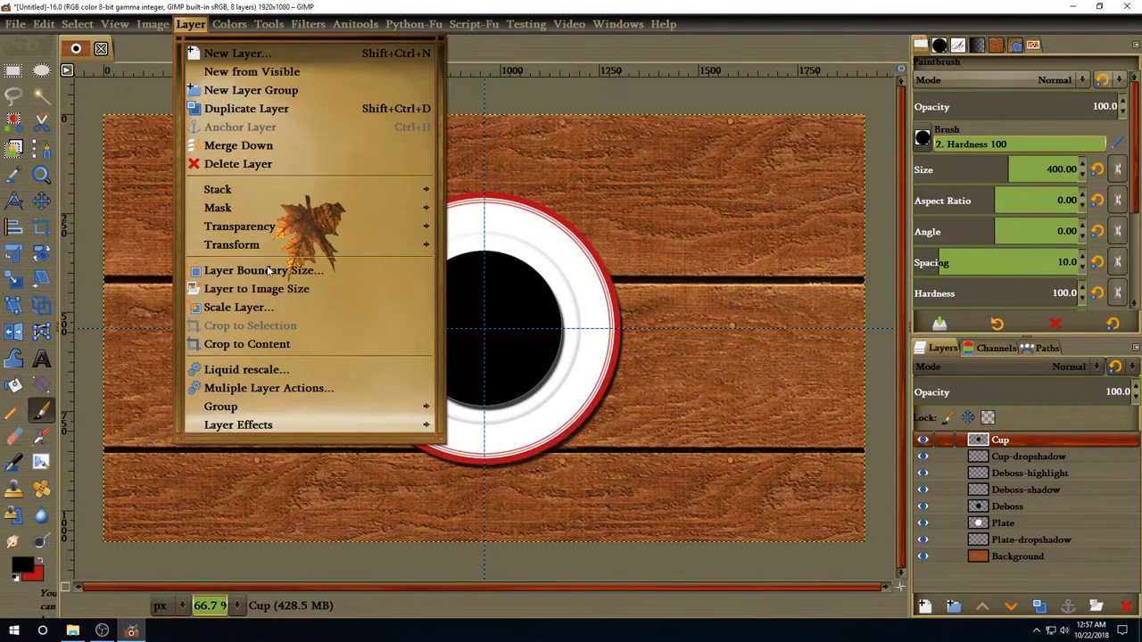
mouse_move(301, 425)
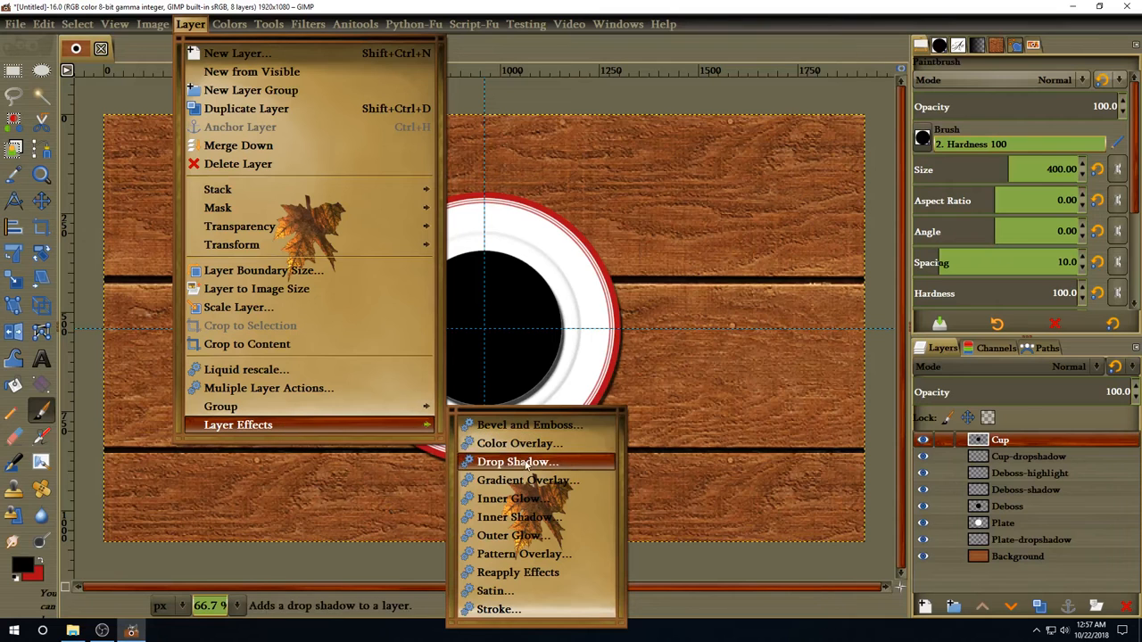
left_click(519, 497)
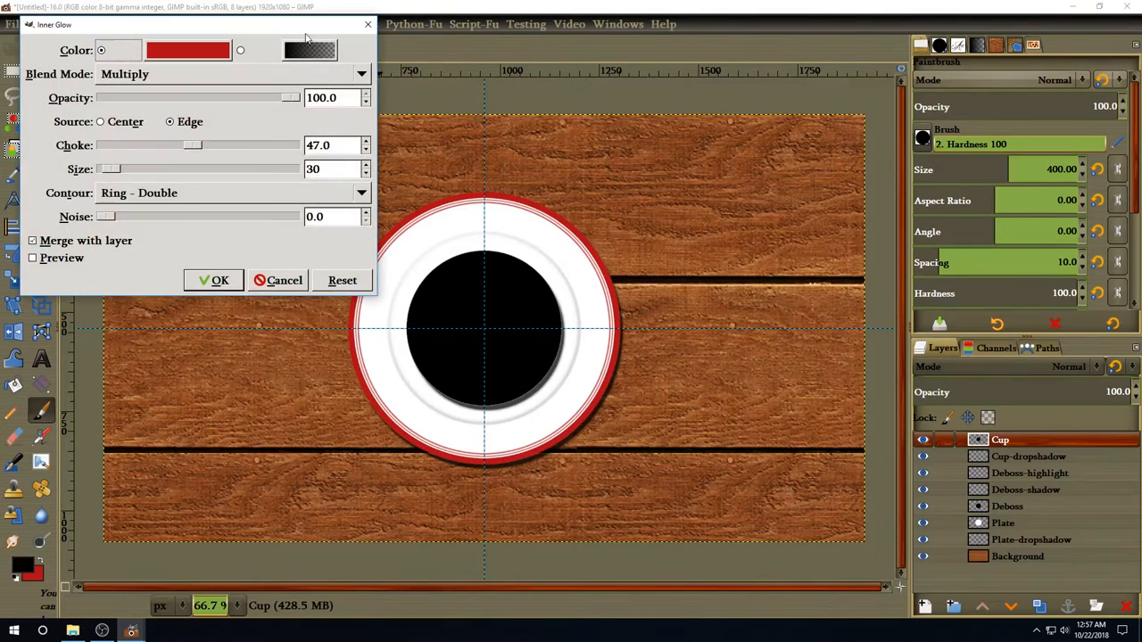
left_click_drag(304, 30, 309, 22)
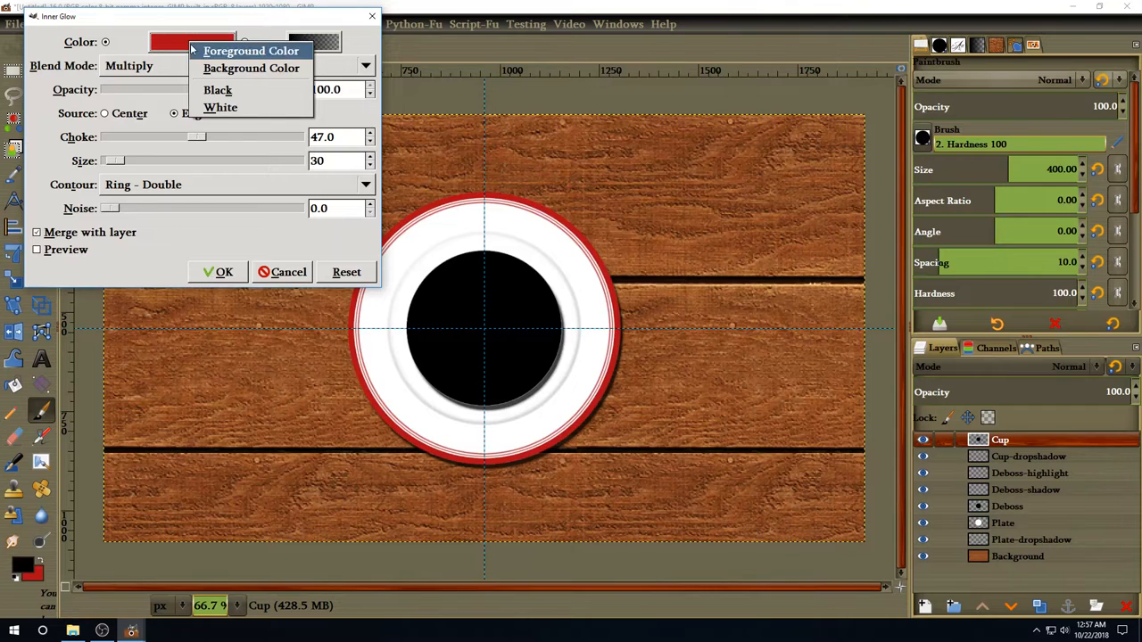
left_click(239, 108)
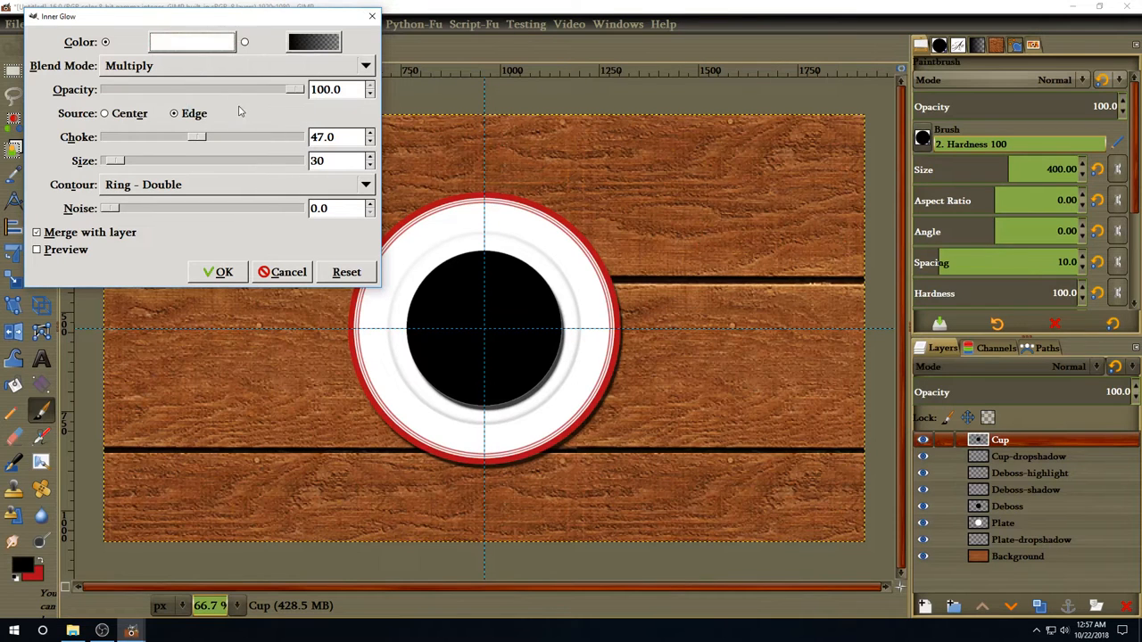
left_click(203, 69)
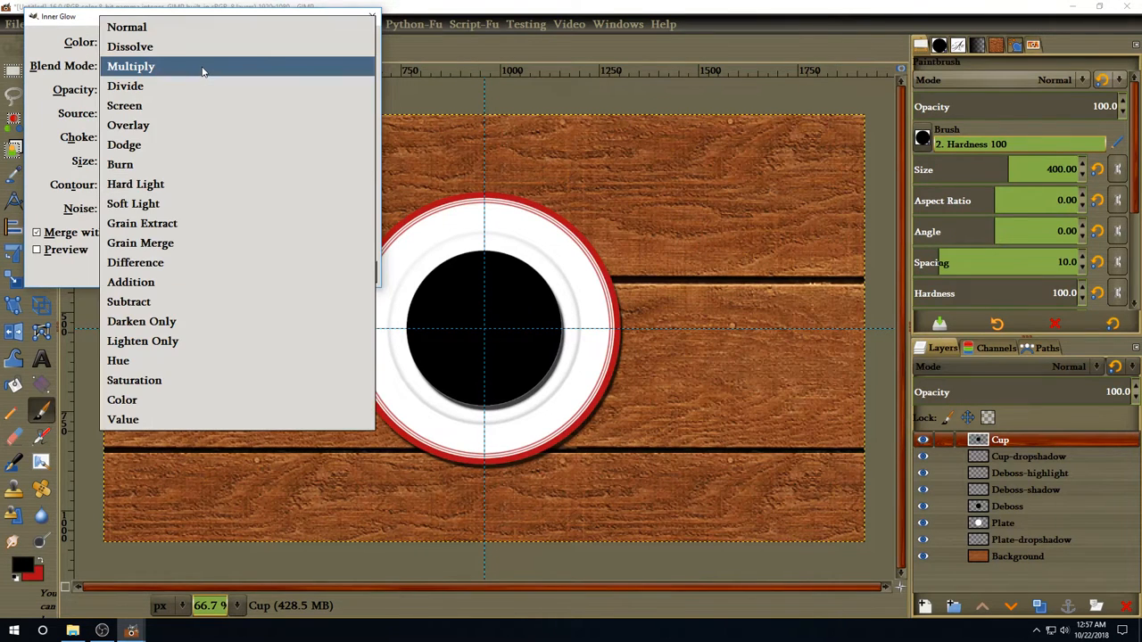
left_click(205, 105)
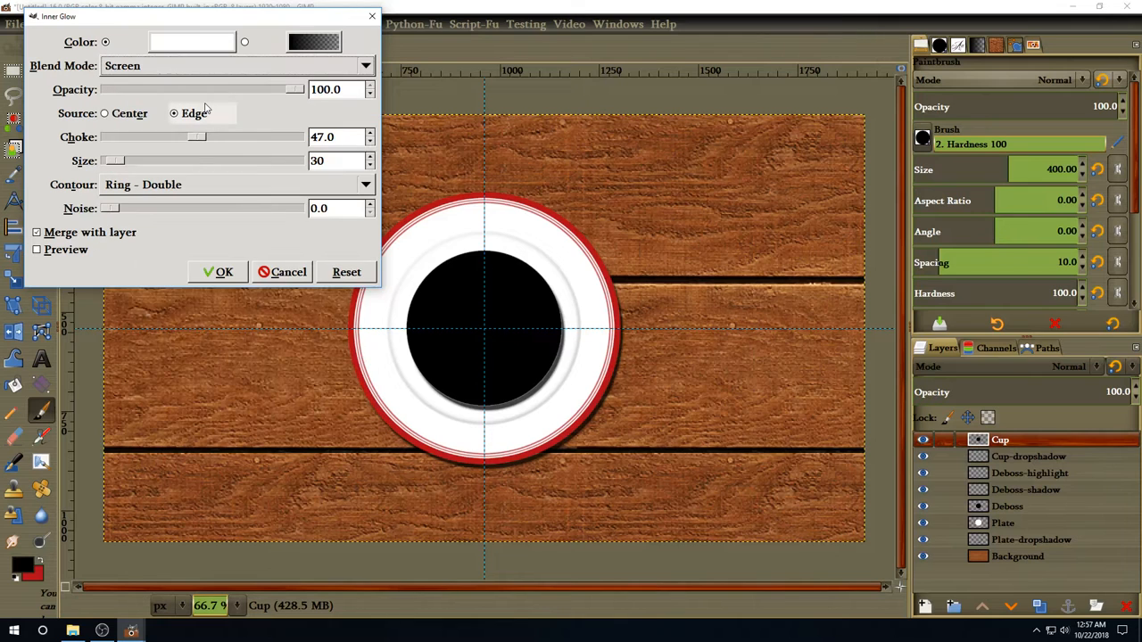
Apply the inner glow with choke 30, size 30 and a Linear contour, without merging it with the layer.
left_click_drag(334, 137, 304, 136)
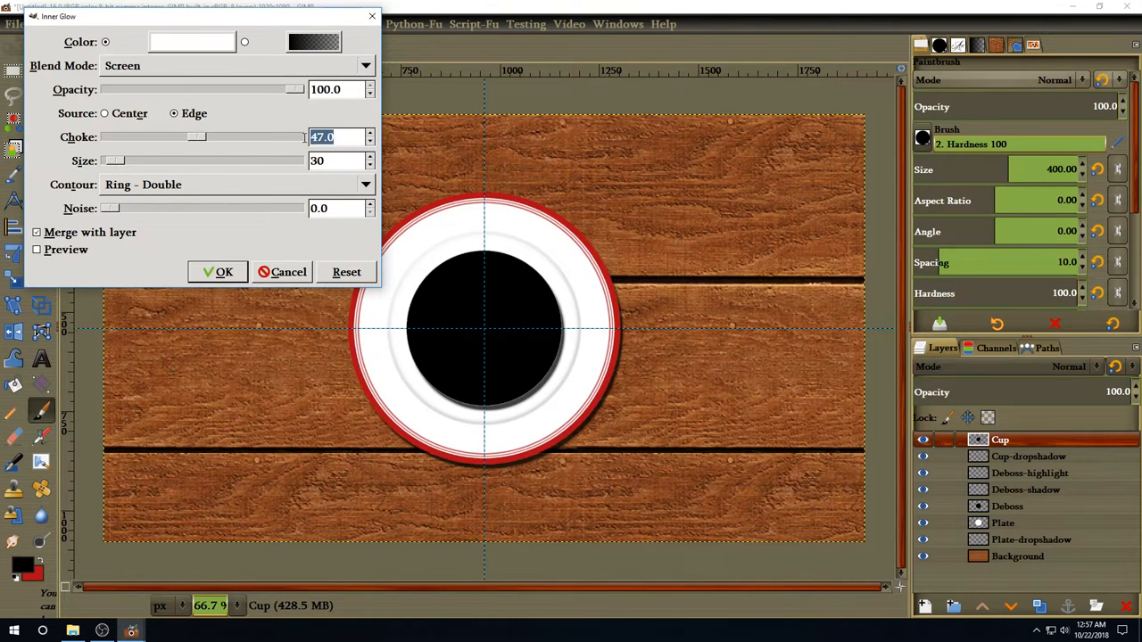
type("30")
left_click(161, 189)
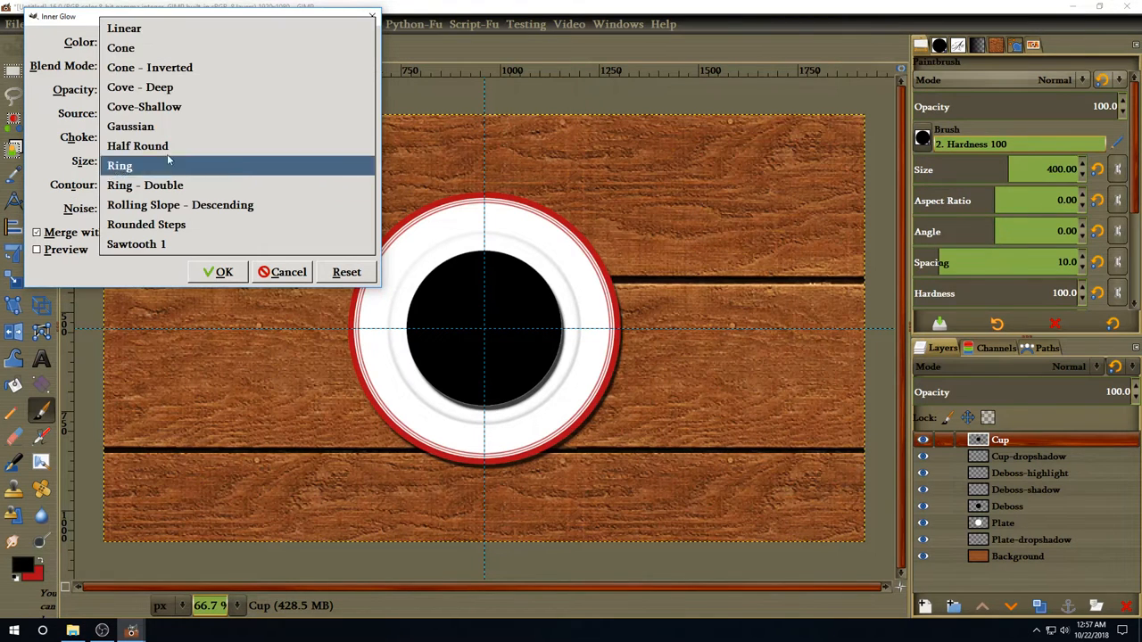
left_click(164, 39)
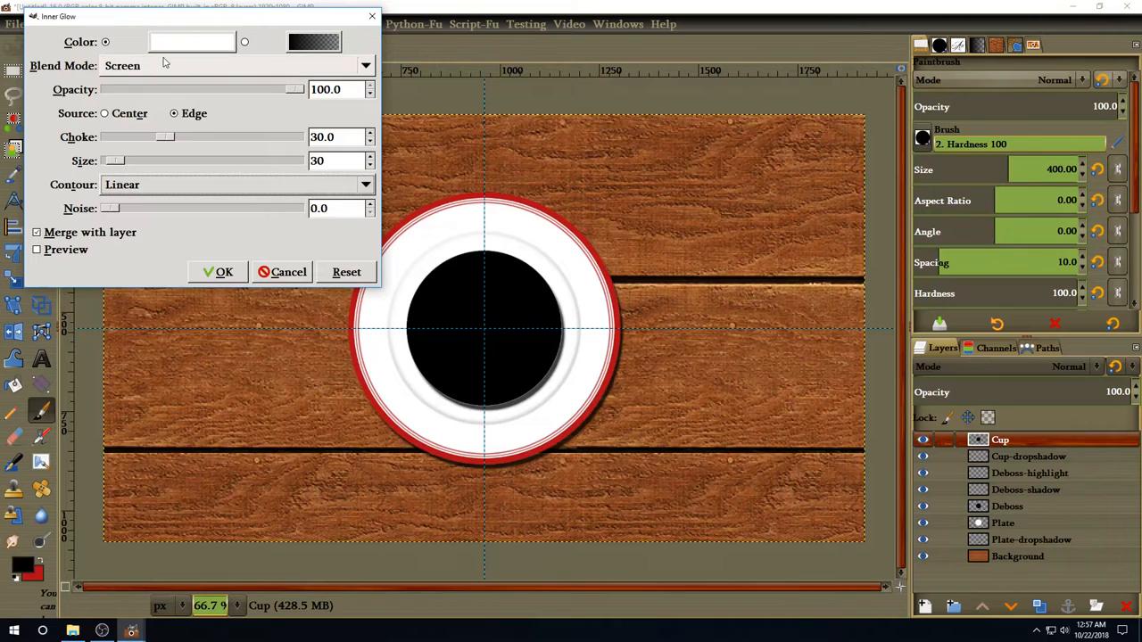
left_click(59, 236)
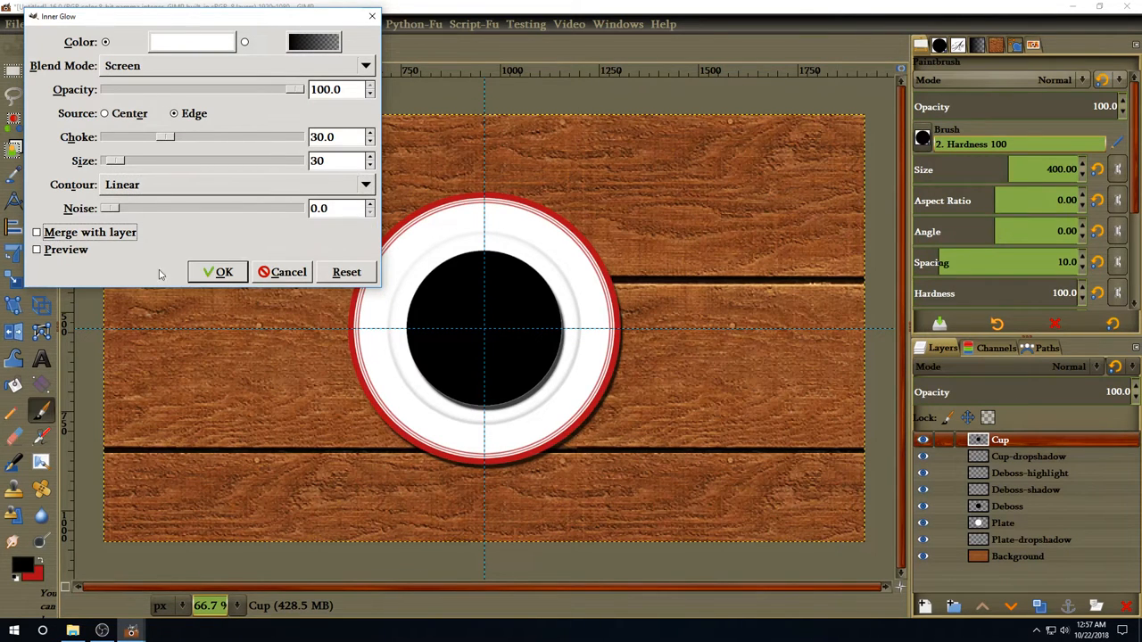
left_click(212, 273)
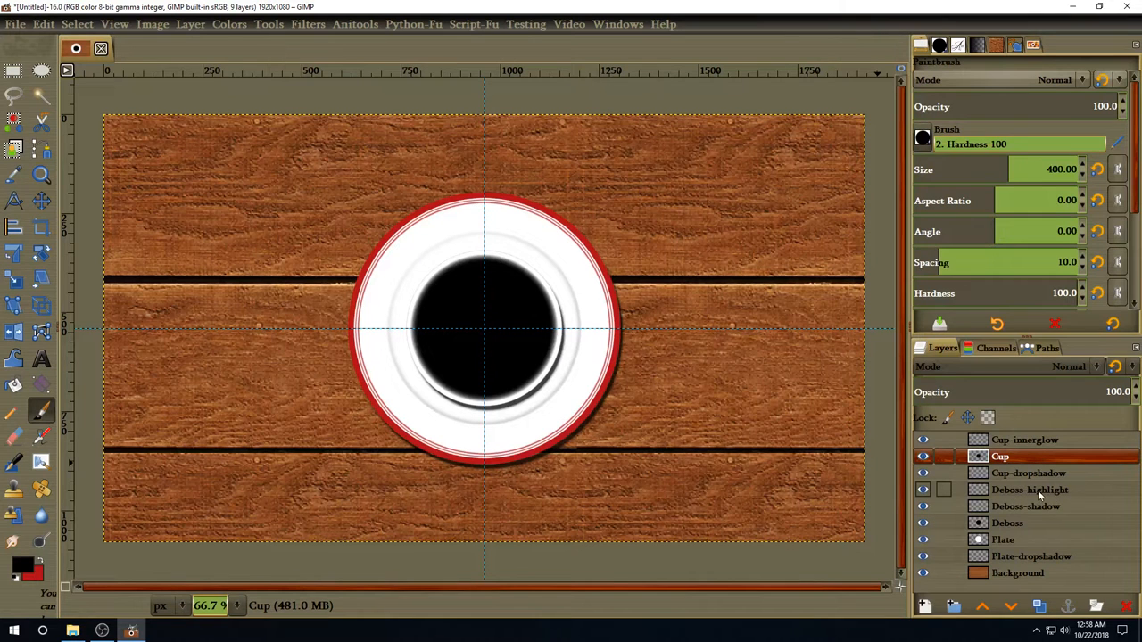
Create a transparent 1920 x 1080 layer named Ear directly above the Deboss-highlight layer.
left_click(1015, 490)
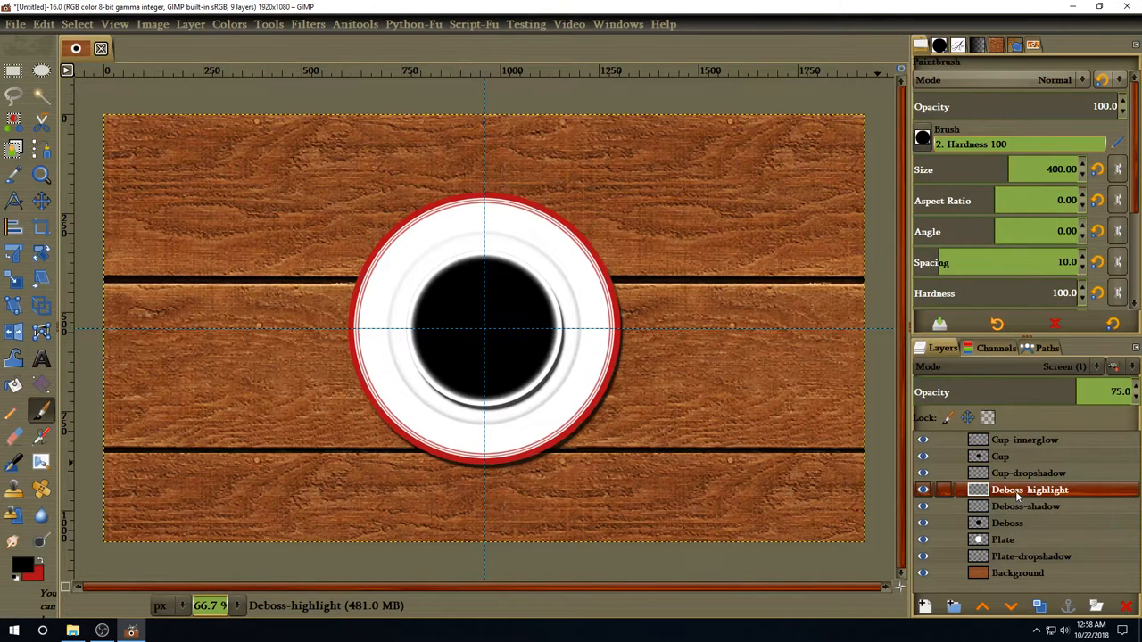
left_click(924, 608)
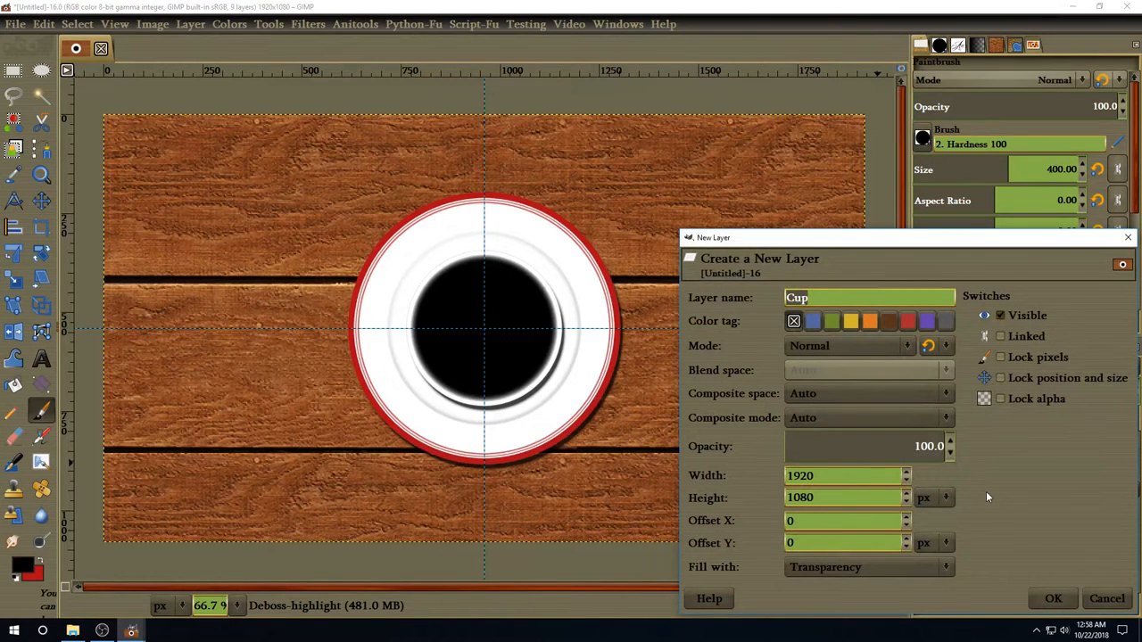
type("Ear")
key("Return")
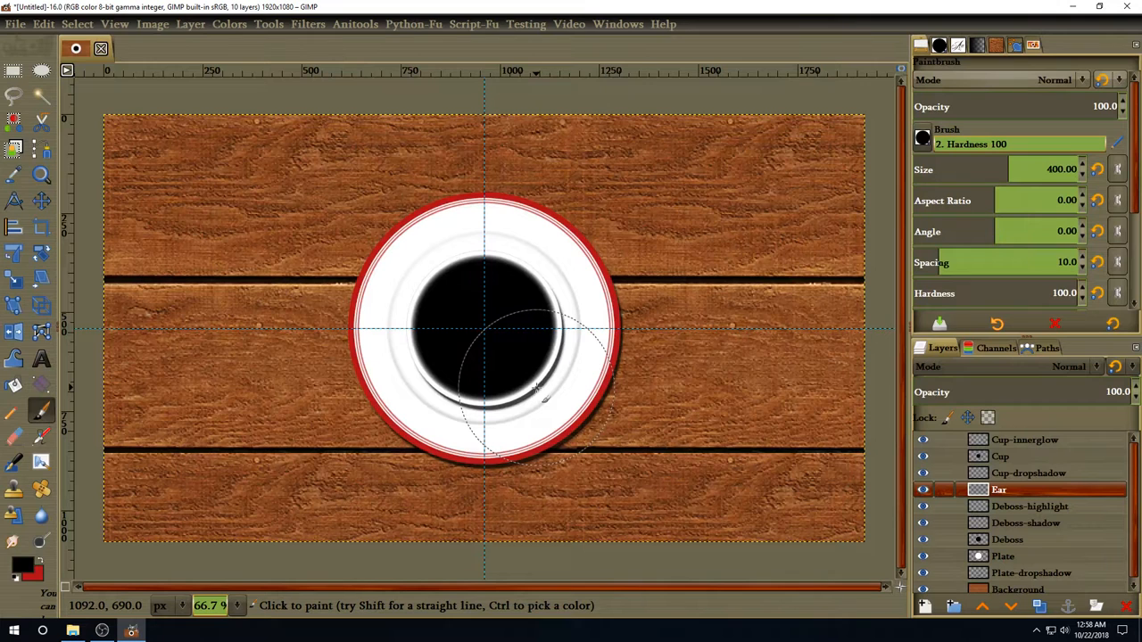
Set the paintbrush size to 75.
double_click(1068, 168)
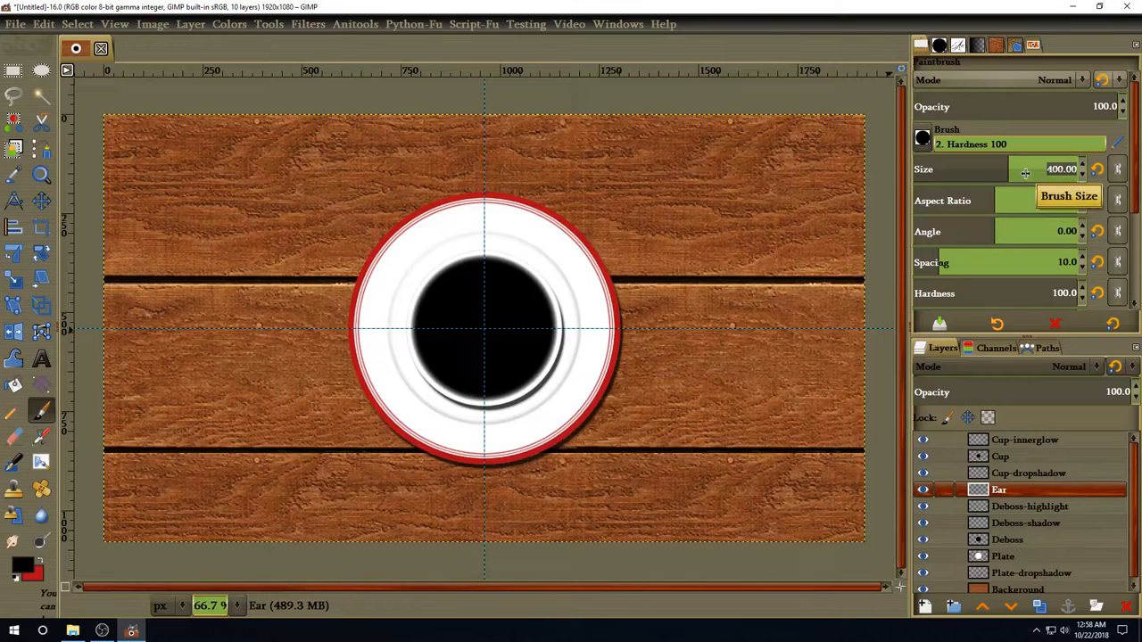
type("75")
key("Return")
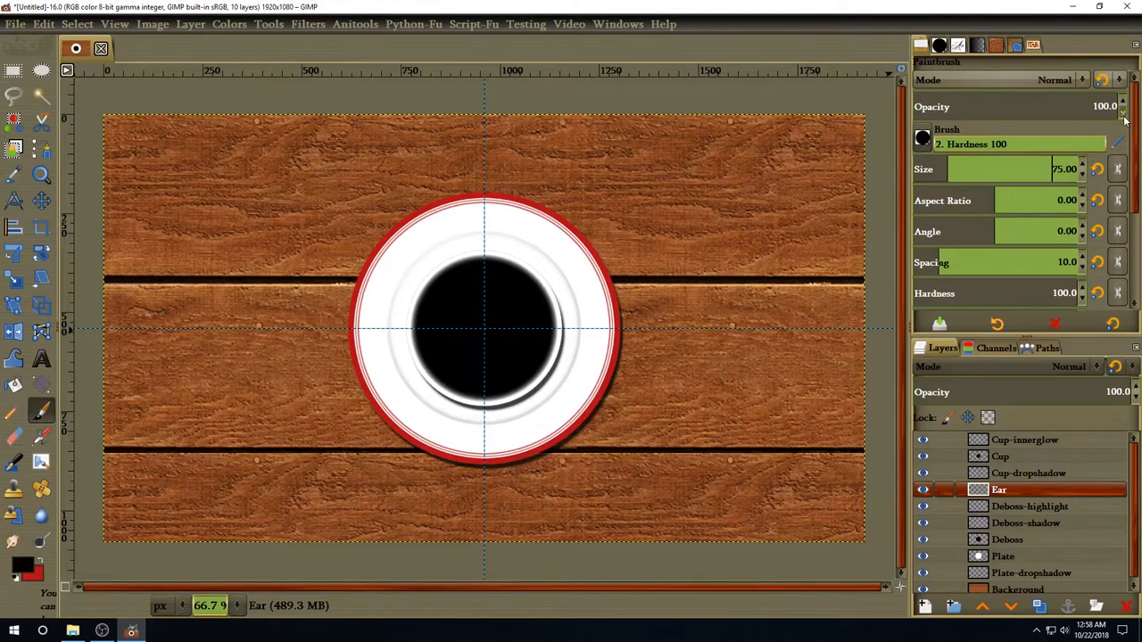
Switch the paintbrush dynamics from Pressure Opacity to Fade and expand the dynamics options to check the fade settings.
left_click_drag(1136, 116, 1138, 227)
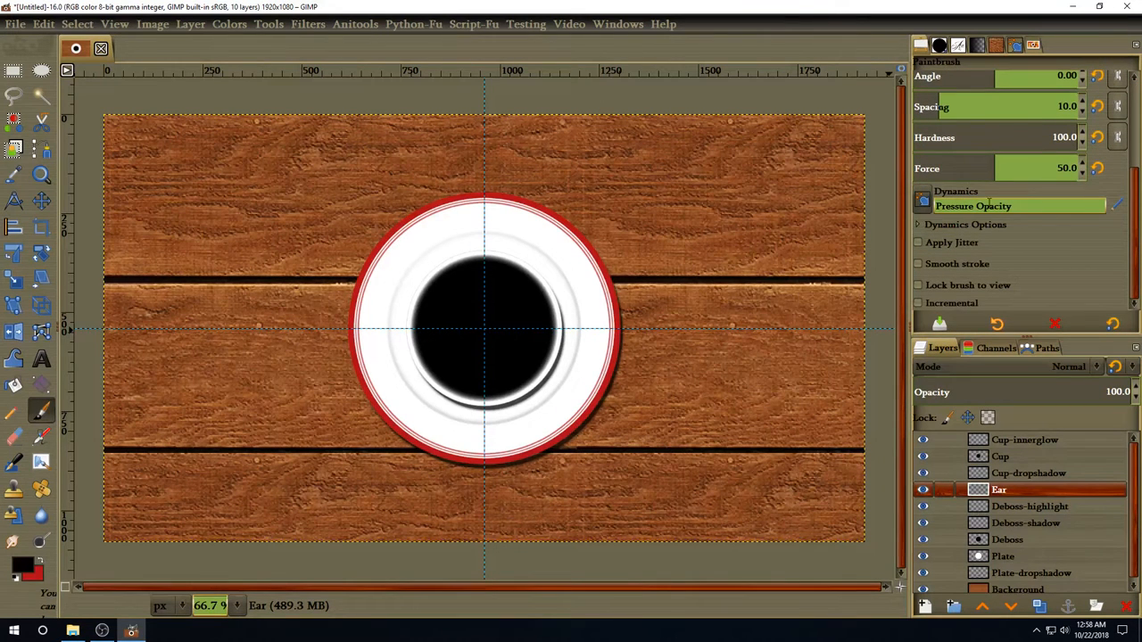
left_click(923, 203)
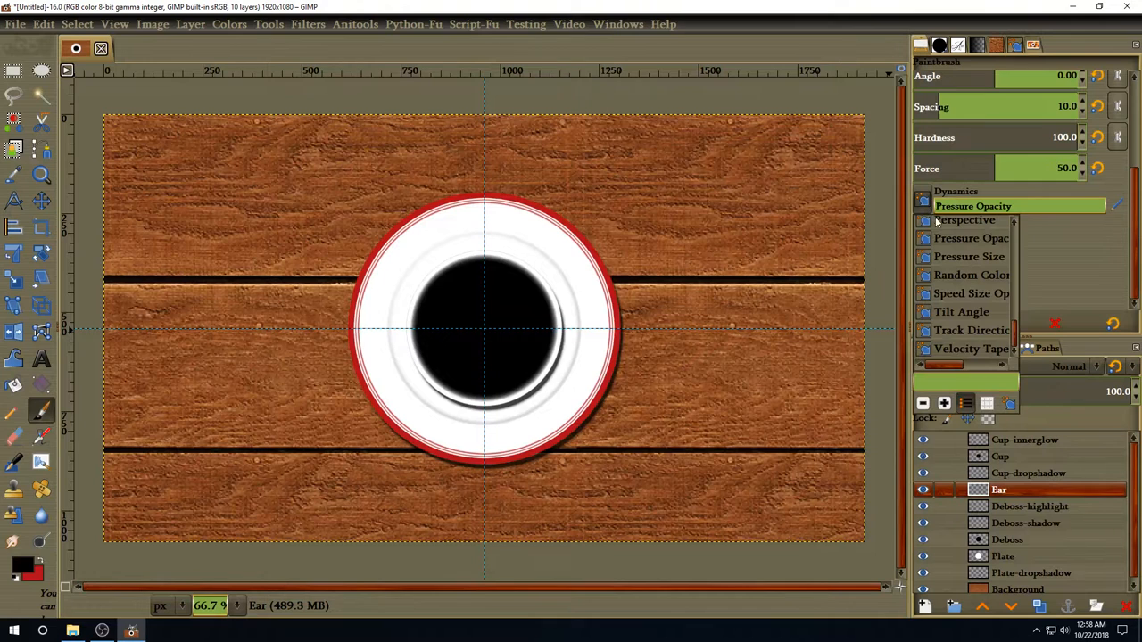
scroll(951, 239, "up", 10)
scroll(981, 237, "down", 8)
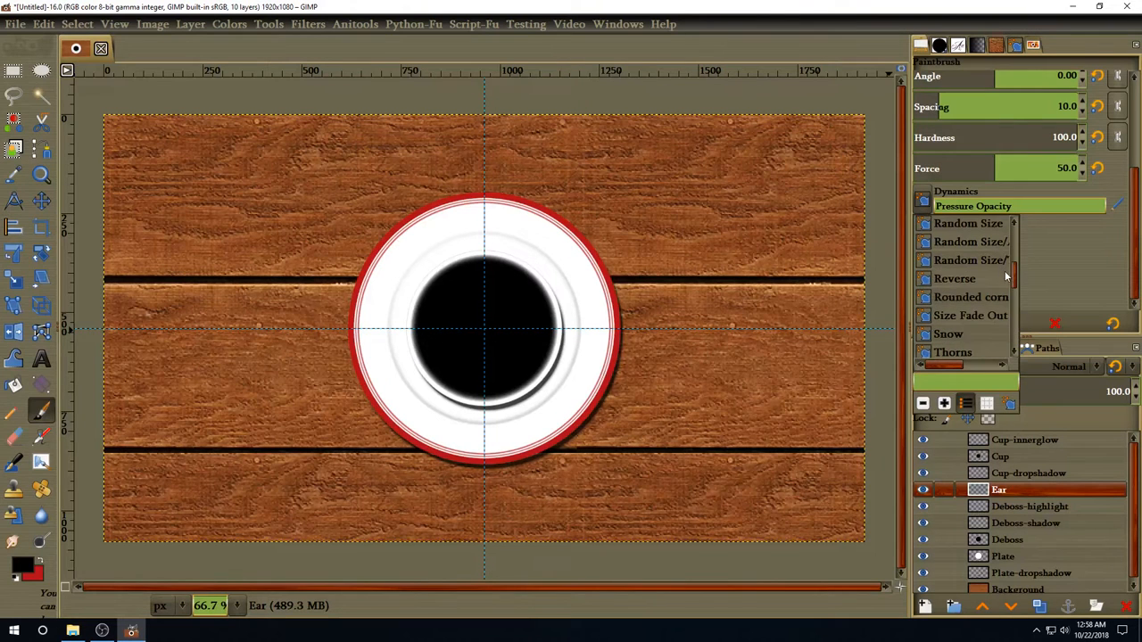
left_click_drag(1014, 273, 1018, 228)
left_click(965, 298)
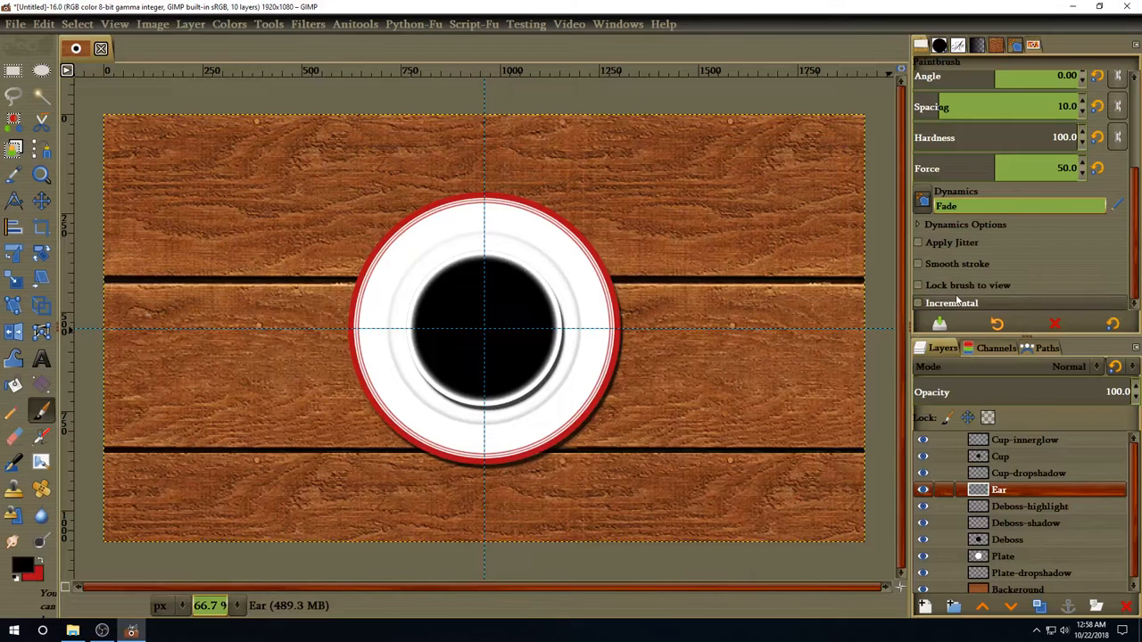
left_click(918, 225)
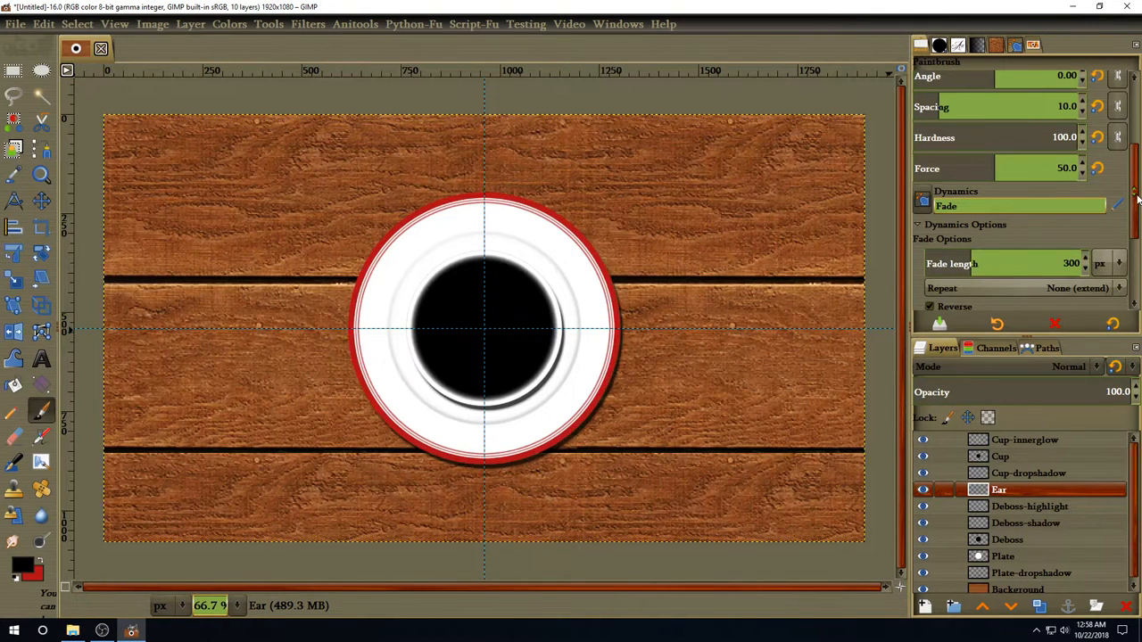
left_click_drag(1138, 198, 1138, 111)
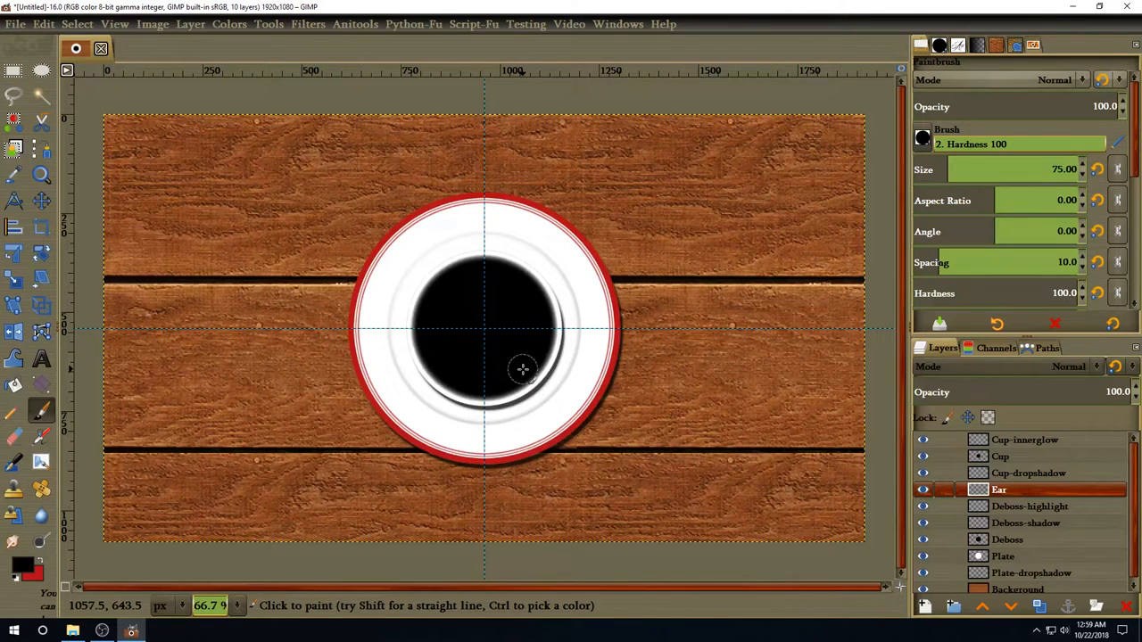
Paint a straight black handle stroke at 315° on the Ear layer, from inside the cup's lower-right edge outward over the plate.
key("shift")
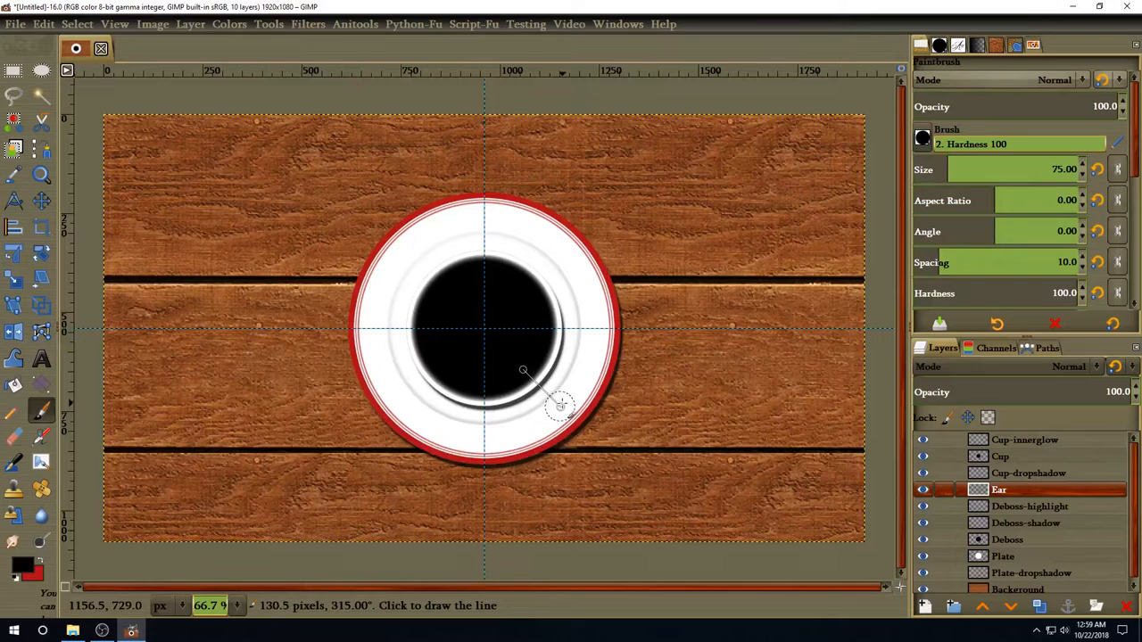
left_click(557, 401, "shift")
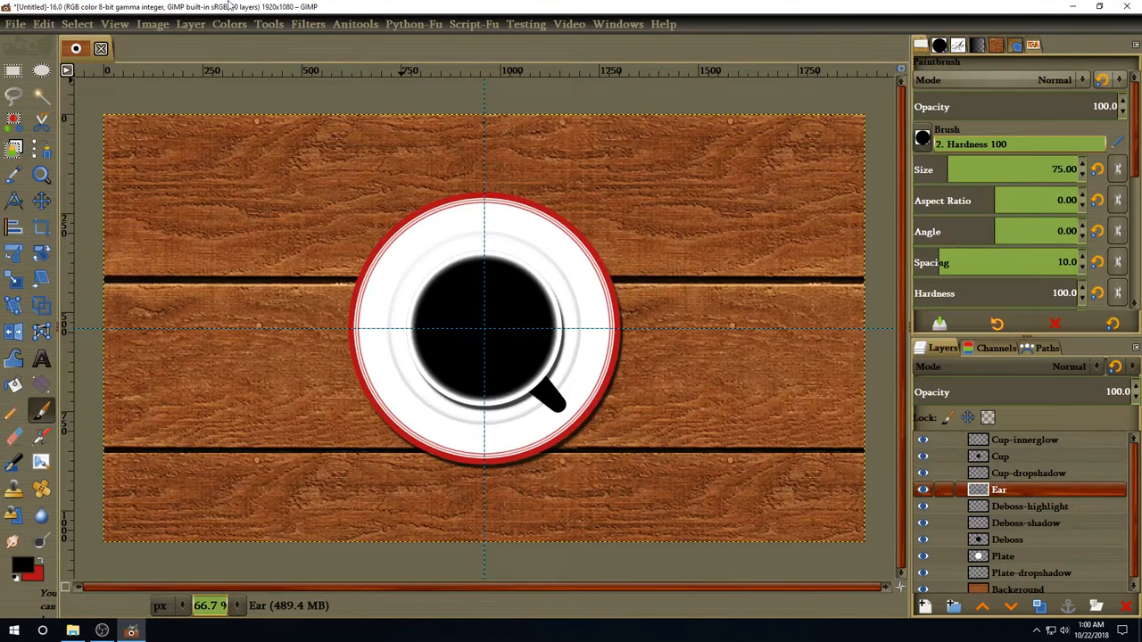
Apply a black Multiply drop shadow to the Ear layer with opacity 75, angle 120, distance 14, spread 20 and size 10.
left_click(192, 25)
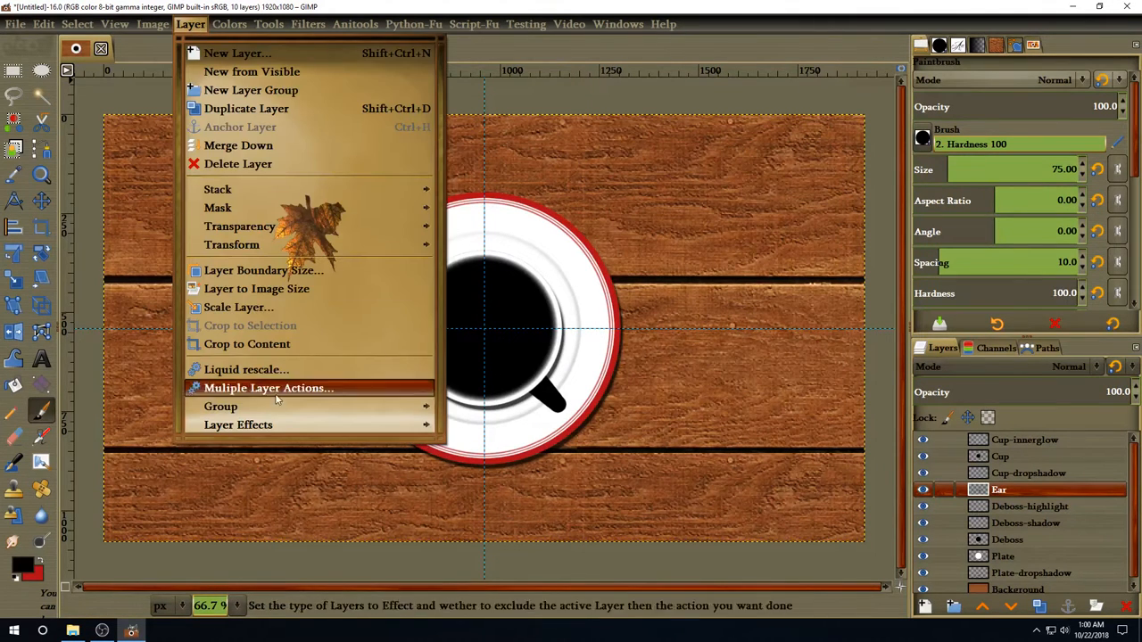
mouse_move(351, 425)
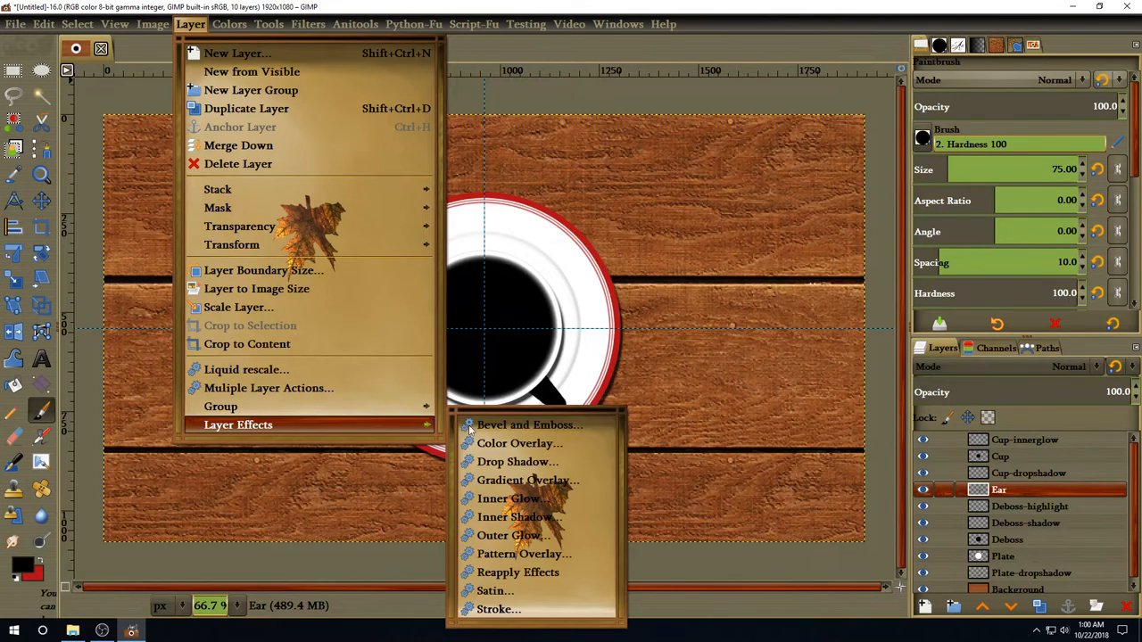
left_click(527, 461)
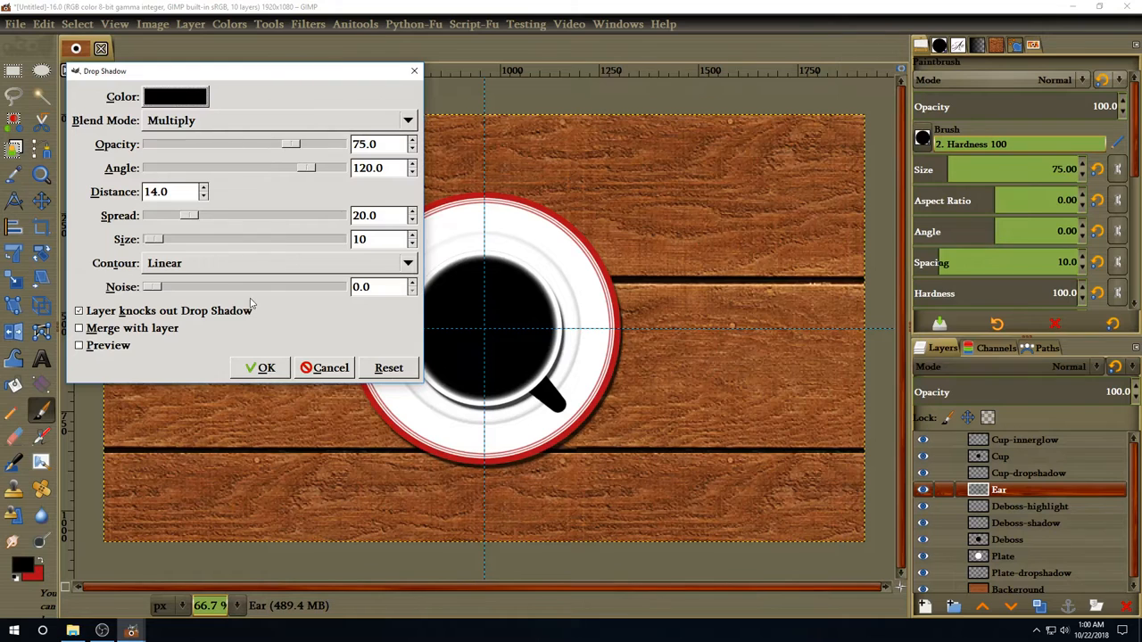
left_click(258, 368)
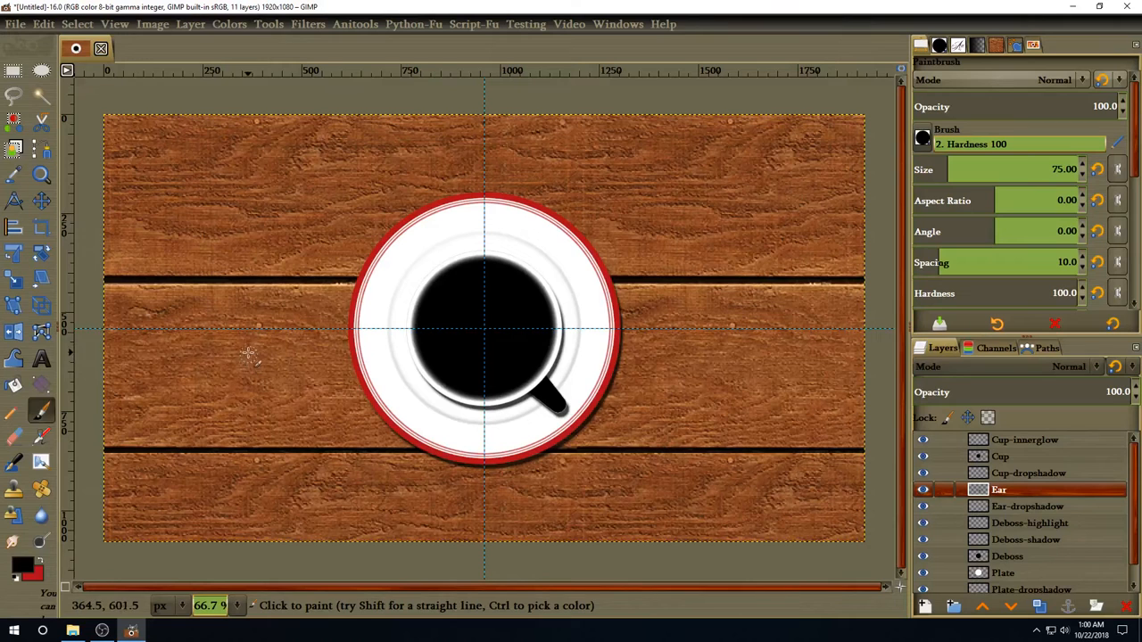
Start a Gradient Overlay on the Ear layer and select the Half Circle gradient.
left_click(190, 24)
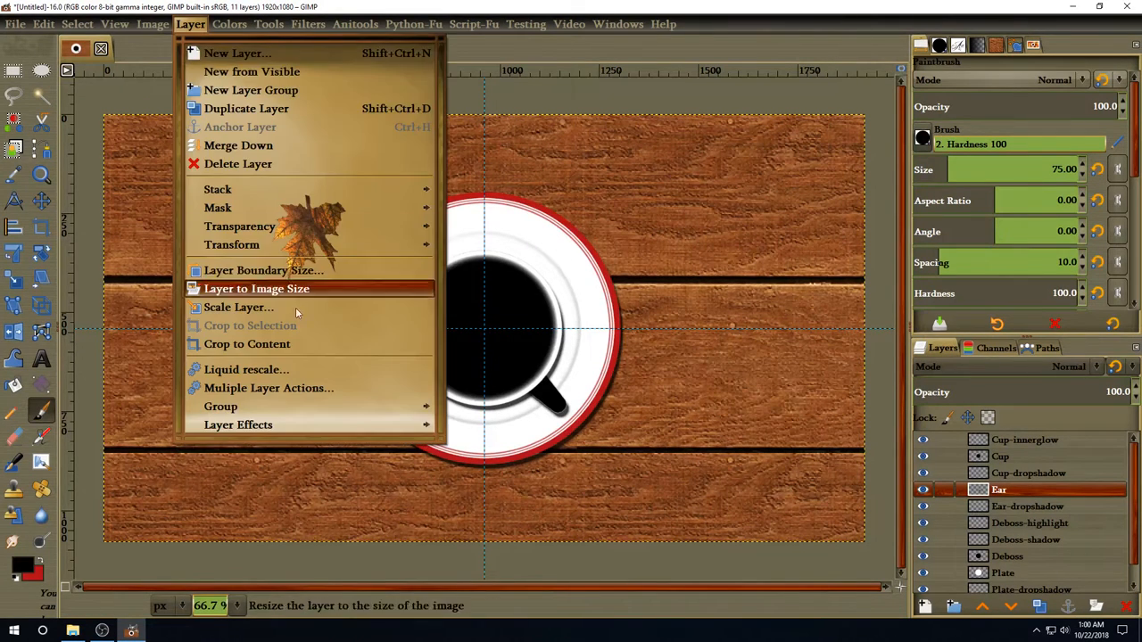
mouse_move(325, 425)
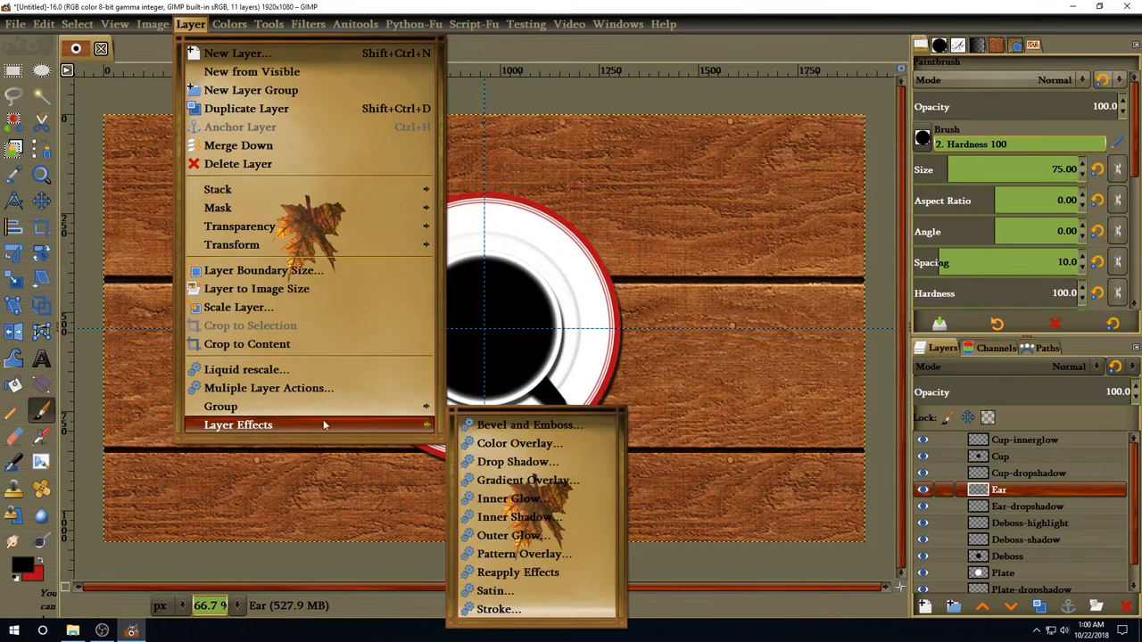
left_click(527, 480)
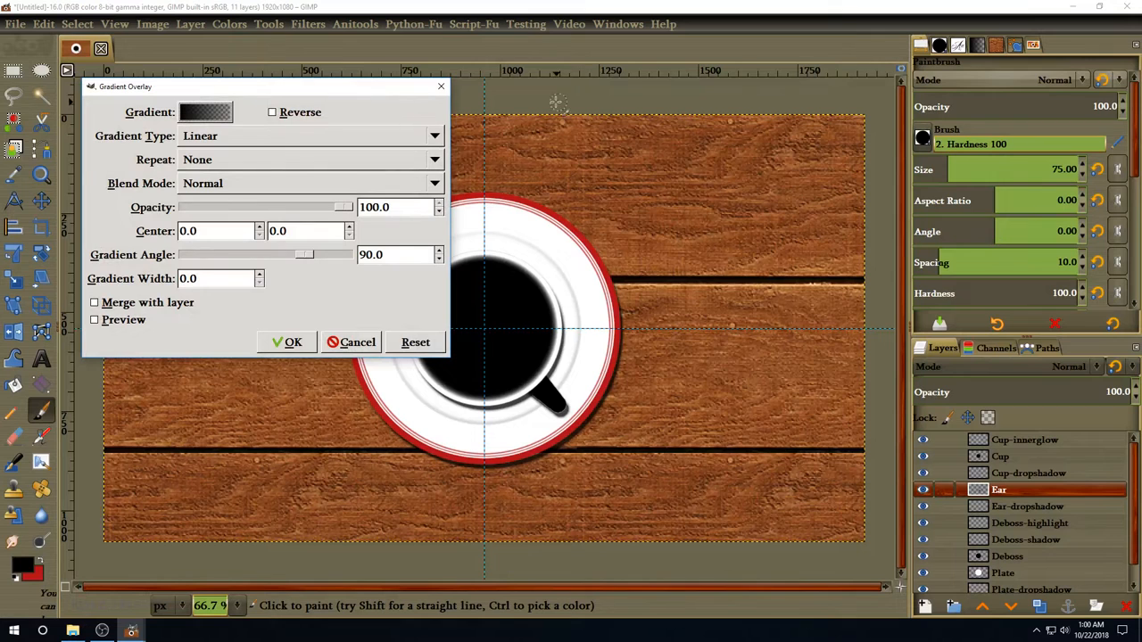
left_click_drag(372, 91, 854, 31)
left_click(700, 56)
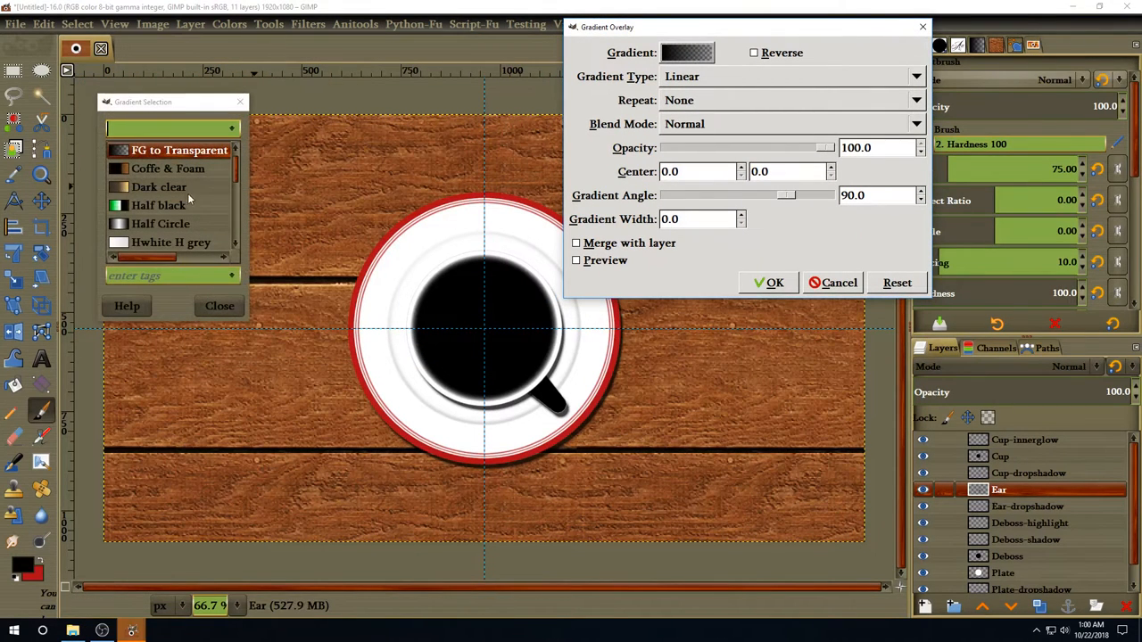
scroll(184, 180, "down", 1)
scroll(195, 185, "down", 3)
scroll(192, 187, "up", 1)
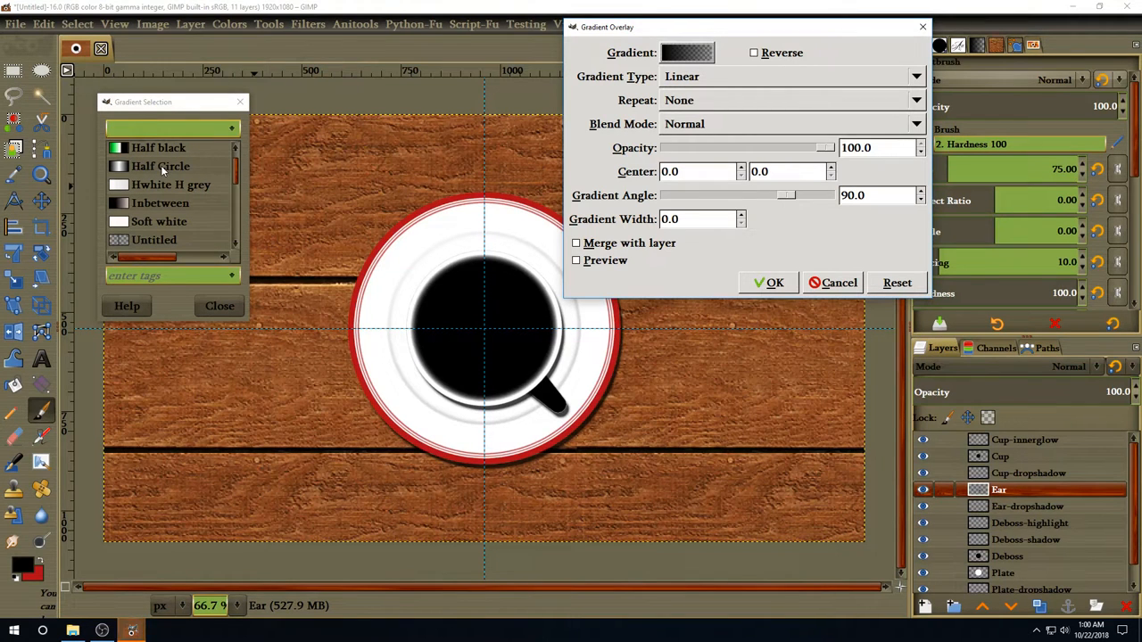
left_click(160, 165)
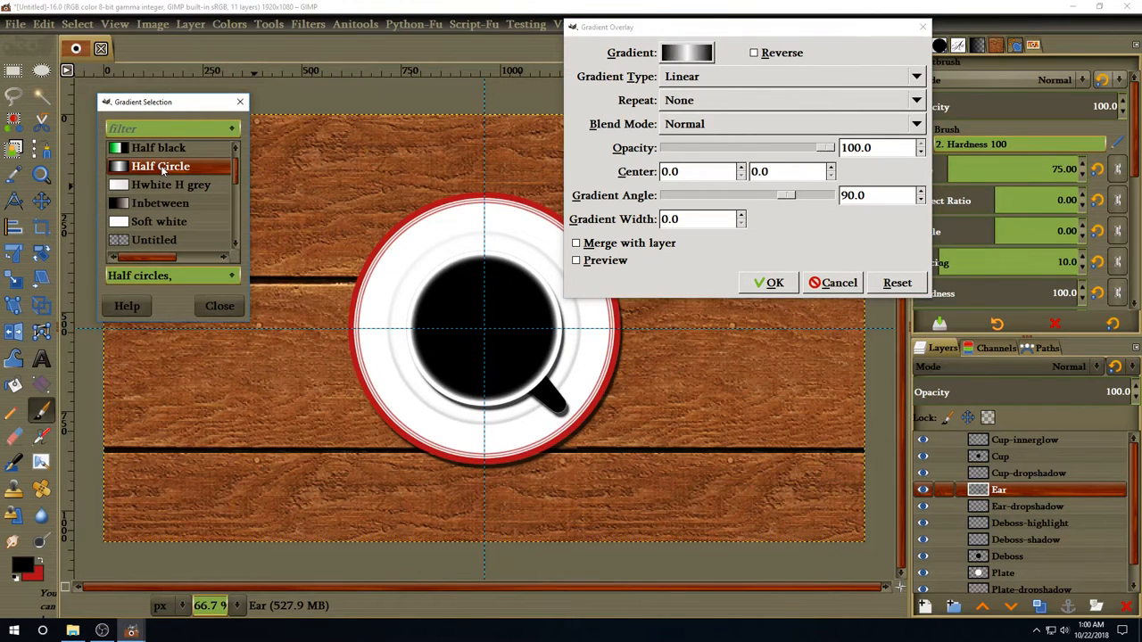
left_click(219, 306)
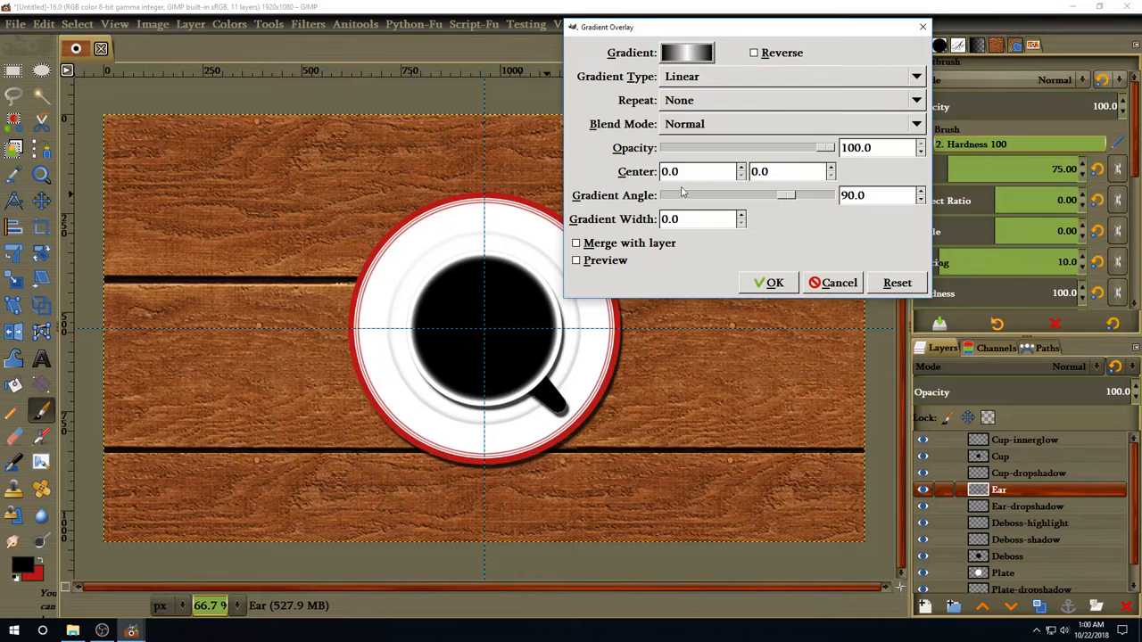
Apply the Ear layer's gradient overlay with center 1150, 700, angle 130 and width 600, merged with the layer.
left_click_drag(682, 172, 649, 166)
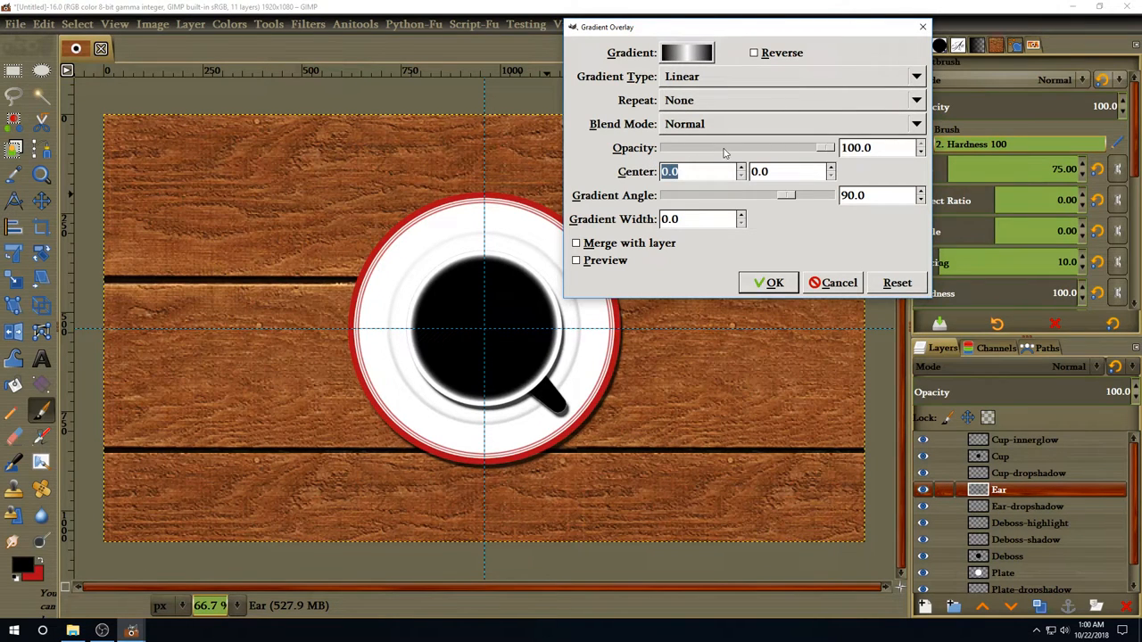
type("1150")
key("Tab")
type("7")
double_click(882, 194)
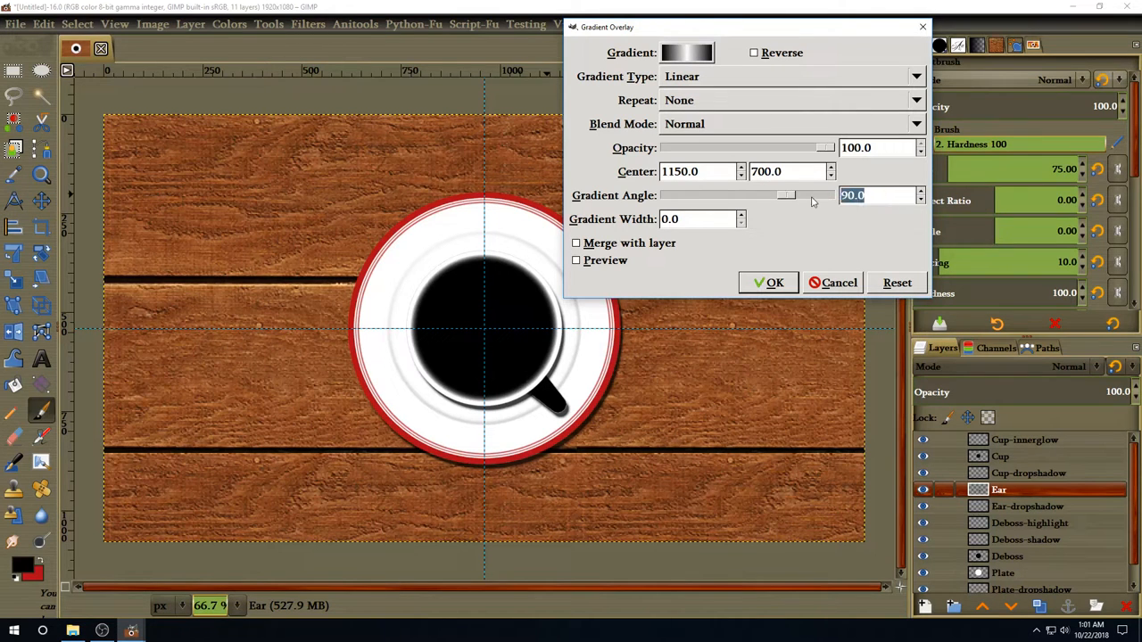
type("130")
double_click(703, 219)
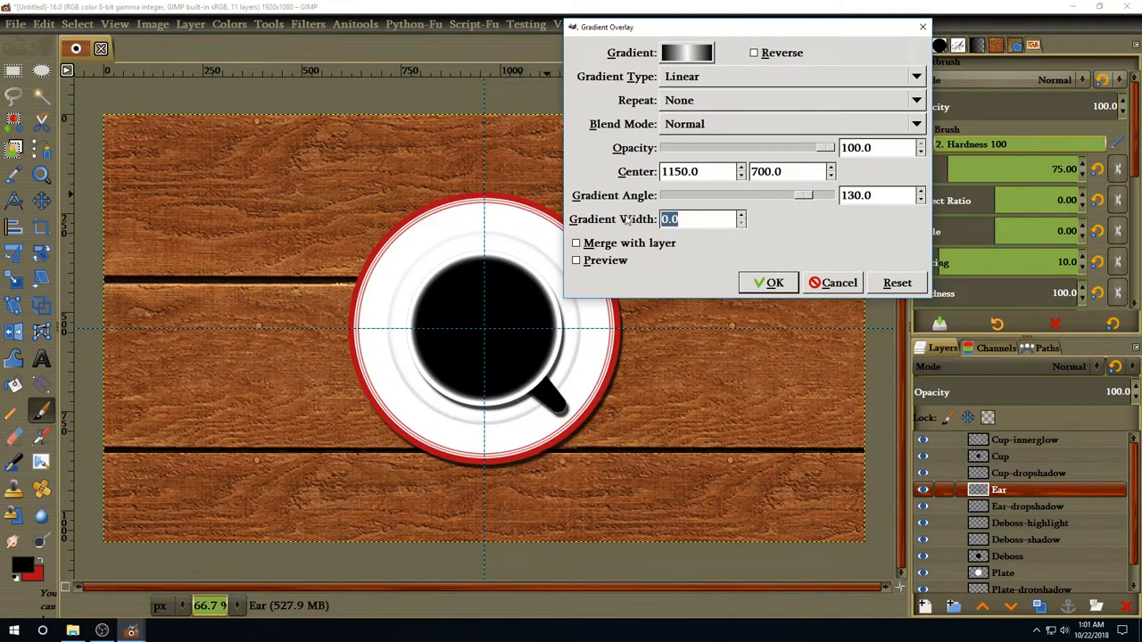
type("600")
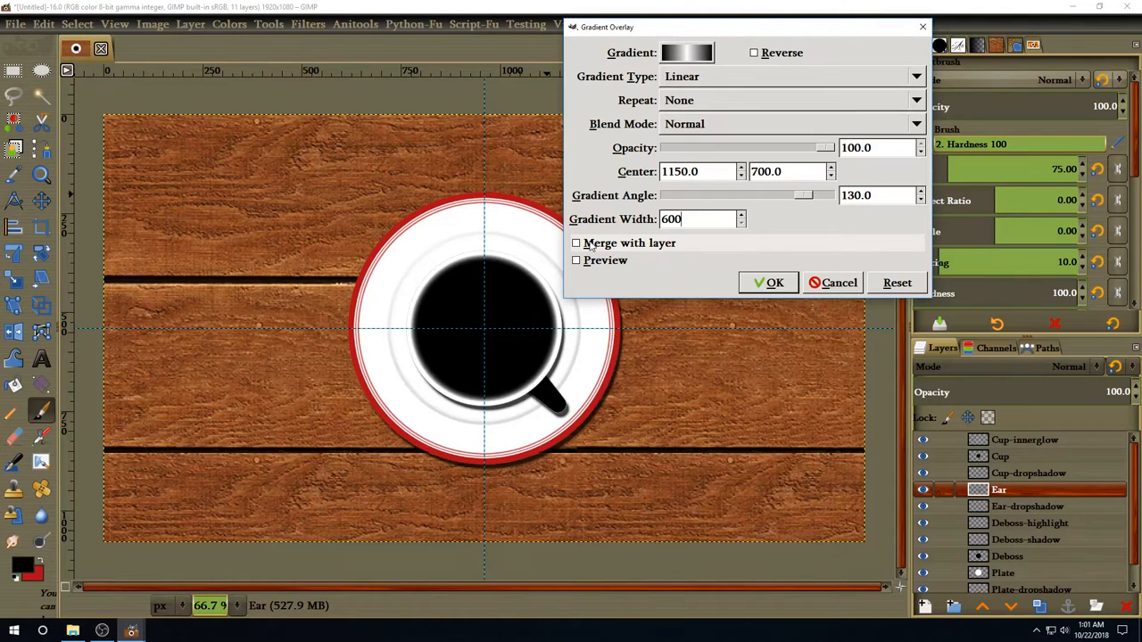
left_click(694, 248)
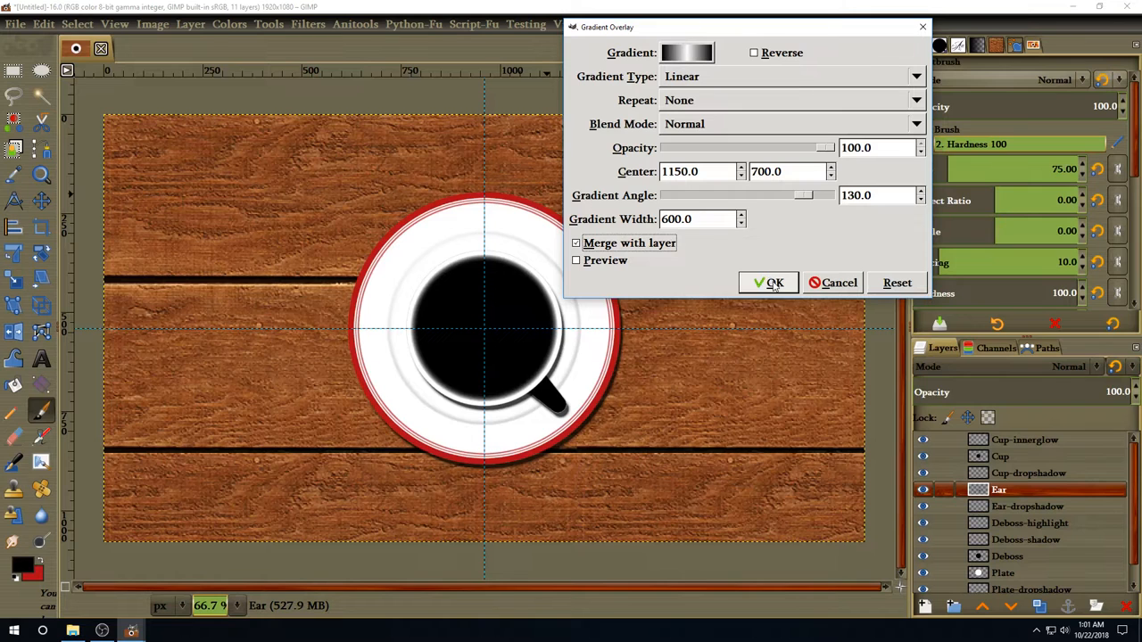
left_click(773, 283)
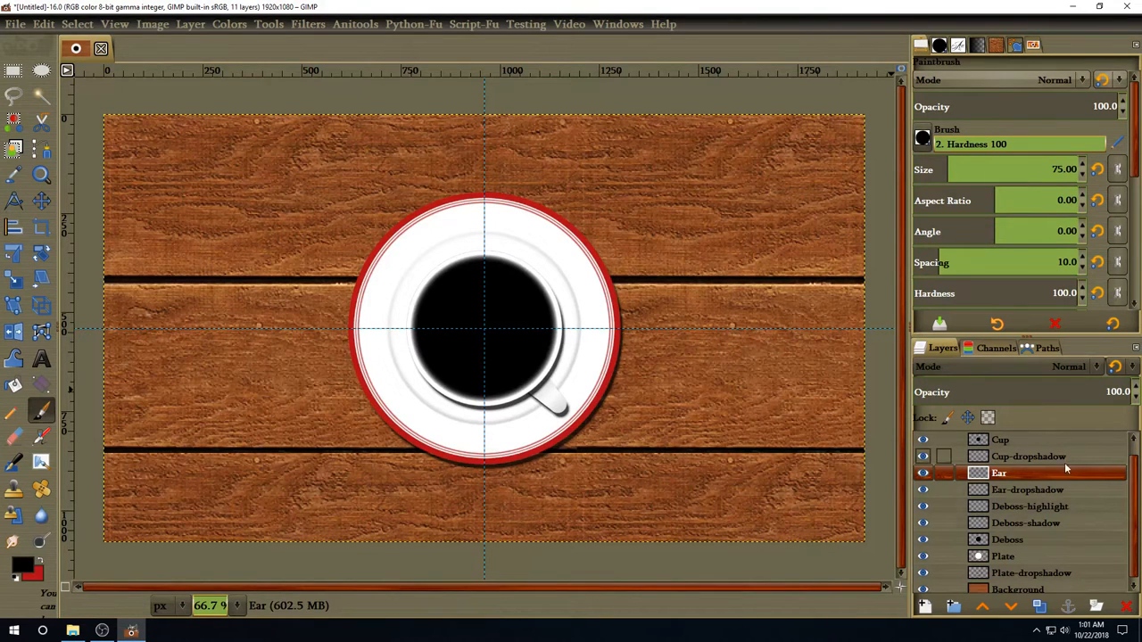
Create a transparent layer named Foam directly above the Cup layer.
scroll(1064, 462, "up", 1)
left_click(1028, 456)
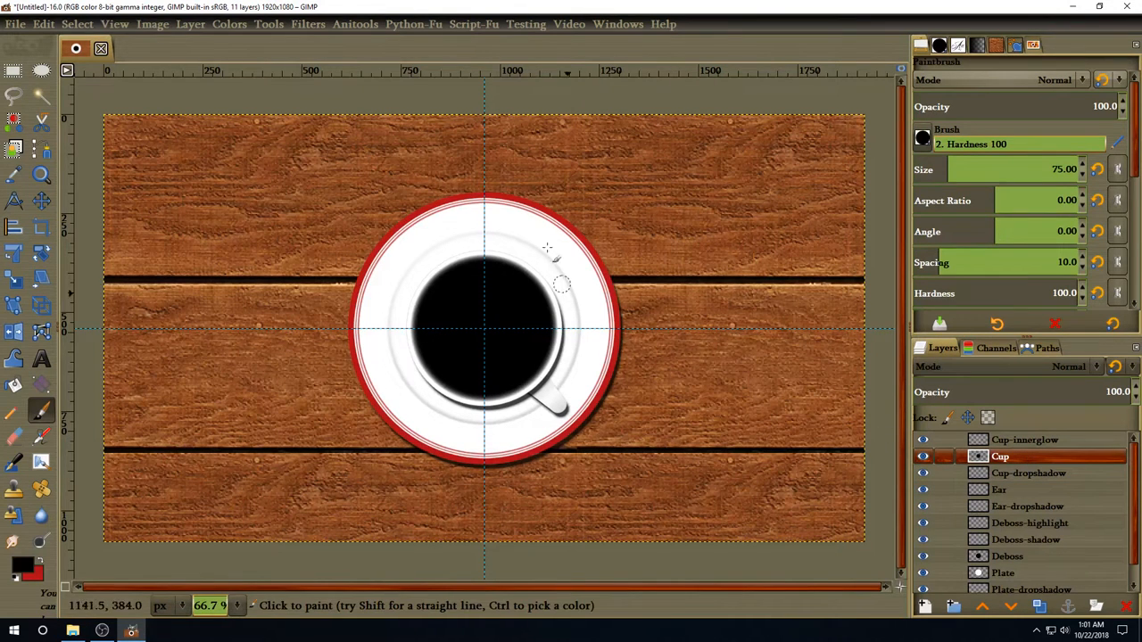
left_click(924, 607)
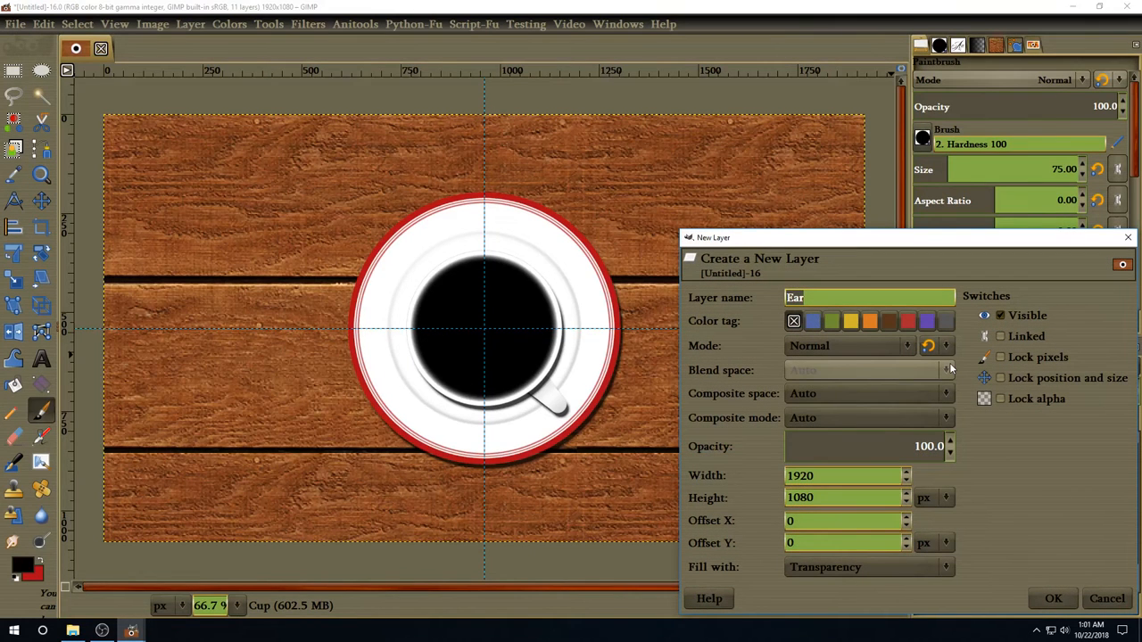
type("Foam")
key("Return")
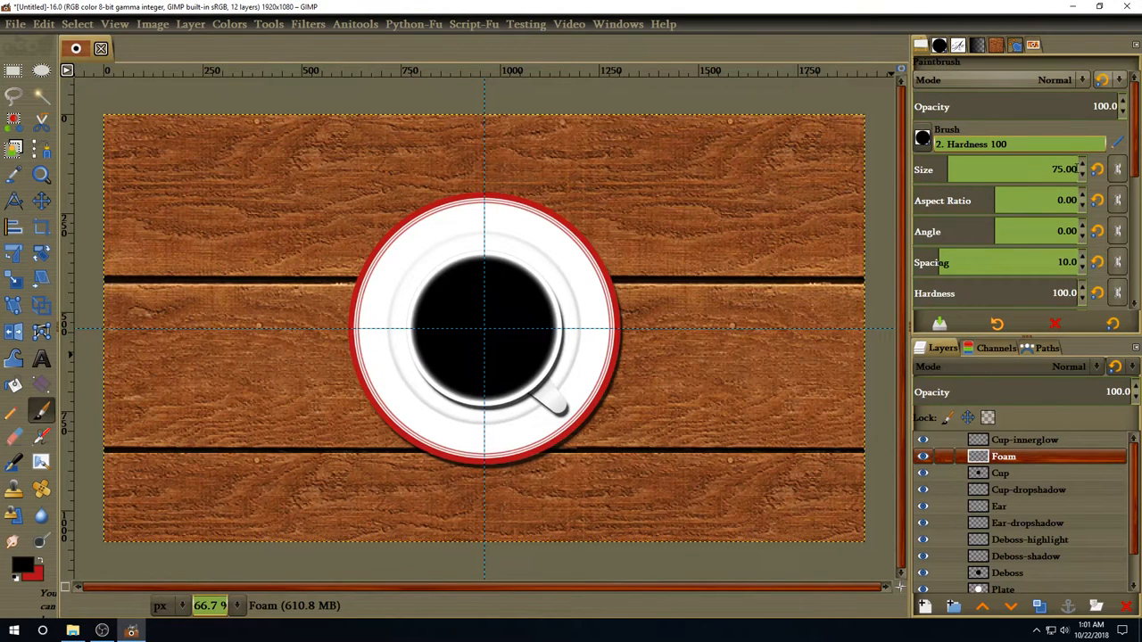
Set the paintbrush size to 360 and switch its dynamics to Pressure Opacity.
left_click(1047, 170)
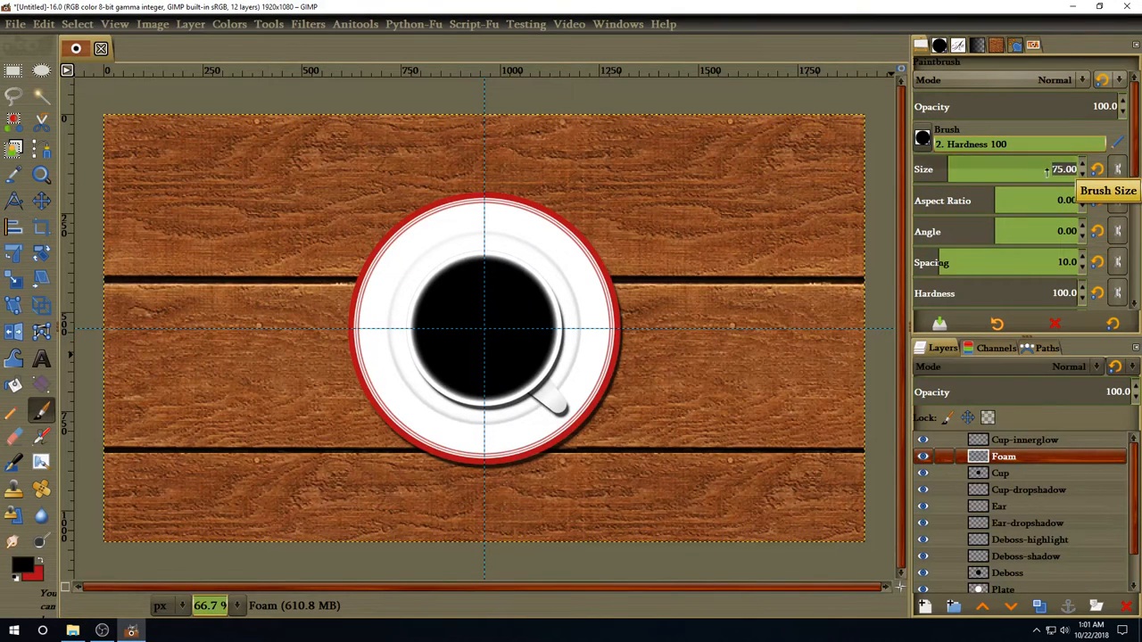
type("360")
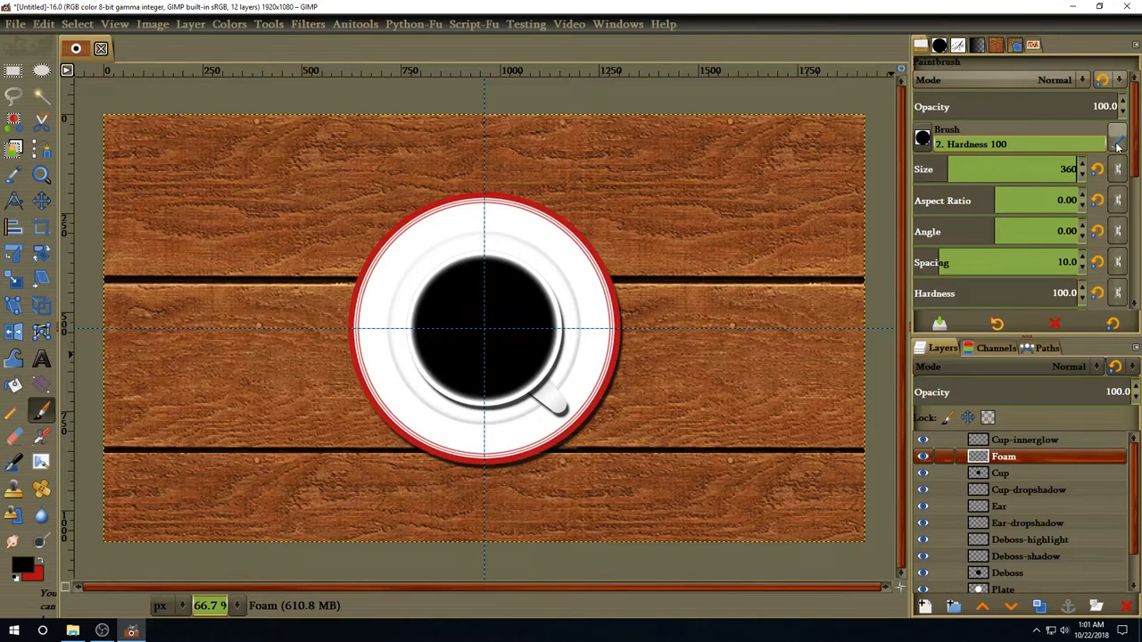
key("Return")
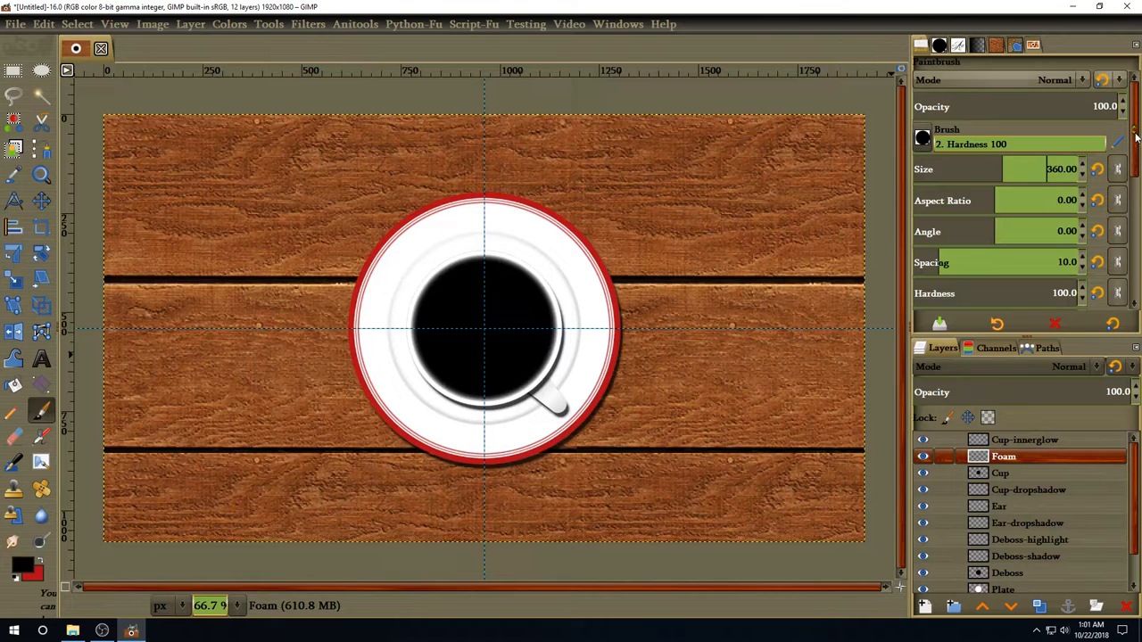
scroll(1136, 134, "down", 10)
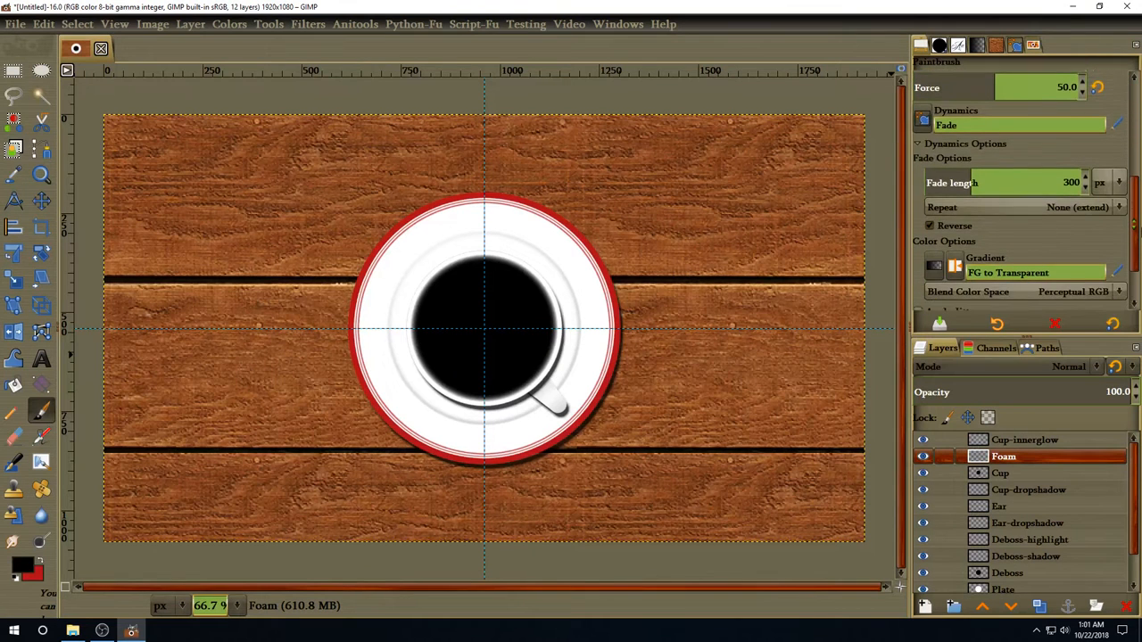
left_click(924, 115)
left_click_drag(1014, 142, 1016, 246)
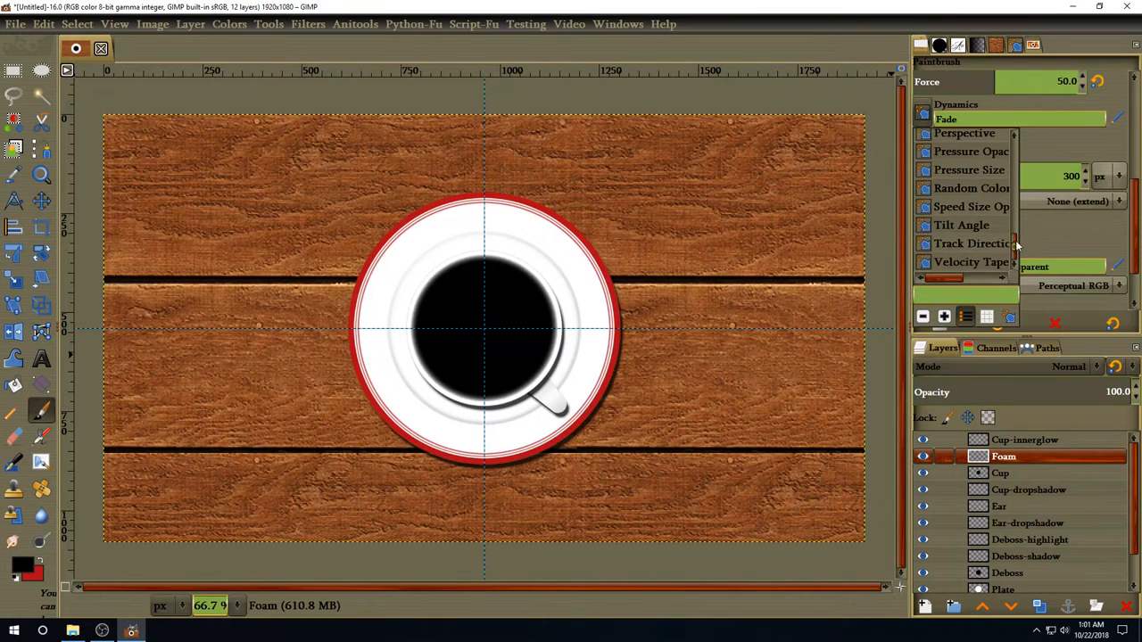
left_click(978, 152)
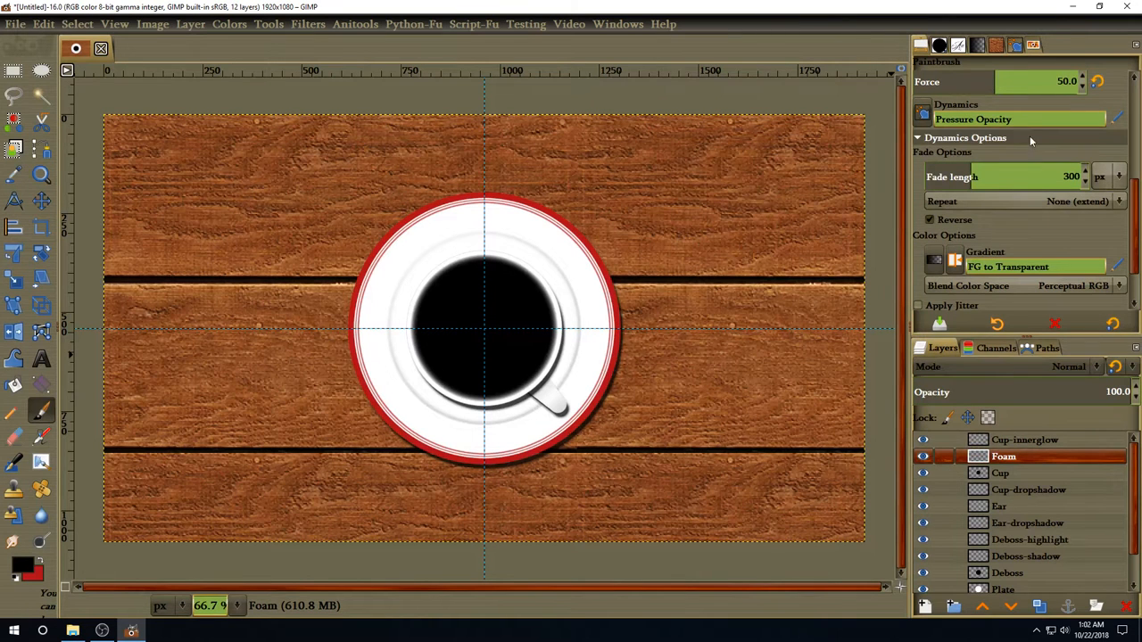
scroll(1136, 183, "up", 5)
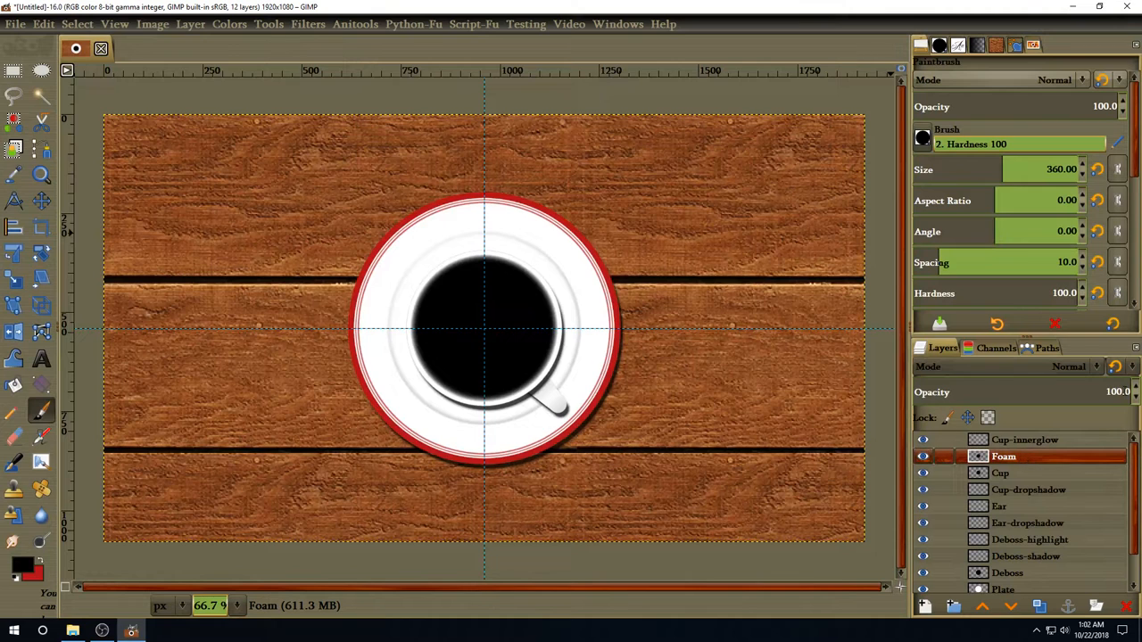
Lower the Foam layer's opacity to 0.
left_click_drag(1126, 385, 997, 385)
left_click_drag(908, 386, 906, 381)
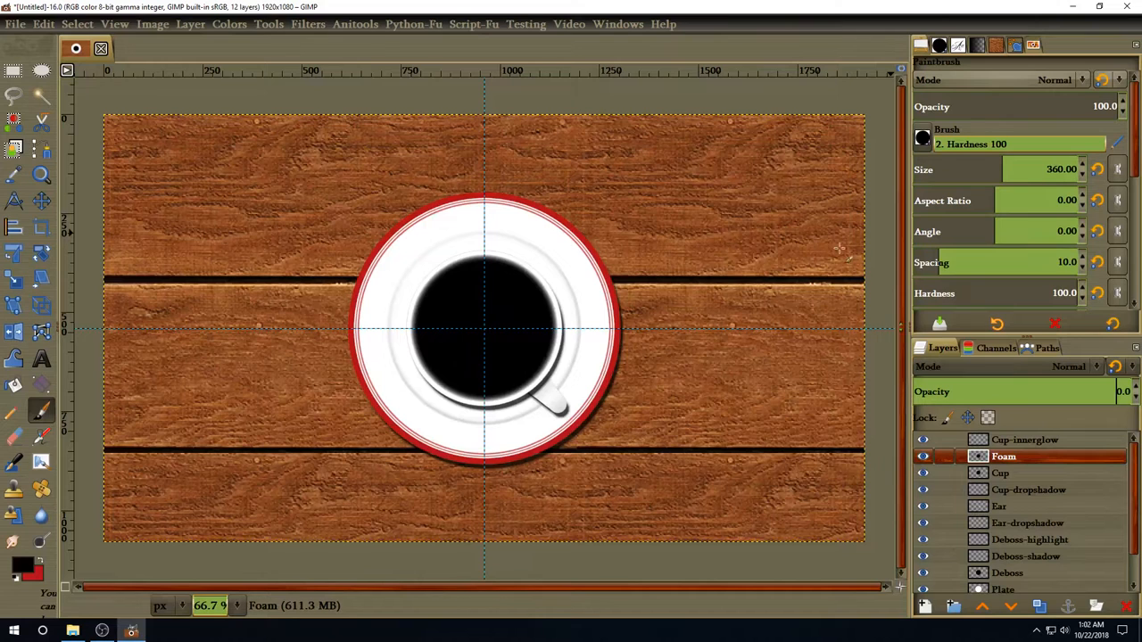
Start a Gradient Overlay on the Foam layer with the Coffe & Foam gradient and the Radial gradient type.
left_click(190, 27)
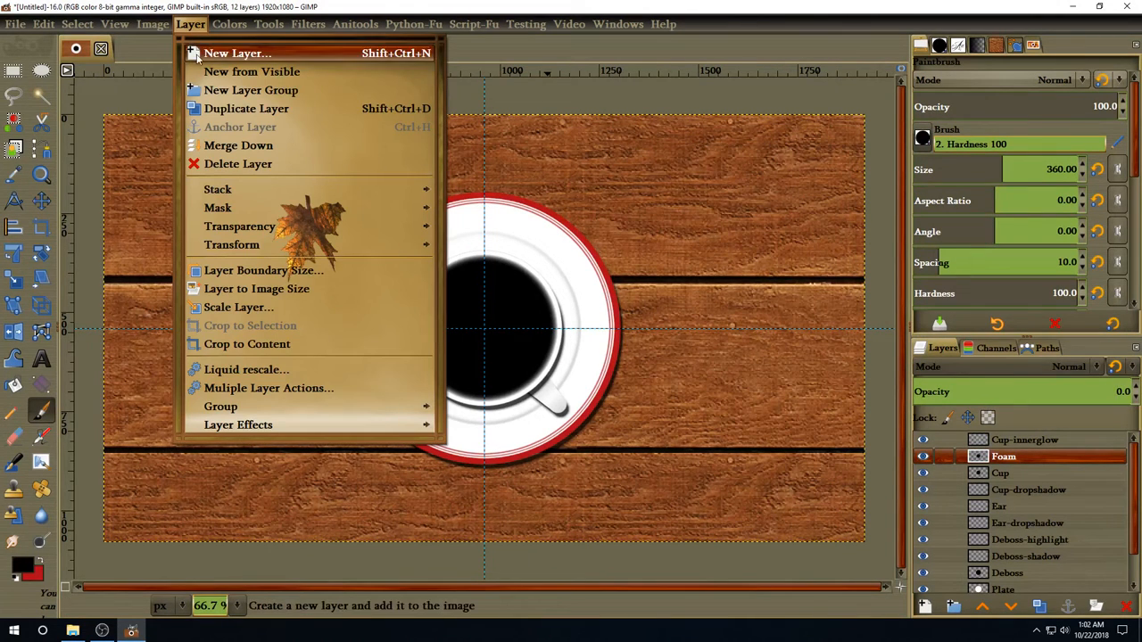
mouse_move(265, 427)
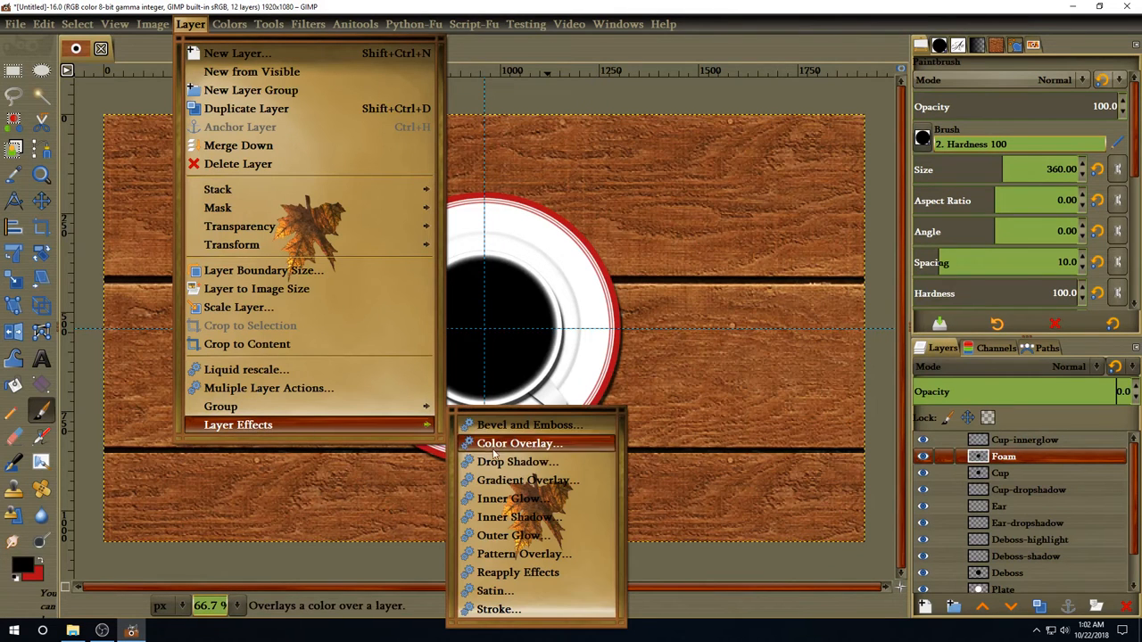
left_click(544, 483)
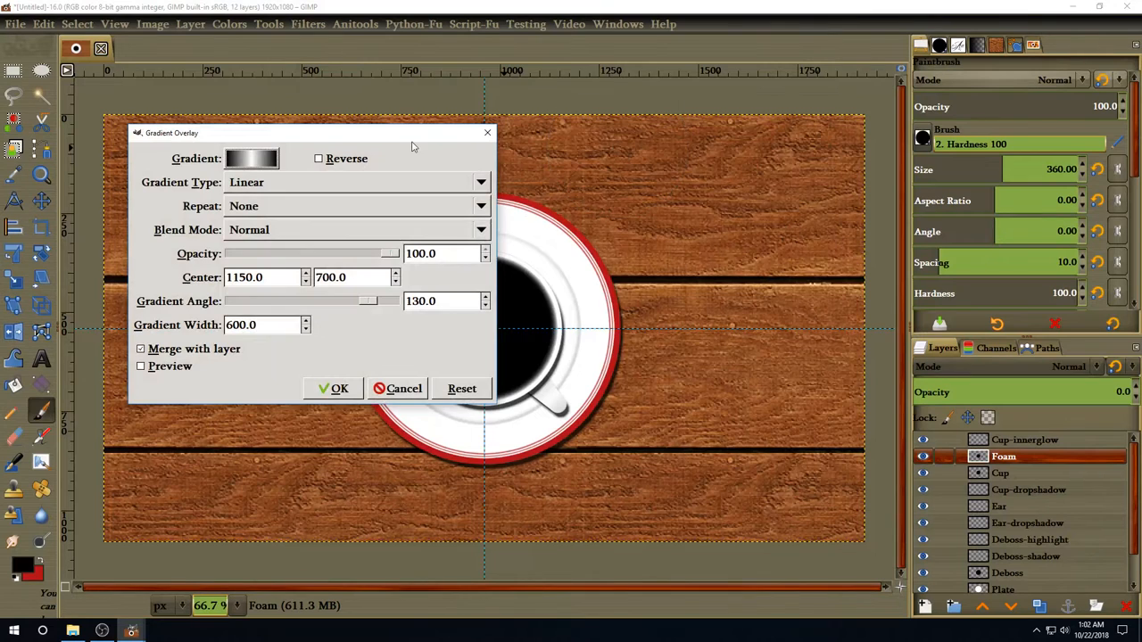
left_click_drag(411, 131, 976, 28)
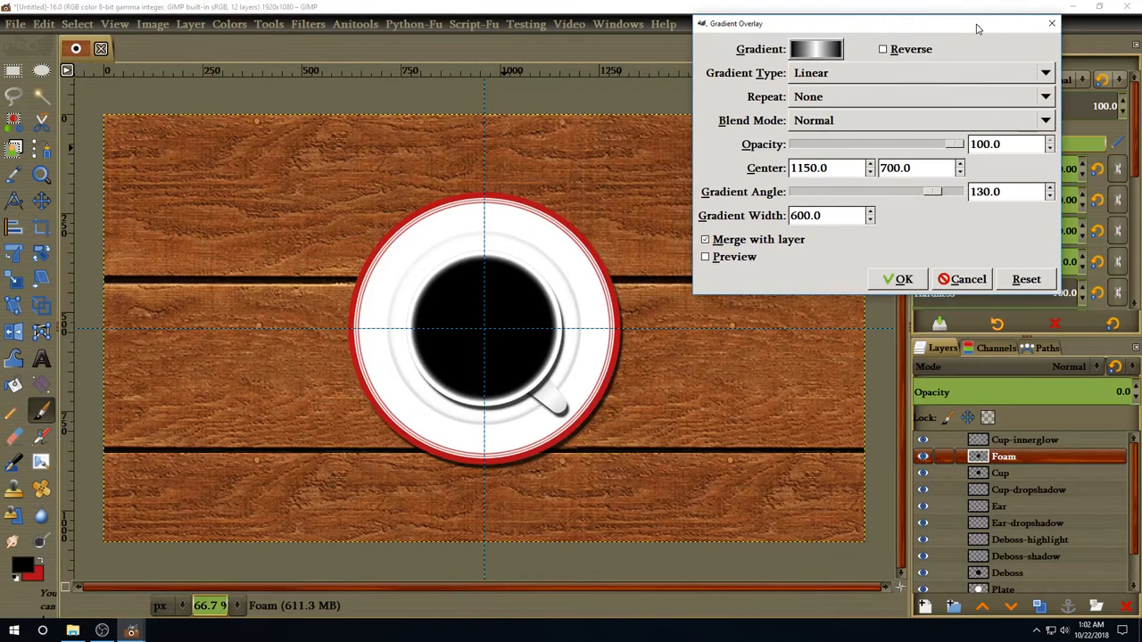
left_click(816, 52)
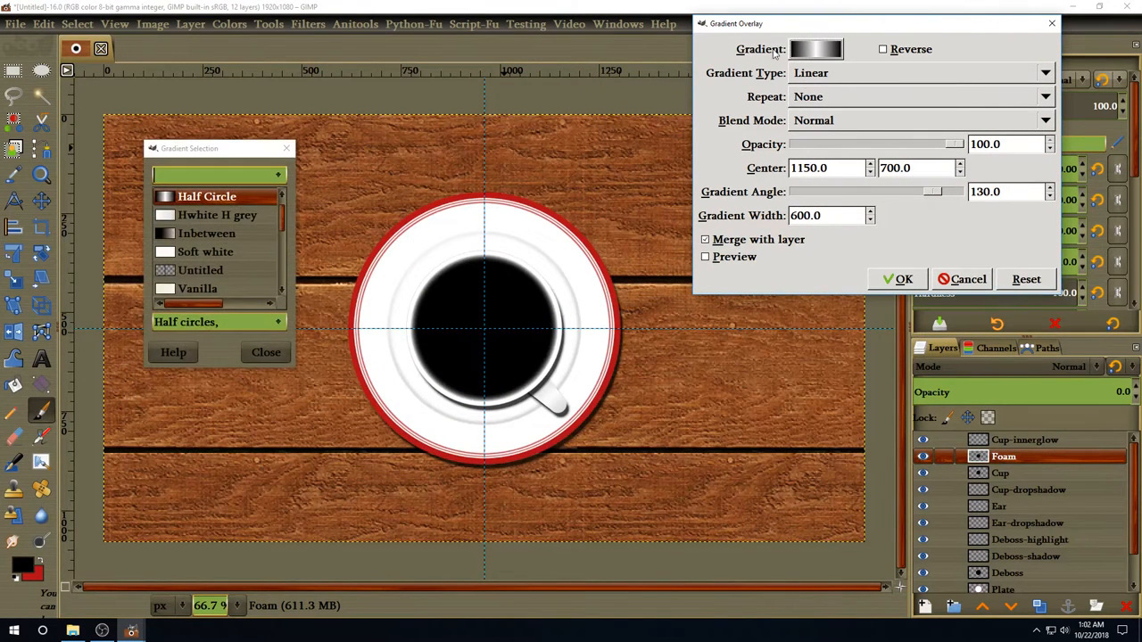
left_click_drag(247, 154, 604, 29)
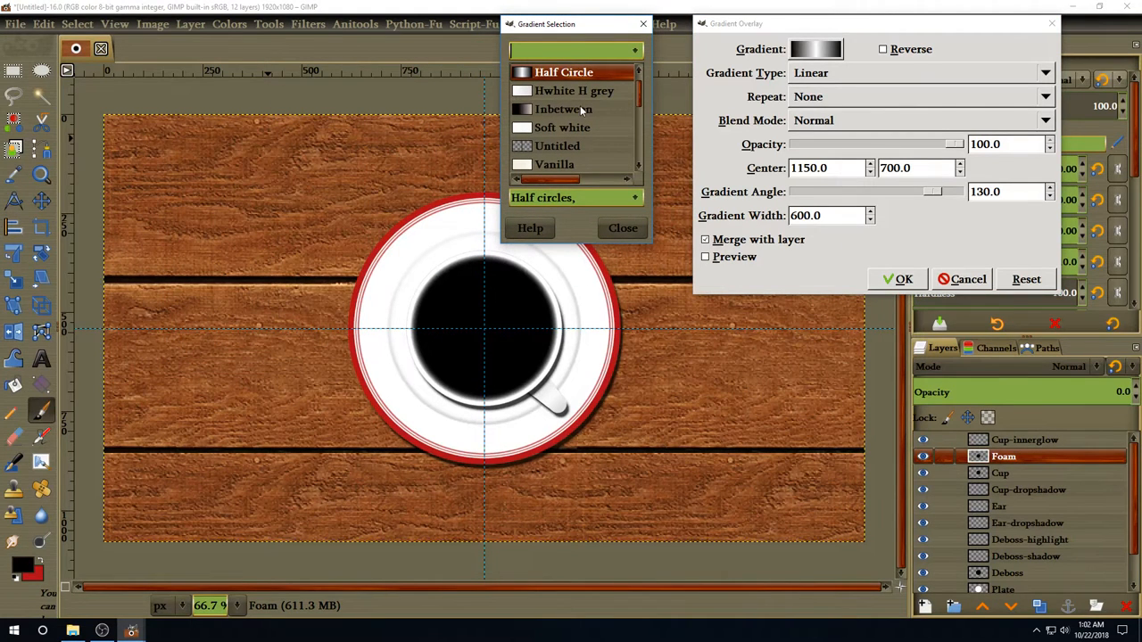
scroll(580, 106, "up", 3)
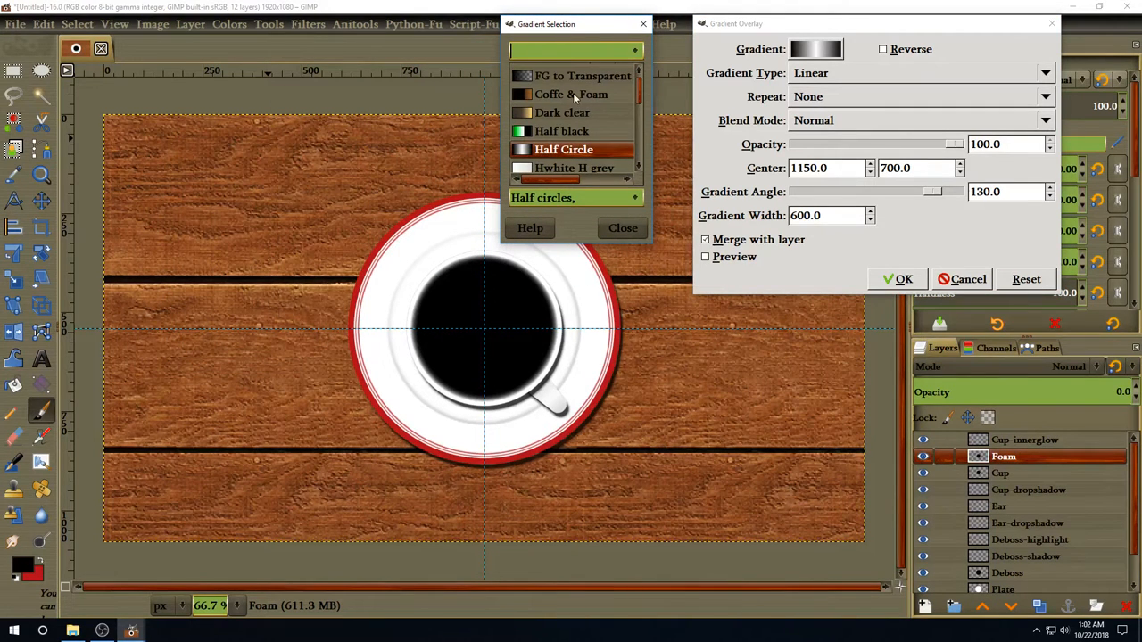
left_click(569, 94)
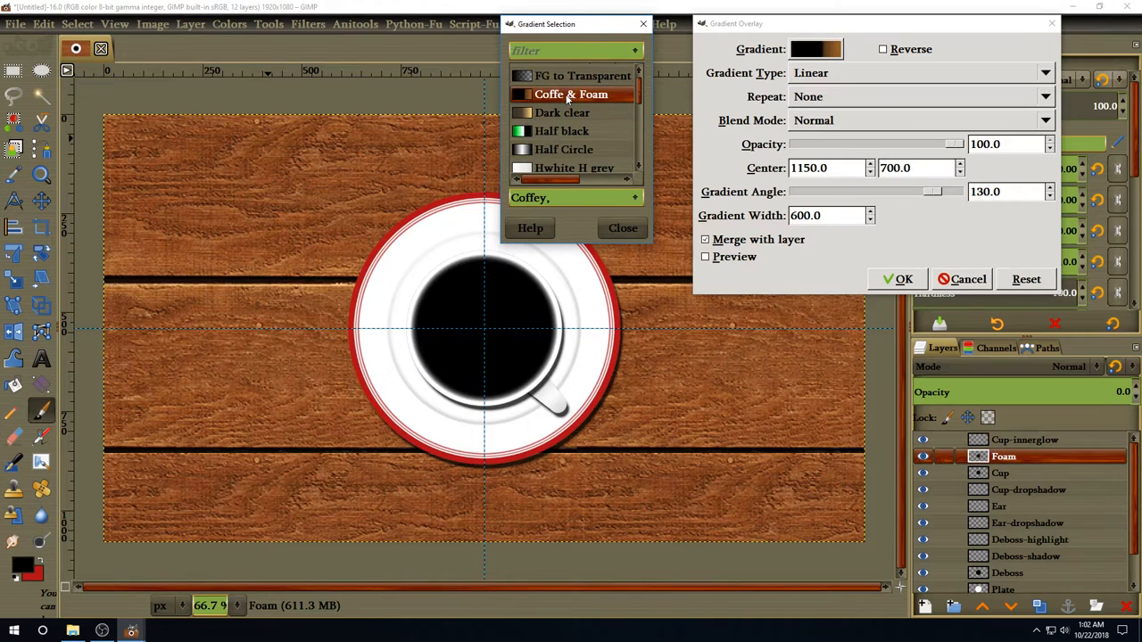
left_click(620, 228)
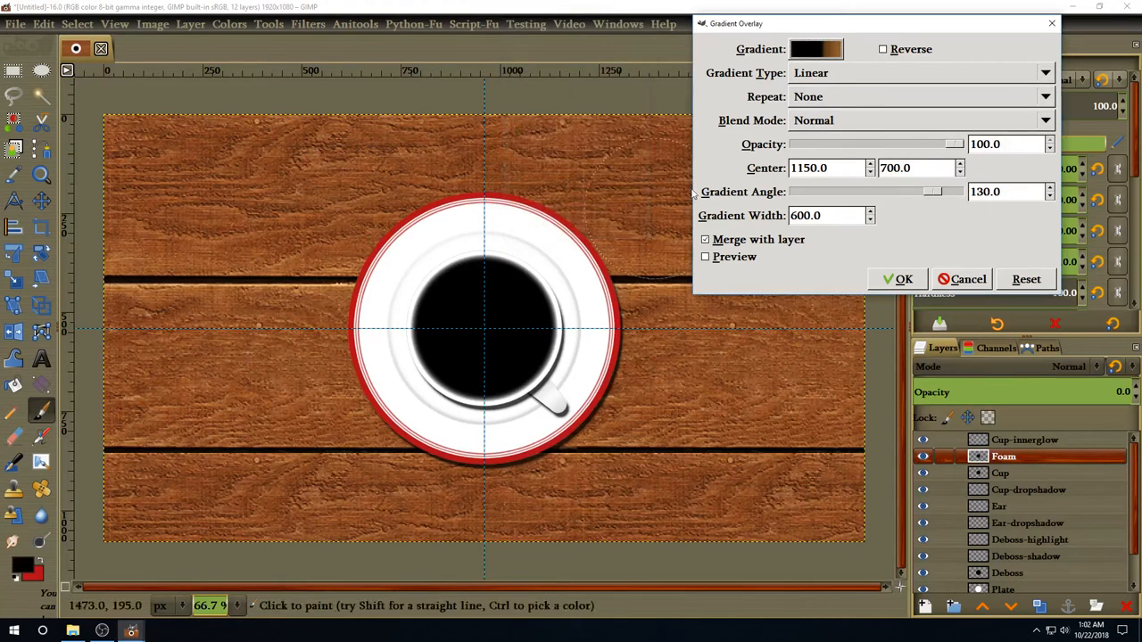
left_click(826, 81)
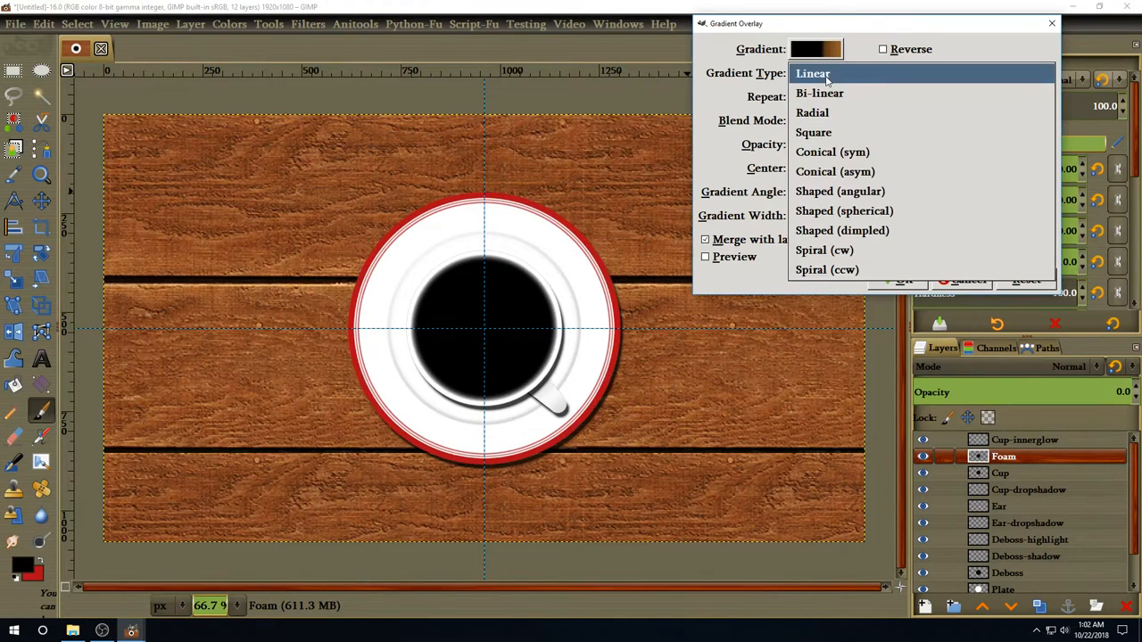
key("Escape")
left_click(826, 115)
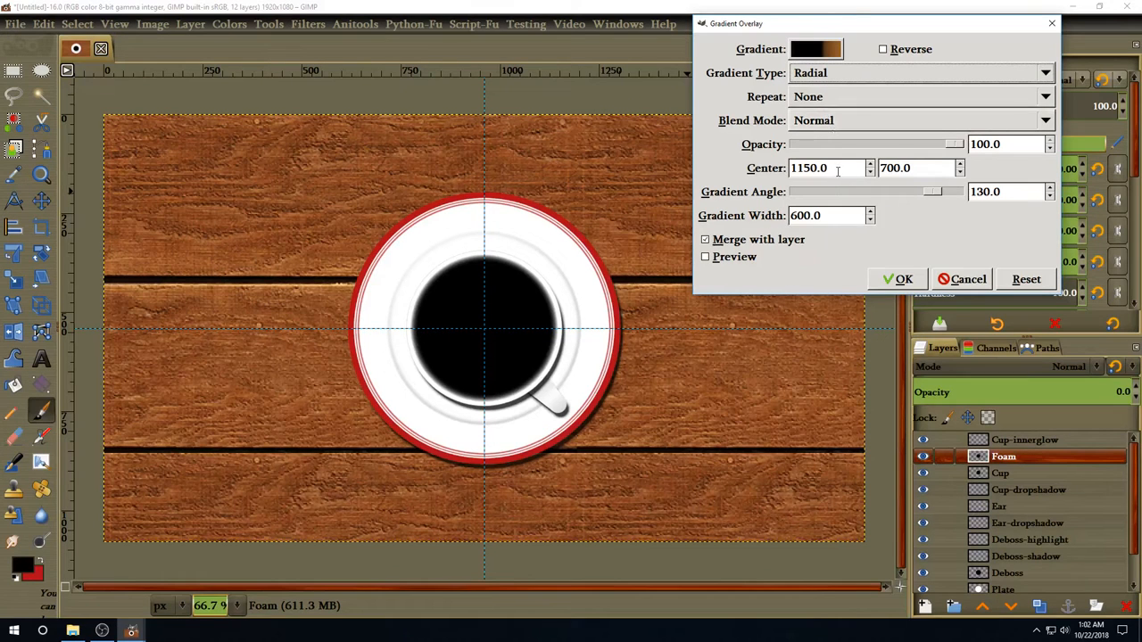
Set the gradient overlay's center to 960, 540.
left_click_drag(835, 171, 760, 172)
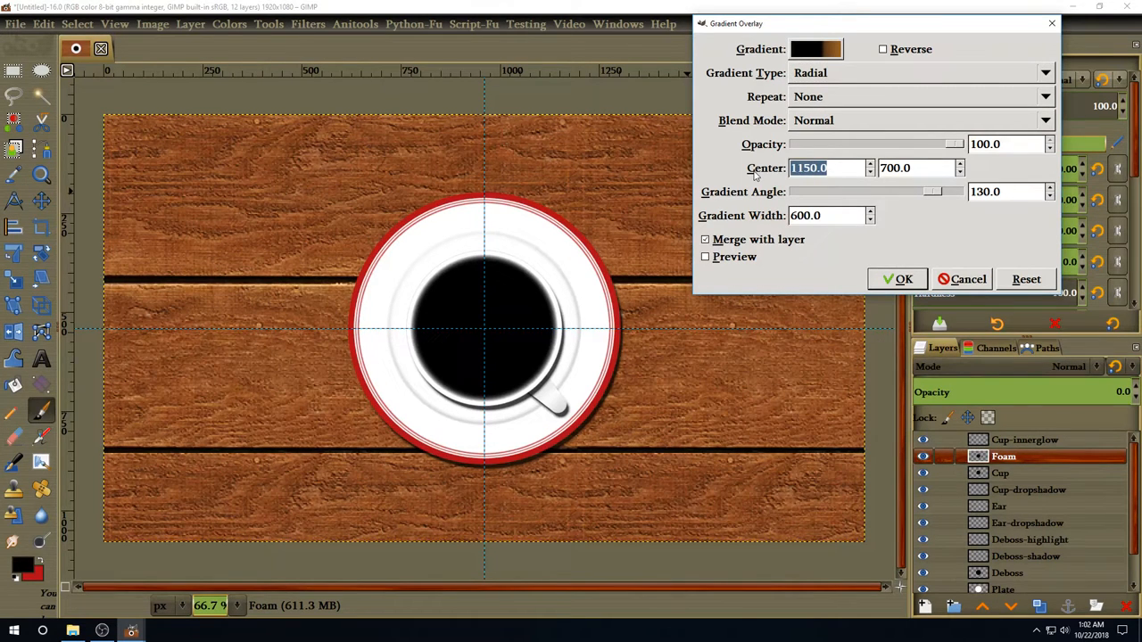
type("960")
key("Tab")
type("540")
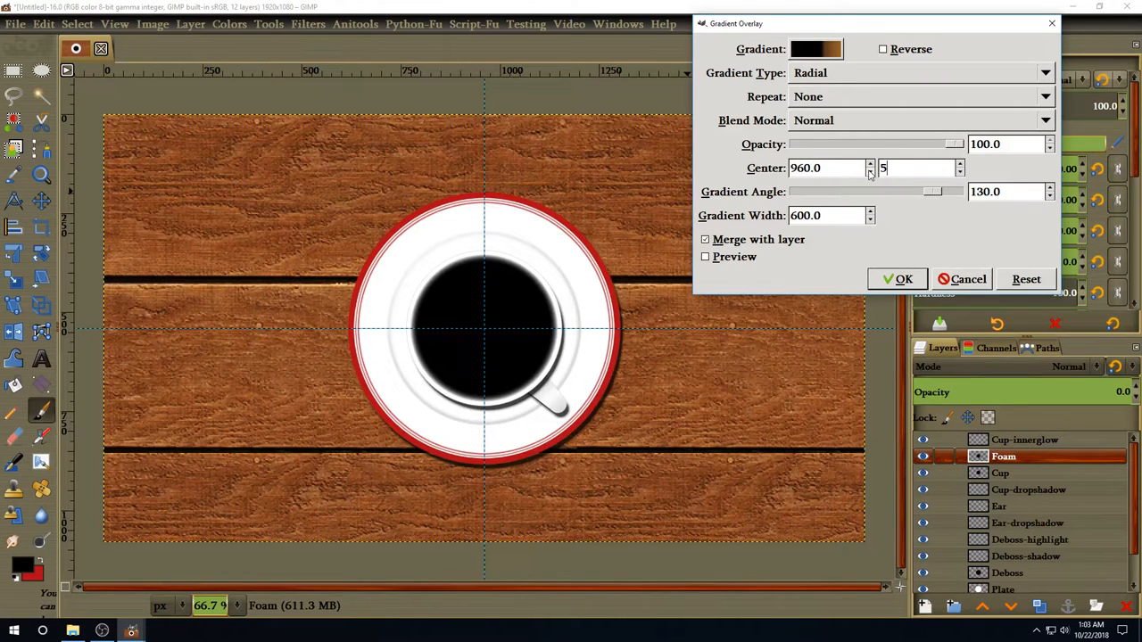
Set the gradient angle to 90 and the width to 500, and apply the overlay without merging it with the layer.
double_click(1001, 192)
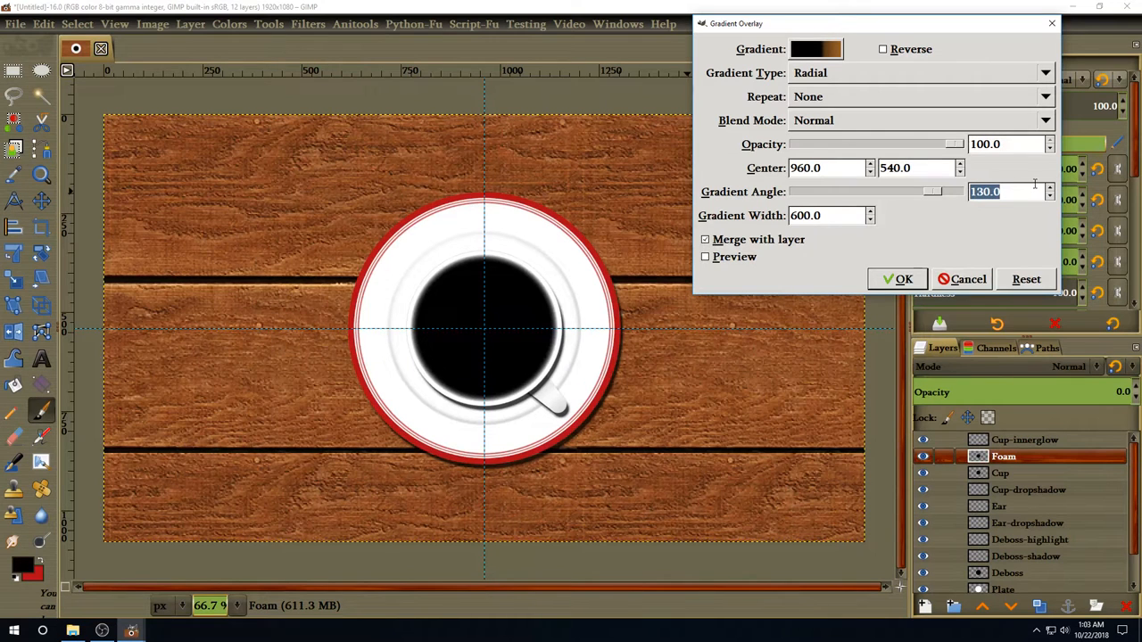
type("90")
key("Tab")
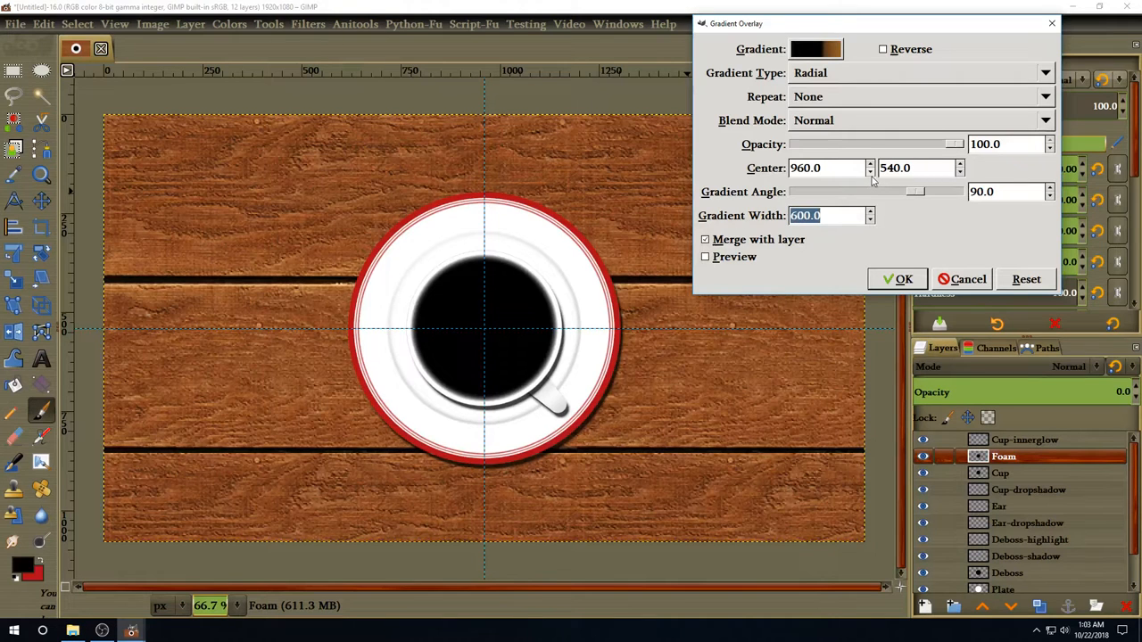
type("500")
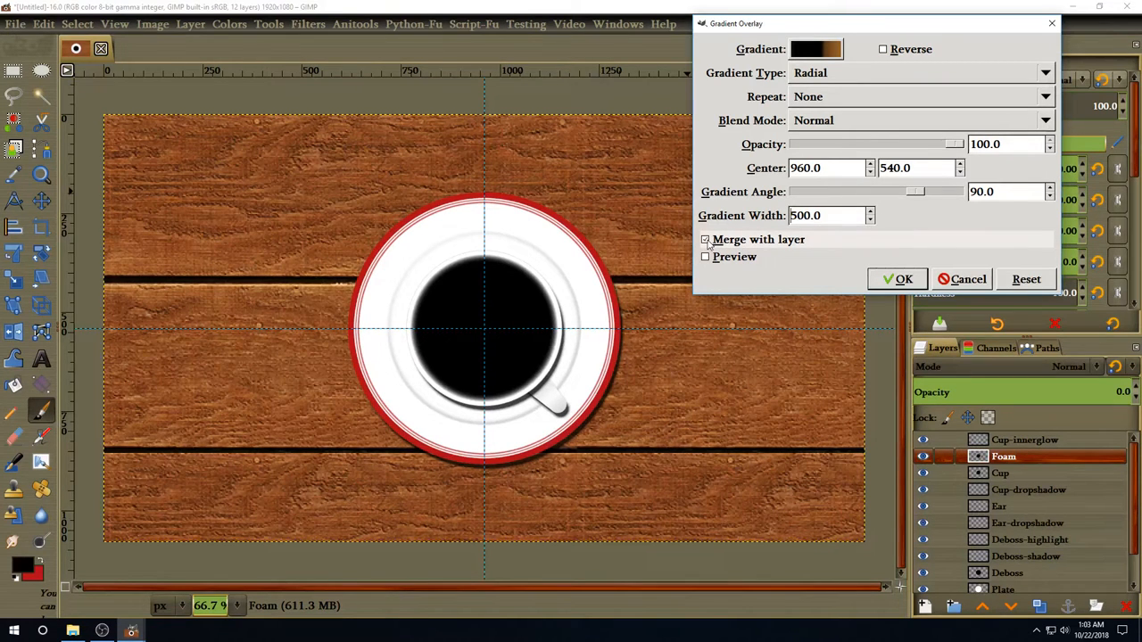
left_click(706, 240)
left_click(888, 285)
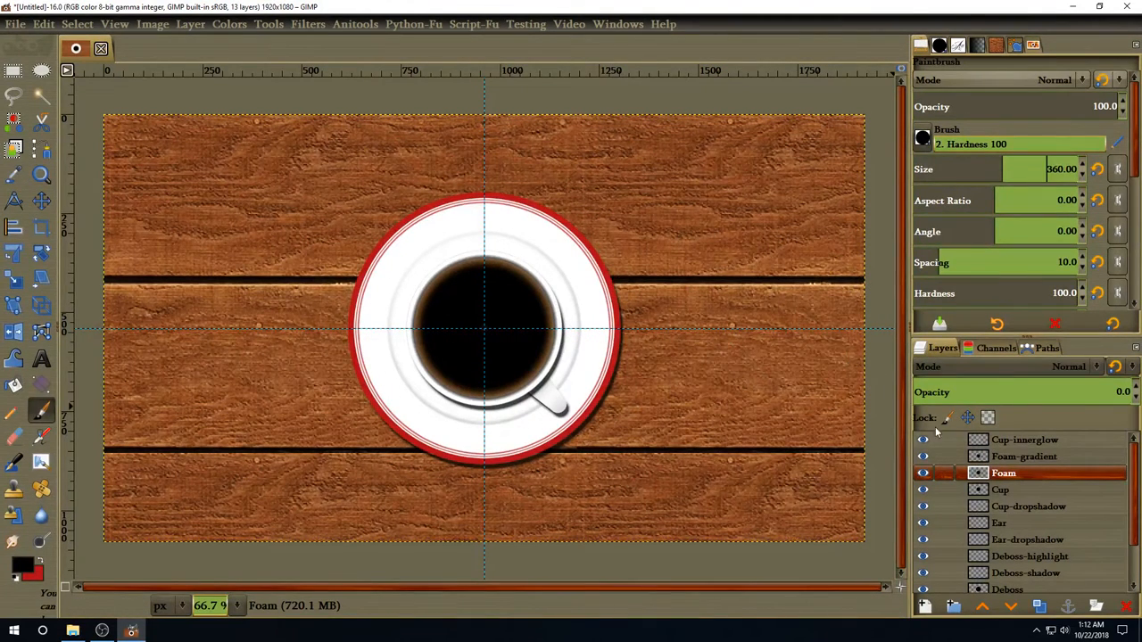
Create a new transparent 1920 × 1080 layer directly above the Foam-gradient layer.
left_click(1016, 456)
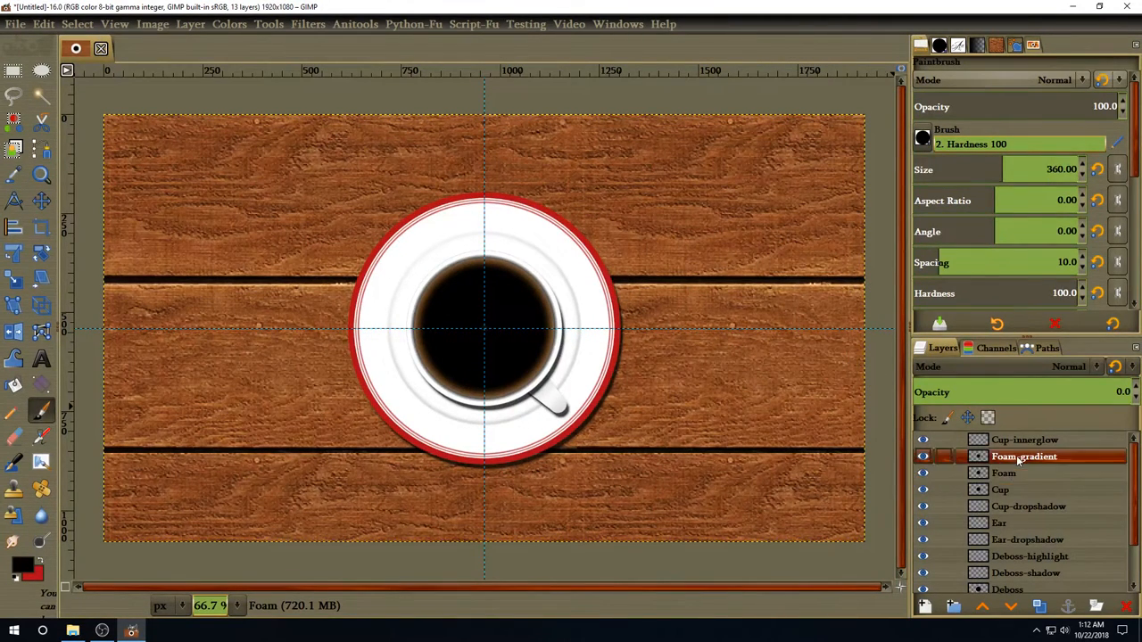
left_click(925, 607)
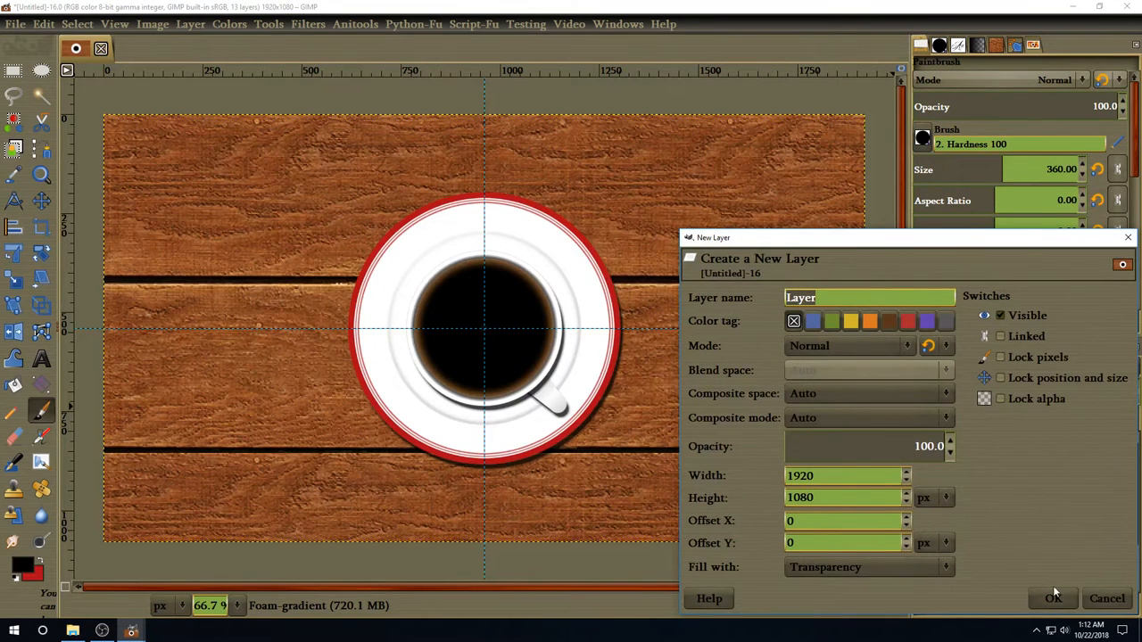
left_click(1053, 595)
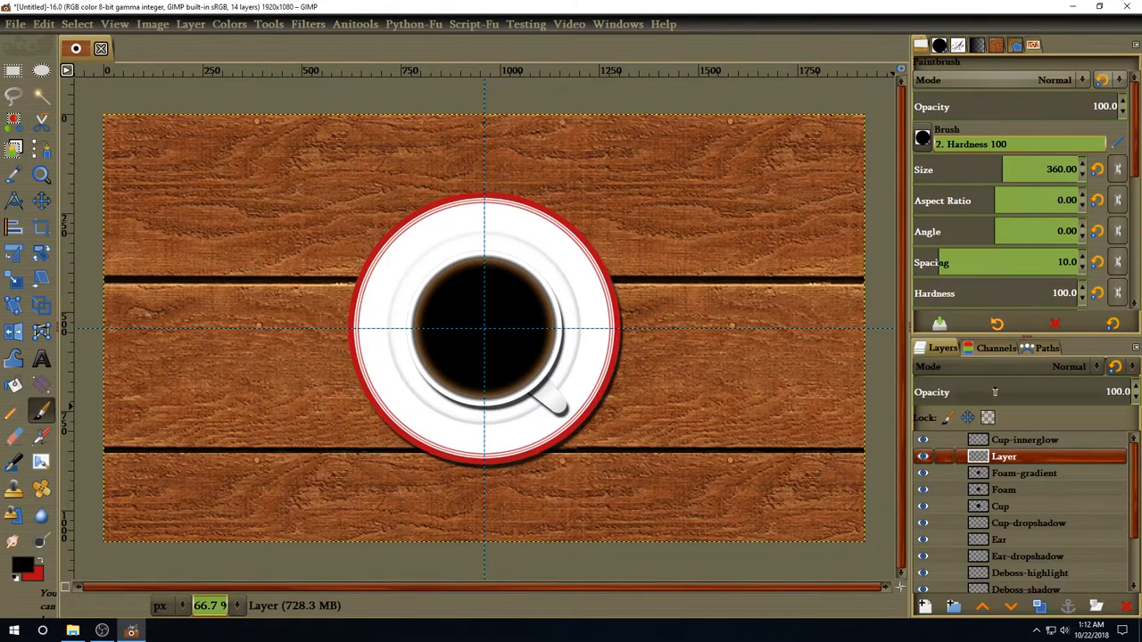
Set the foreground color to dark brown 442b16.
left_click(25, 565)
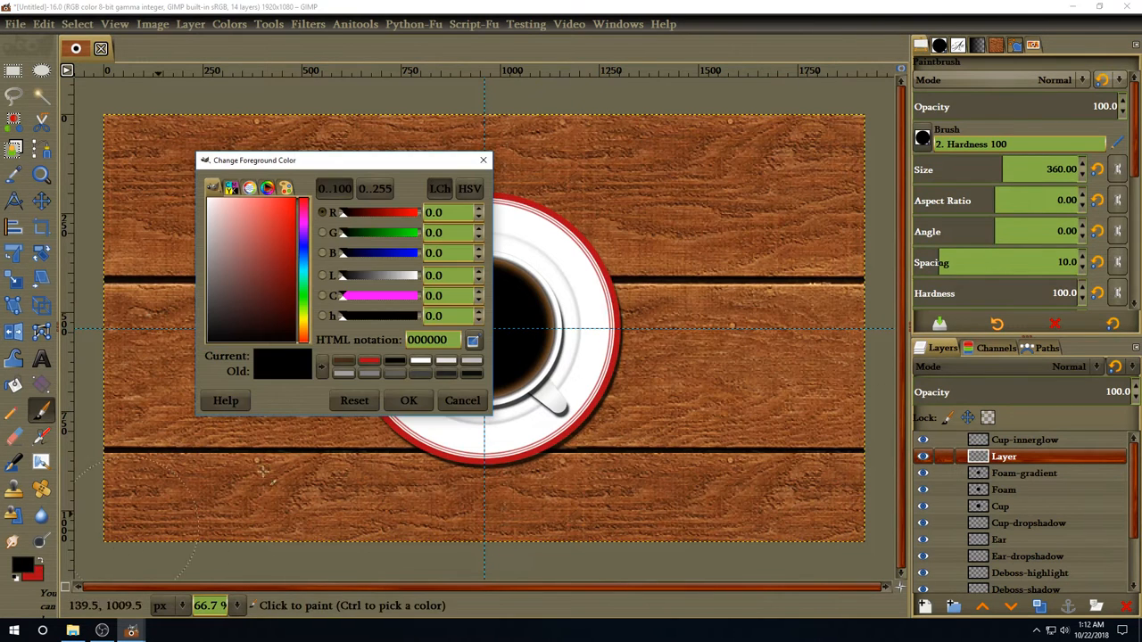
left_click_drag(446, 340, 390, 346)
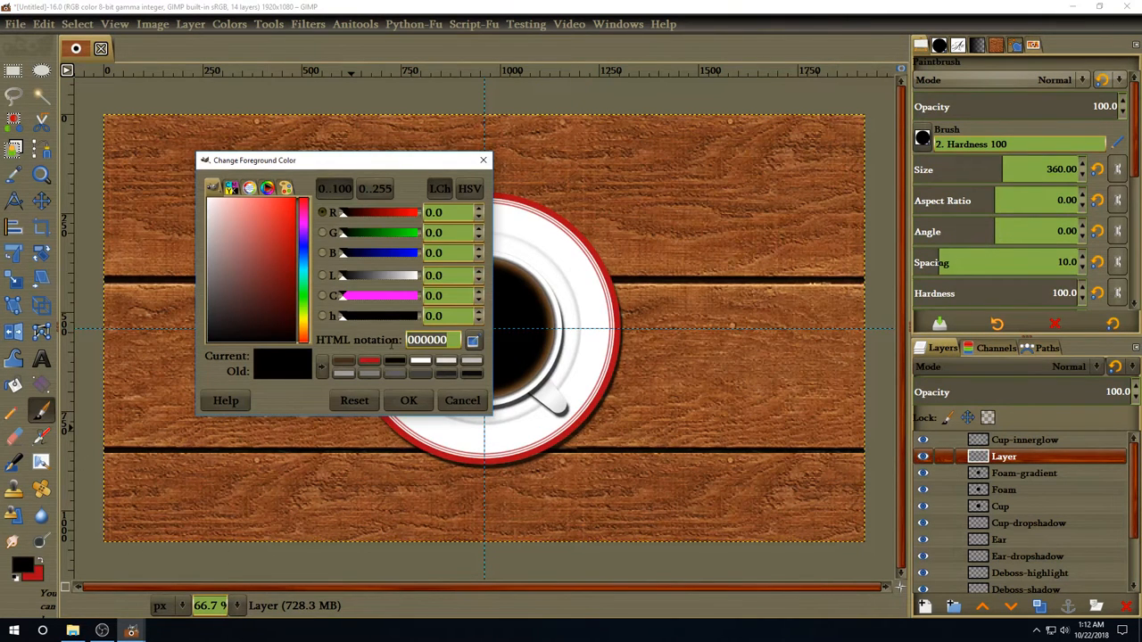
type("442b16")
key("Return")
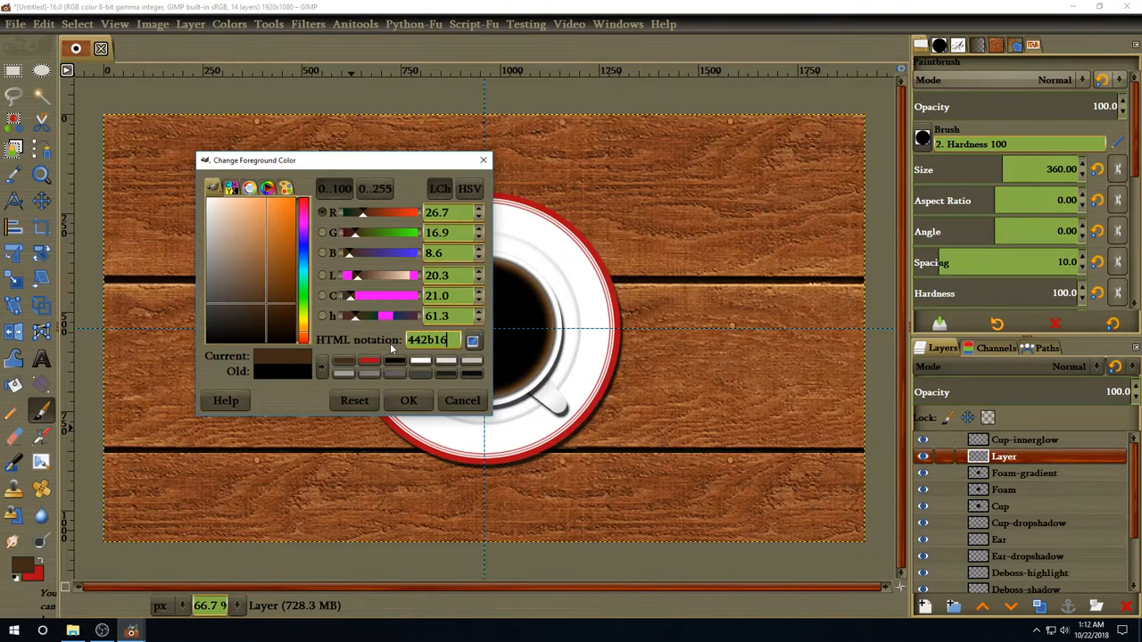
left_click(408, 399)
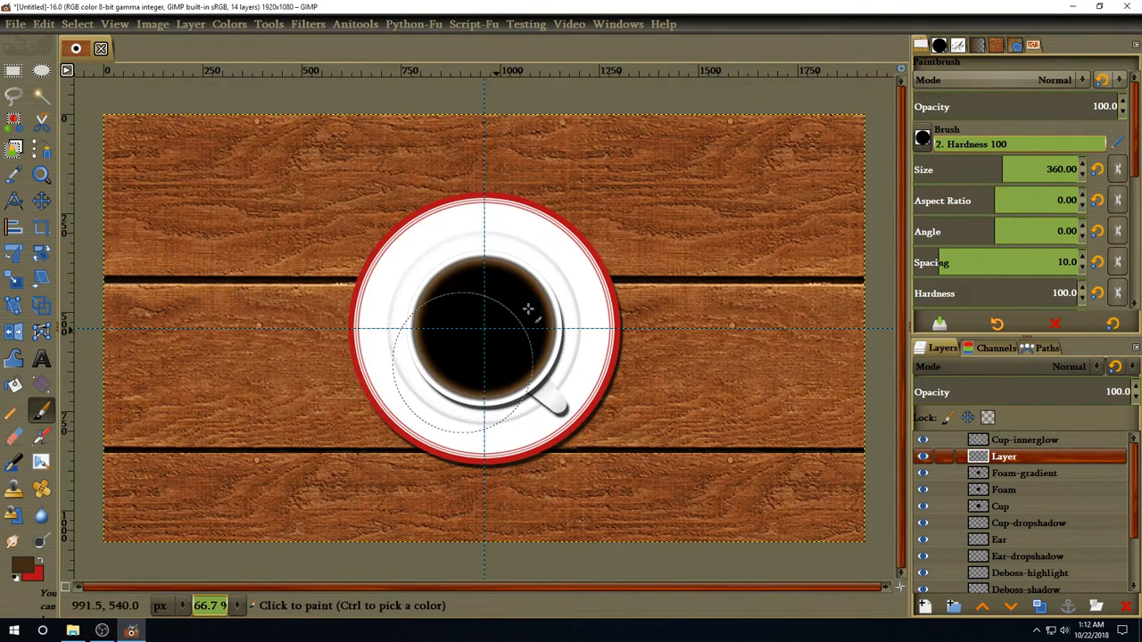
Stamp the Foam shape brush once at size 350 along the coffee's upper edge, centered on the vertical guide.
left_click(939, 45)
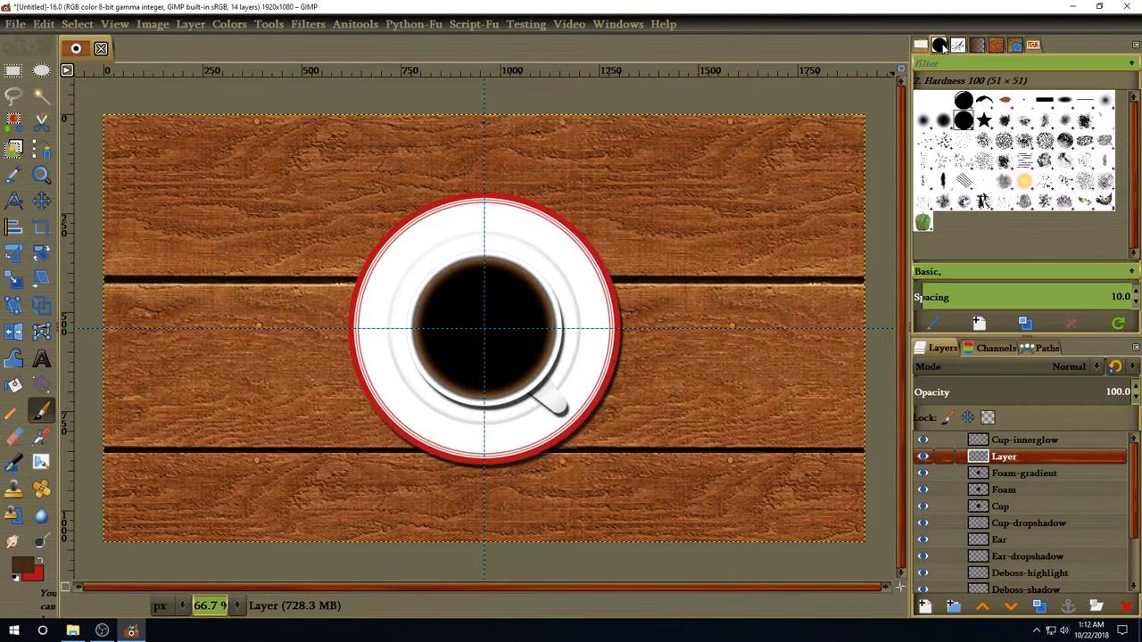
left_click(983, 101)
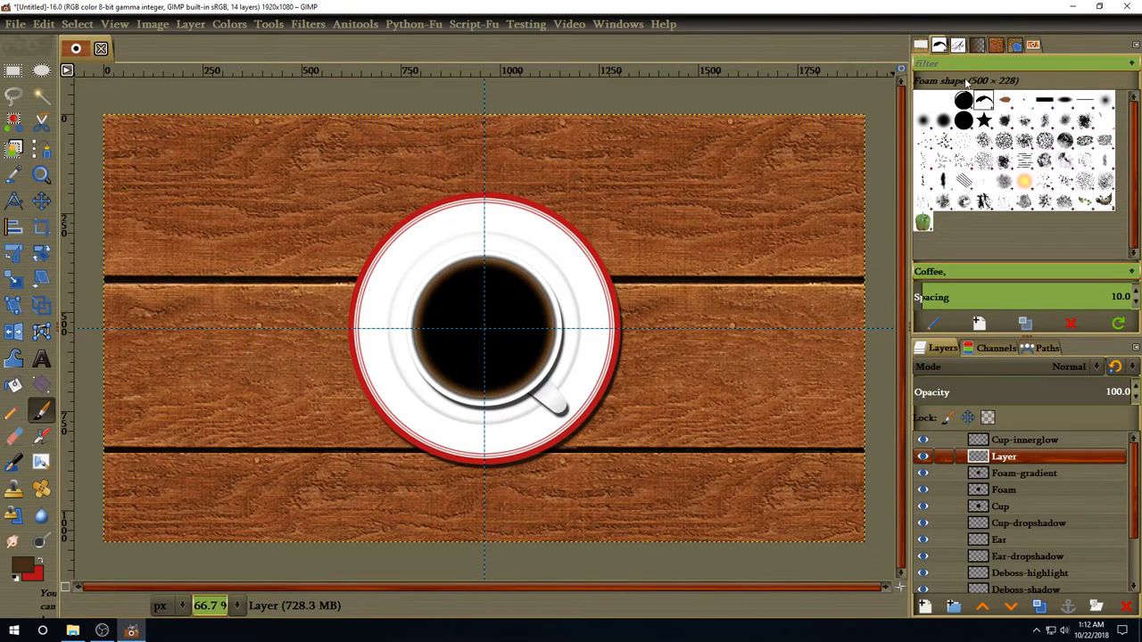
left_click(920, 45)
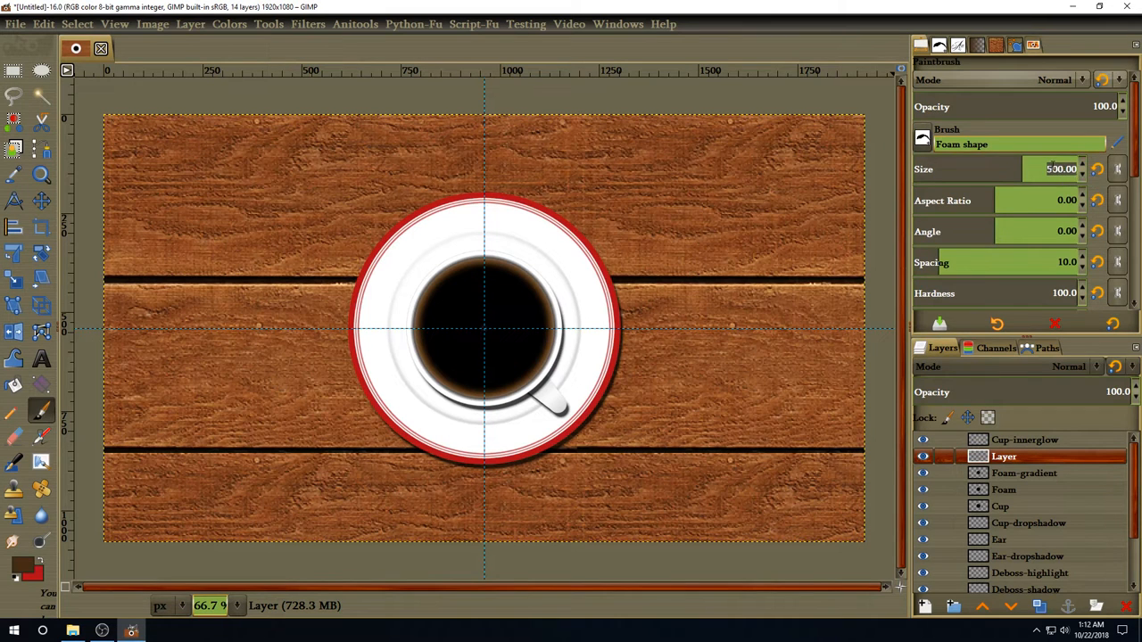
type("350")
key("Return")
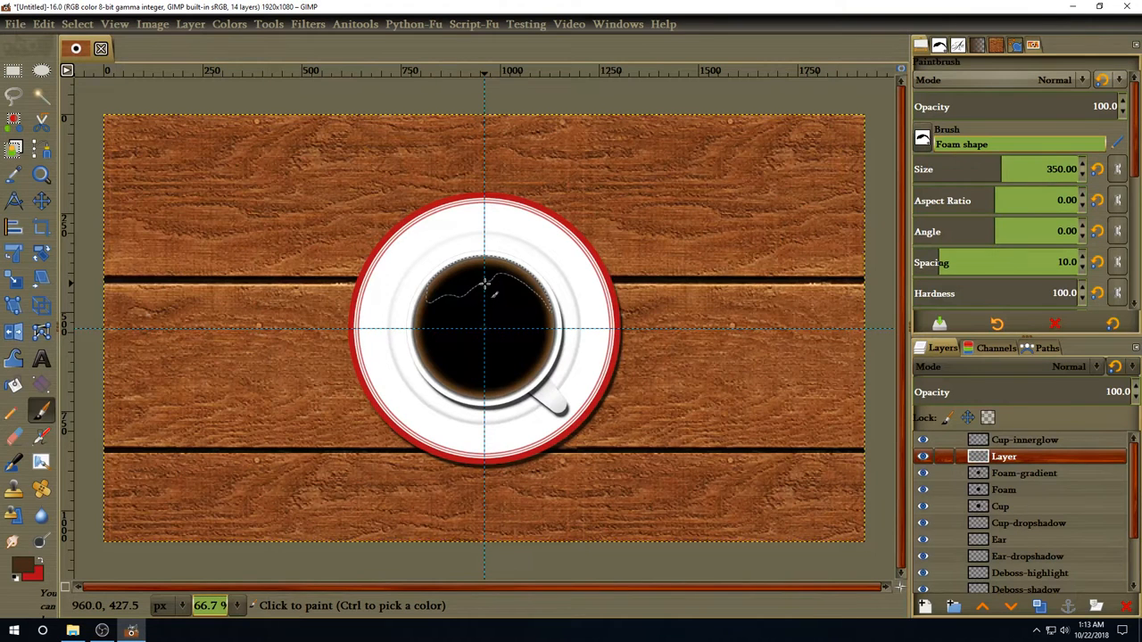
left_click(485, 283)
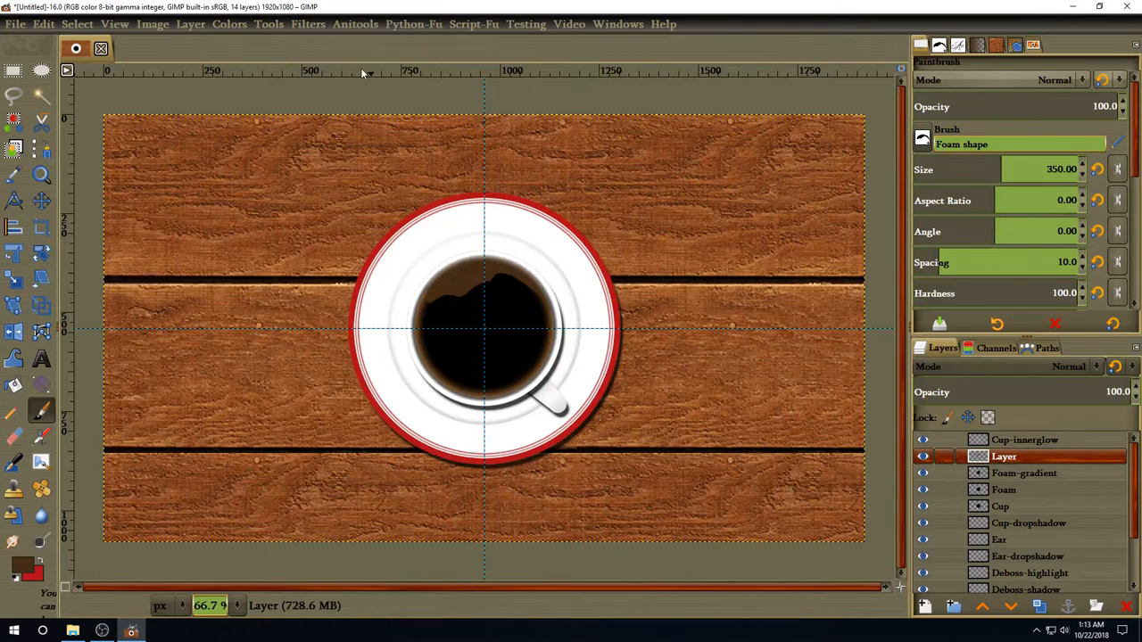
Soften the painted foam with a Gaussian Blur of 5 in X and Y, and merge its layer down into Foam-gradient.
left_click(309, 31)
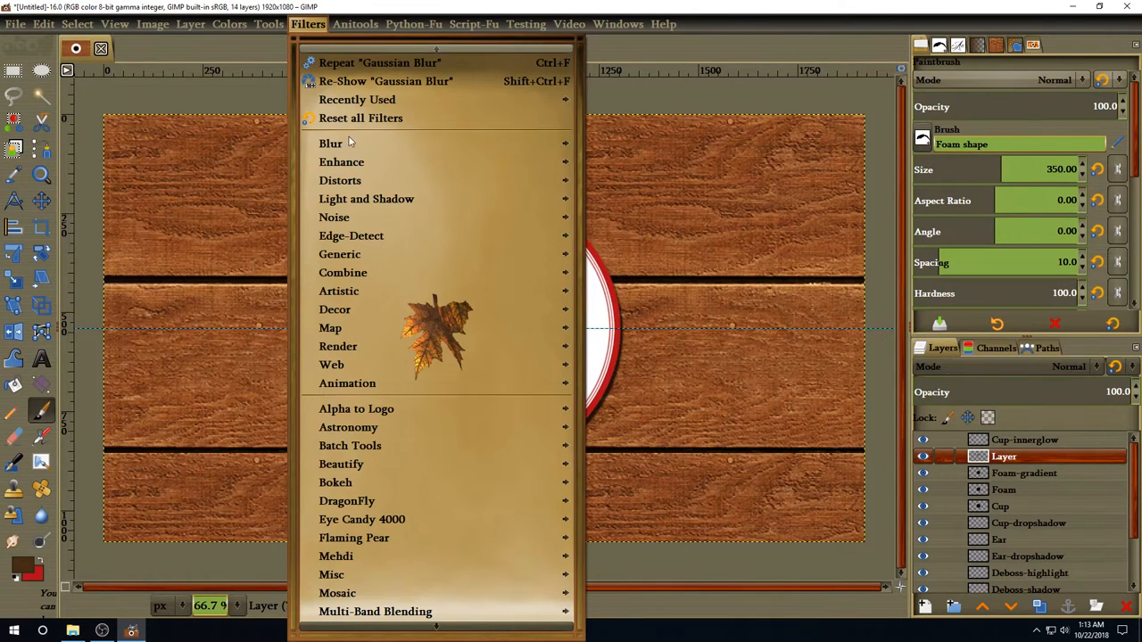
mouse_move(384, 143)
left_click(640, 150)
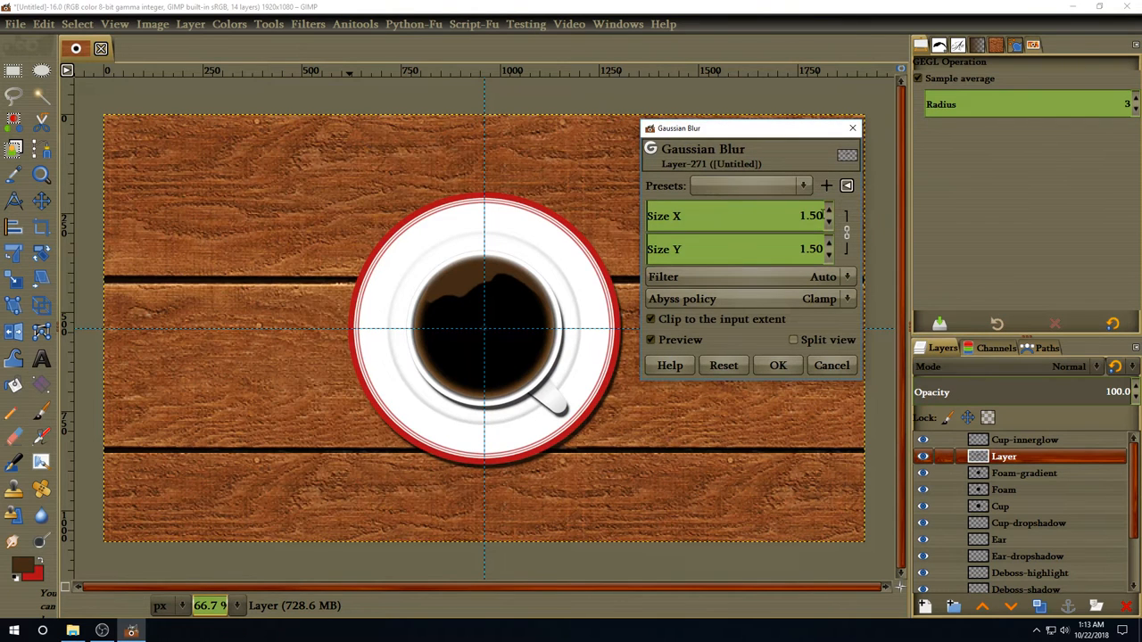
type("5")
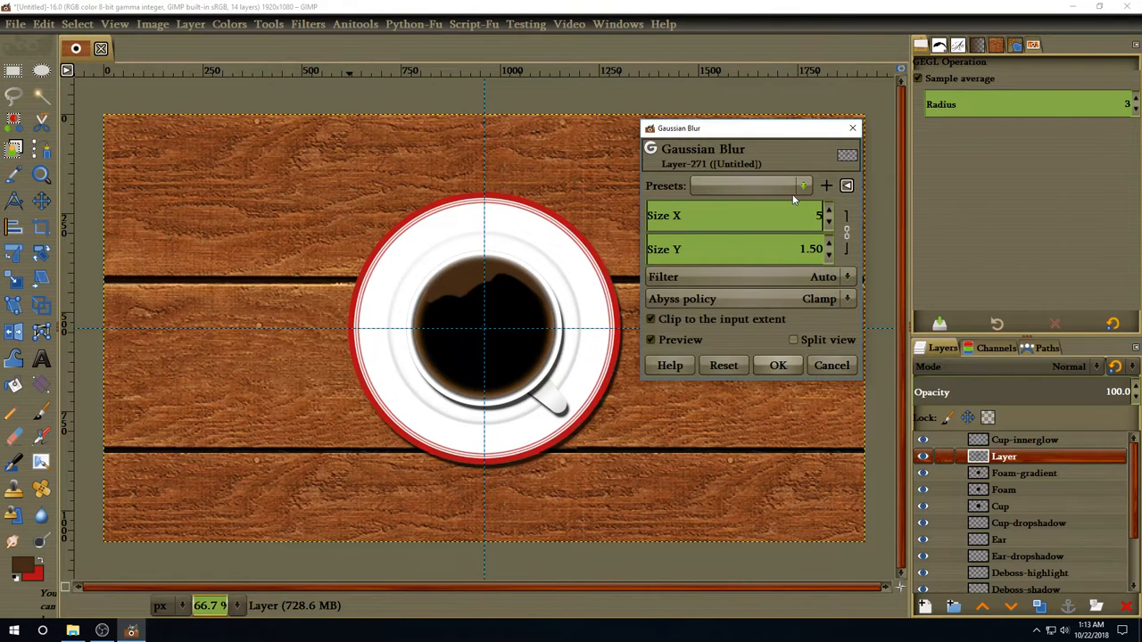
key("Return")
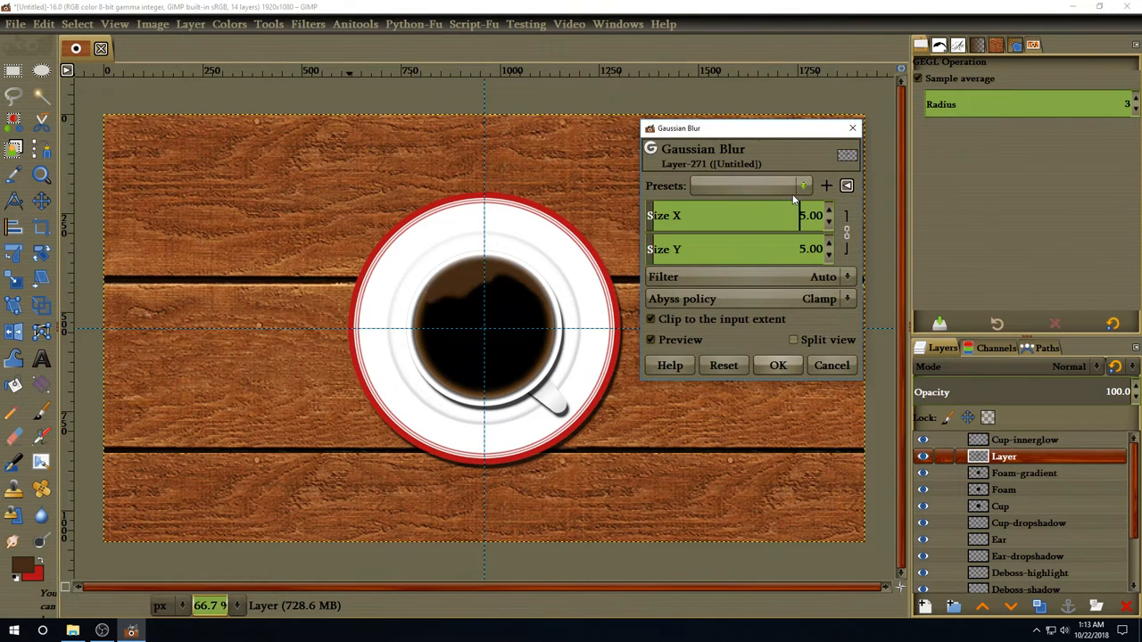
left_click(782, 366)
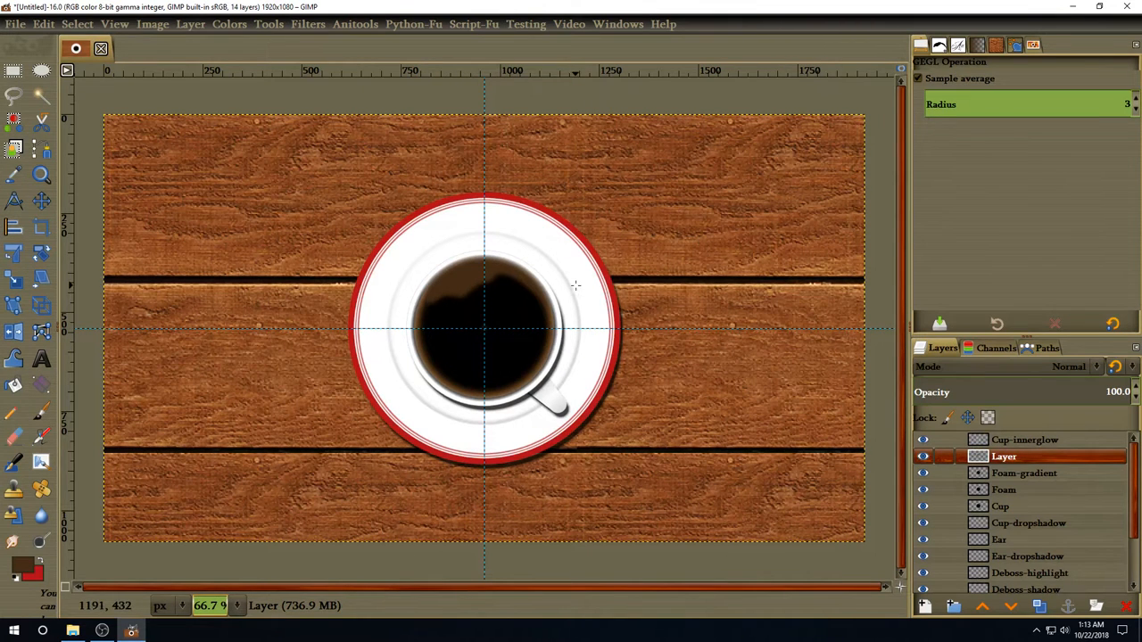
right_click(1008, 455)
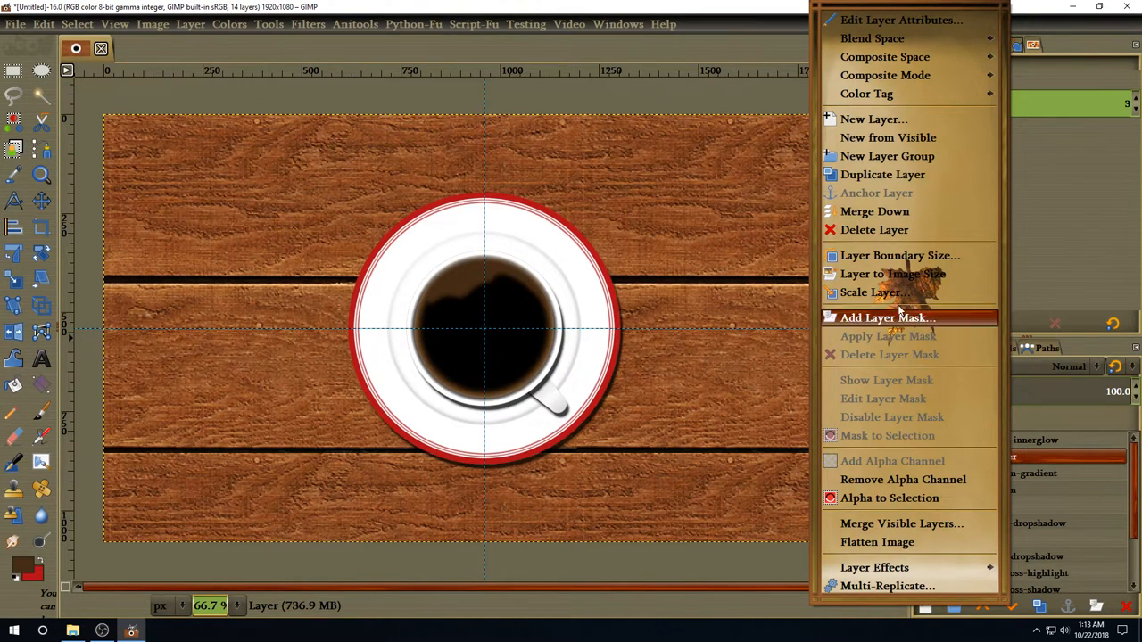
left_click(902, 214)
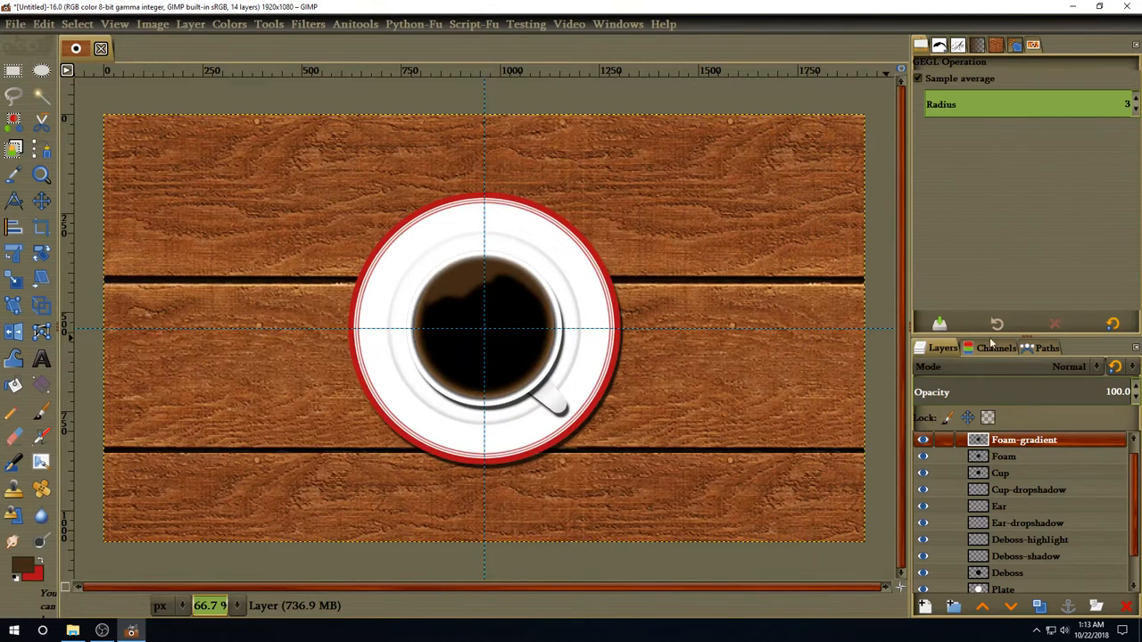
Make a selection from the Foam-gradient layer's alpha and create a transparent layer named Bubbles above it.
left_click_drag(1133, 476, 1135, 465)
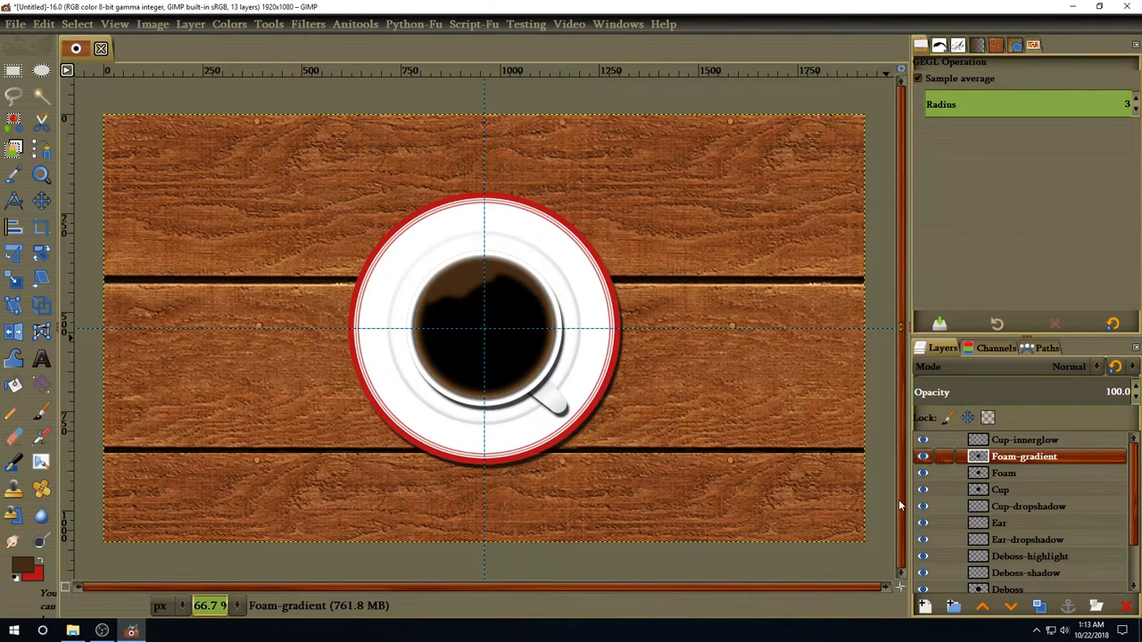
right_click(999, 457)
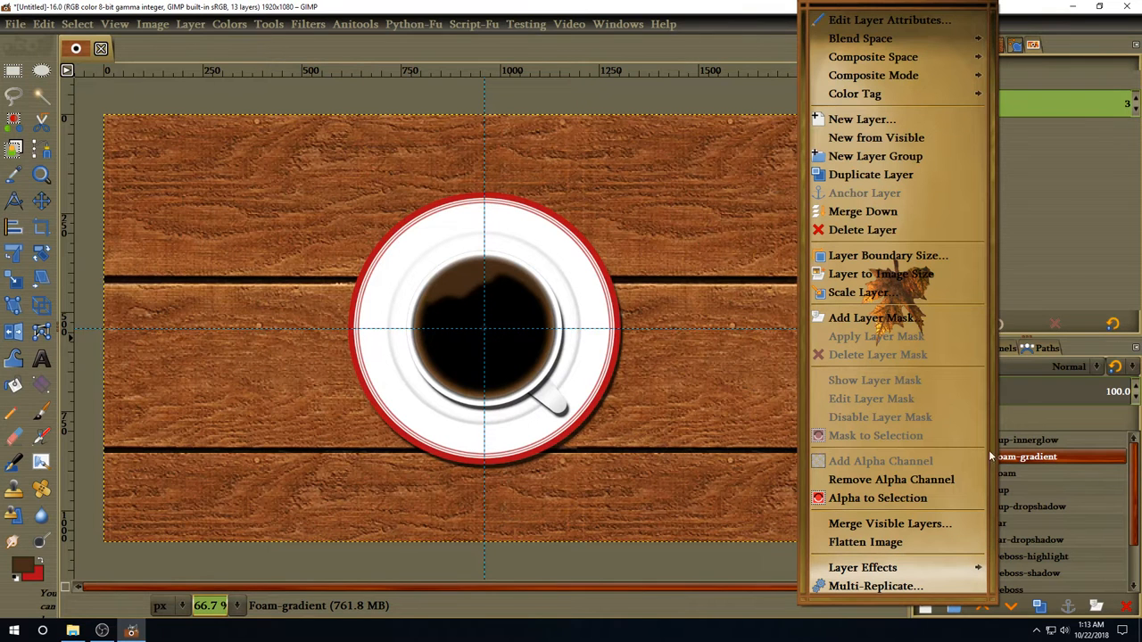
left_click(911, 501)
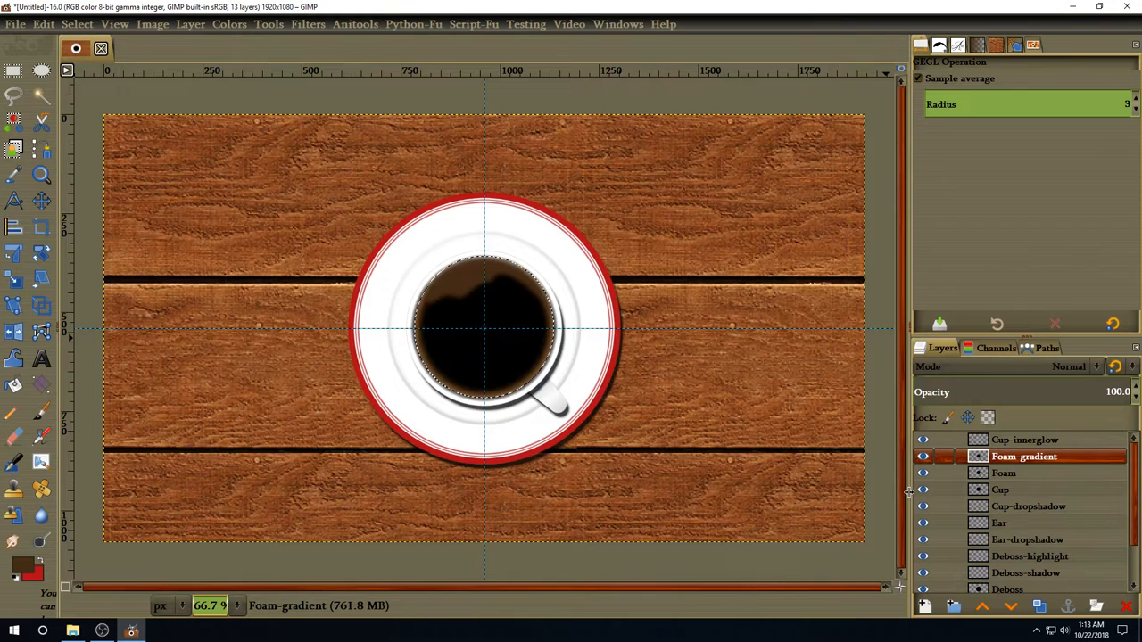
left_click(927, 606)
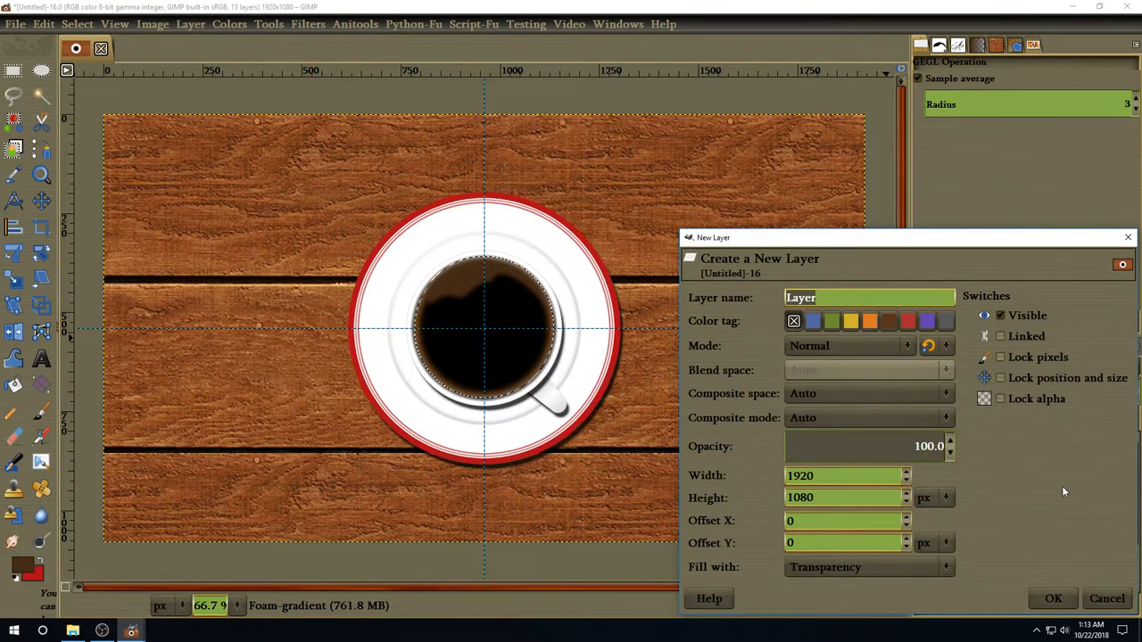
type("Bubbles")
key("Return")
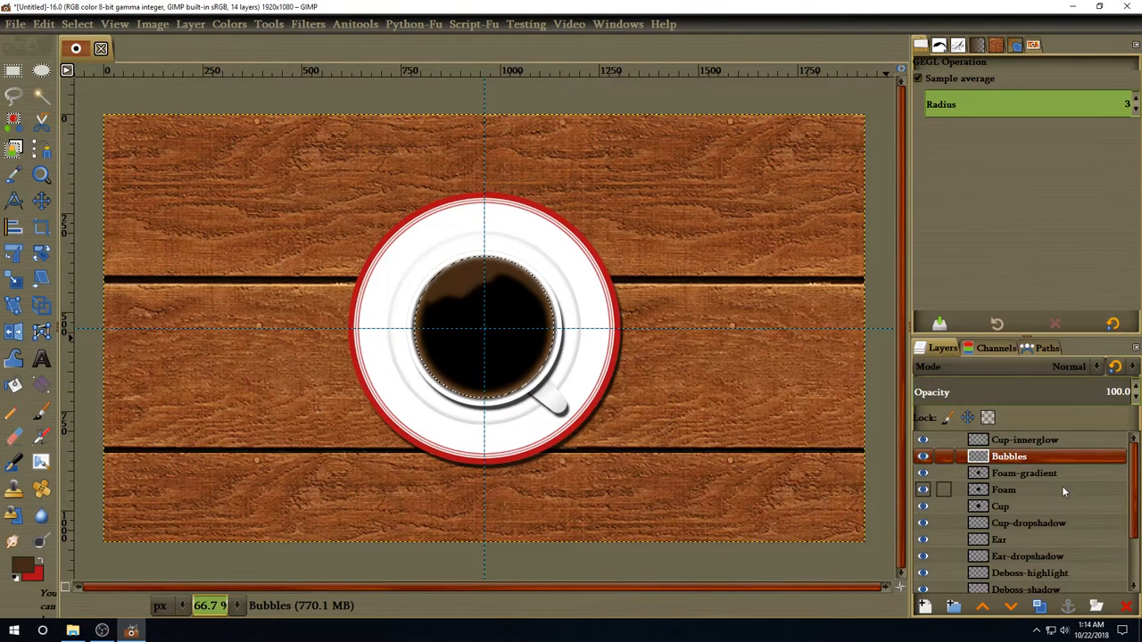
Set up the Paintbrush with the Bubble brush at size 3.
left_click(48, 415)
left_click(940, 49)
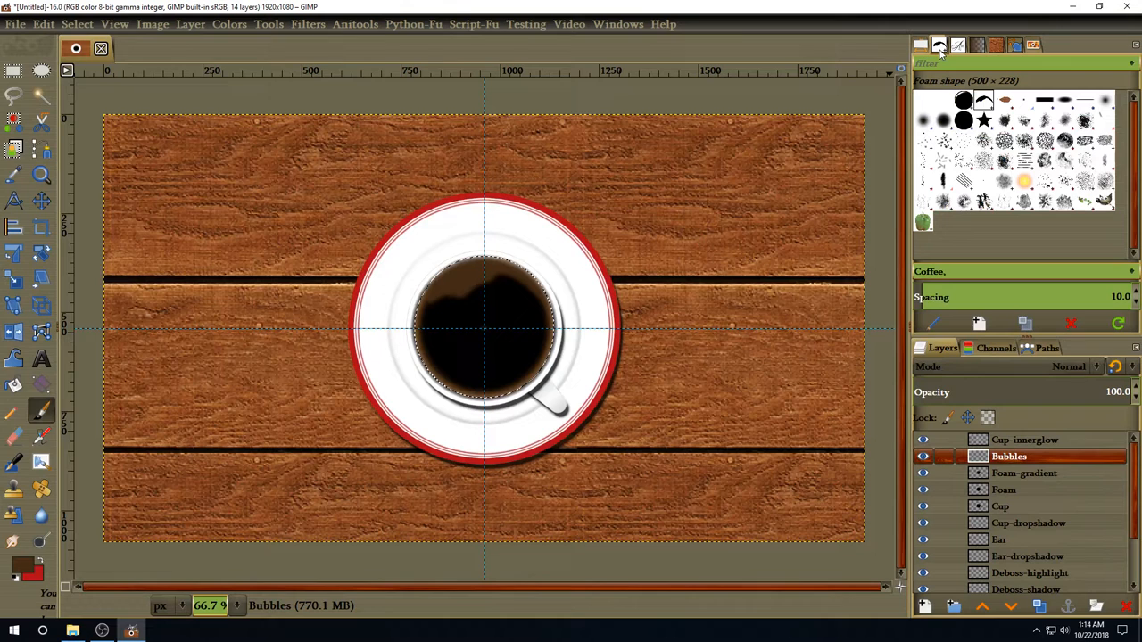
left_click(965, 103)
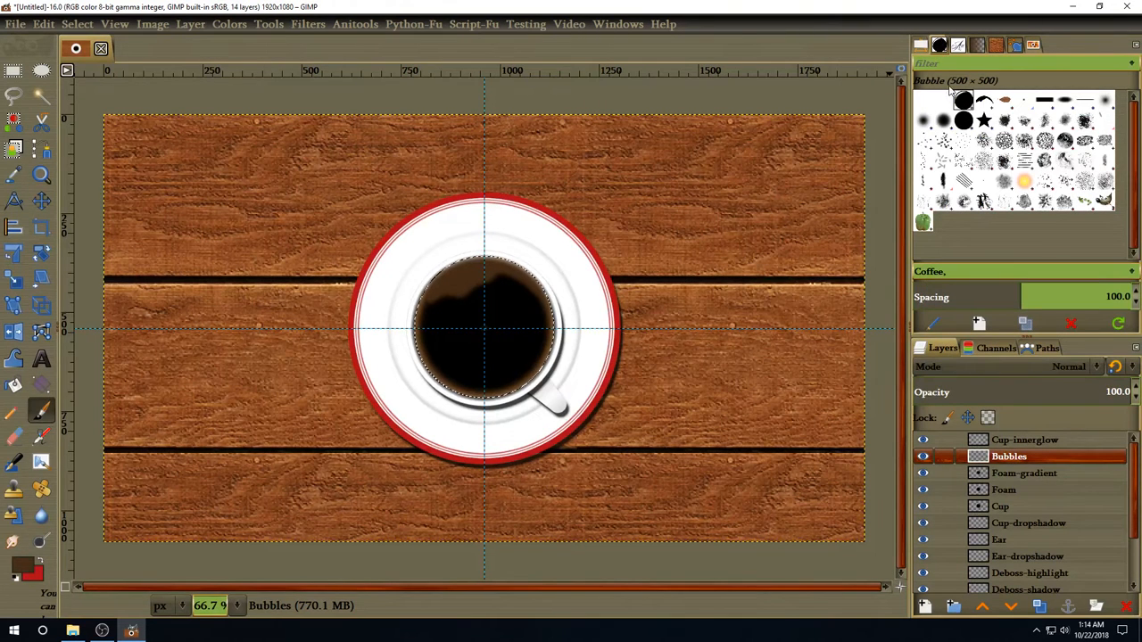
left_click(923, 50)
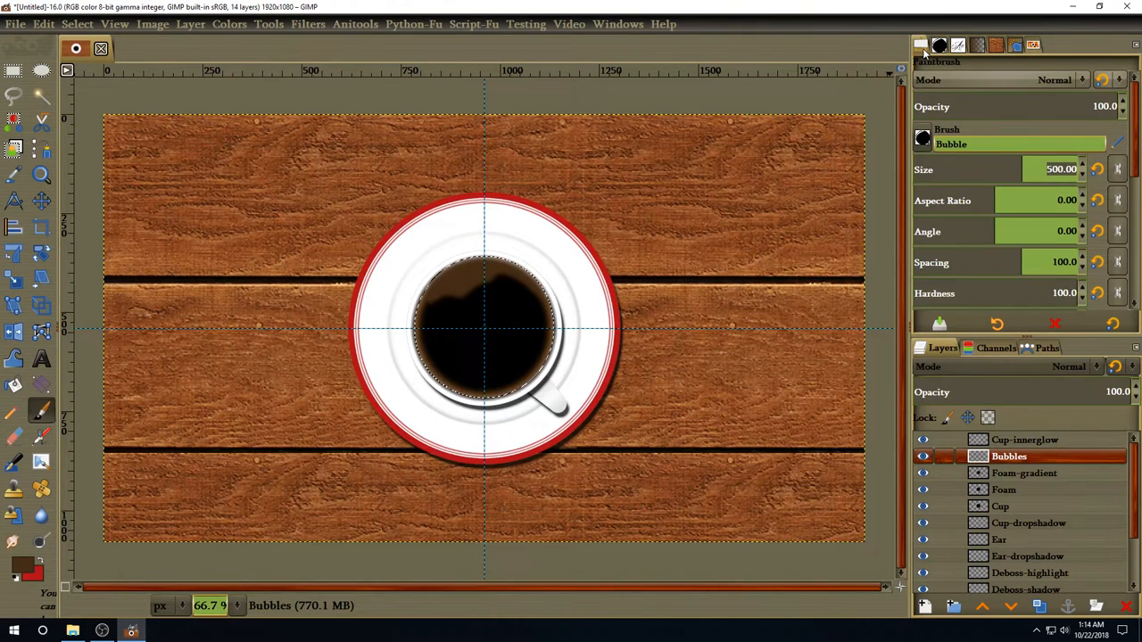
left_click(1062, 168)
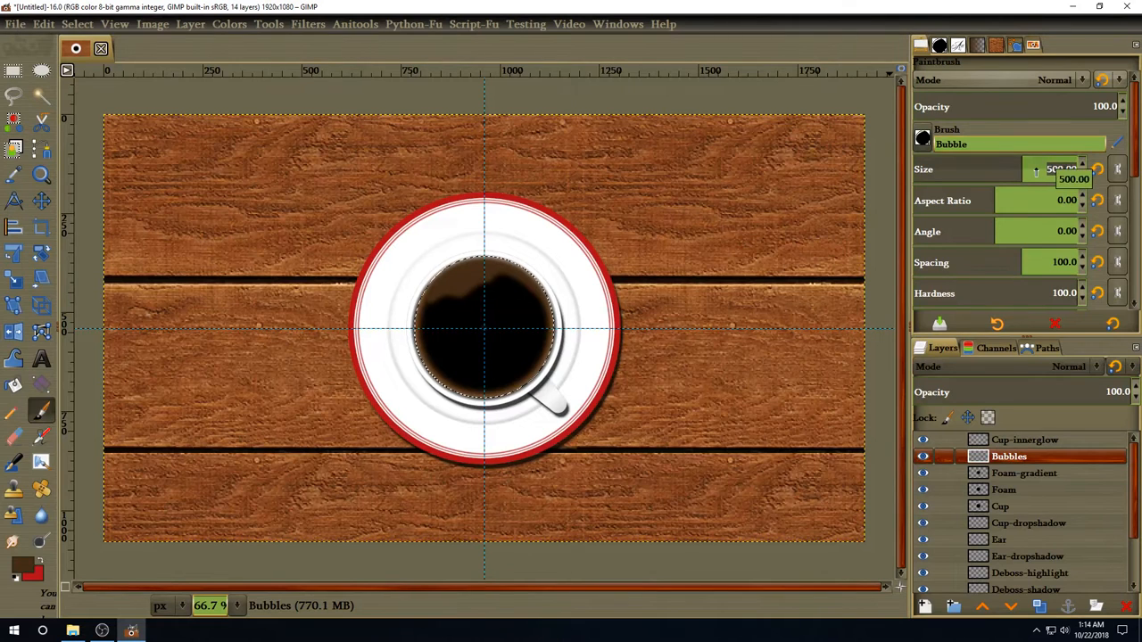
type("3")
key("Return")
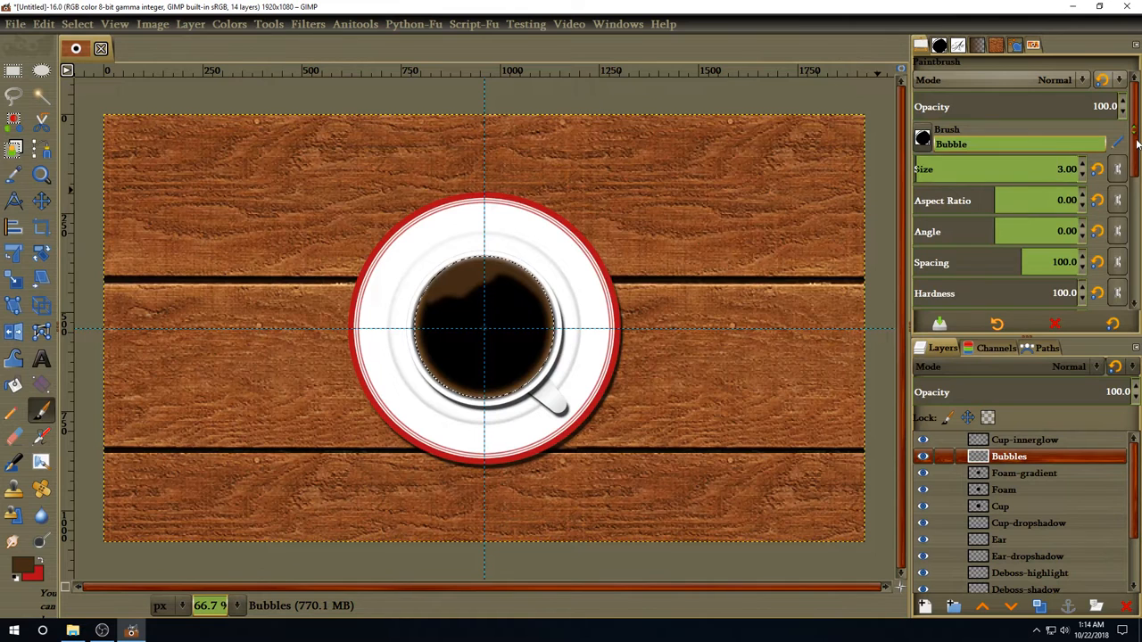
Enable jitter for the Paintbrush with an amount of 20.
left_click_drag(1138, 141, 1138, 230)
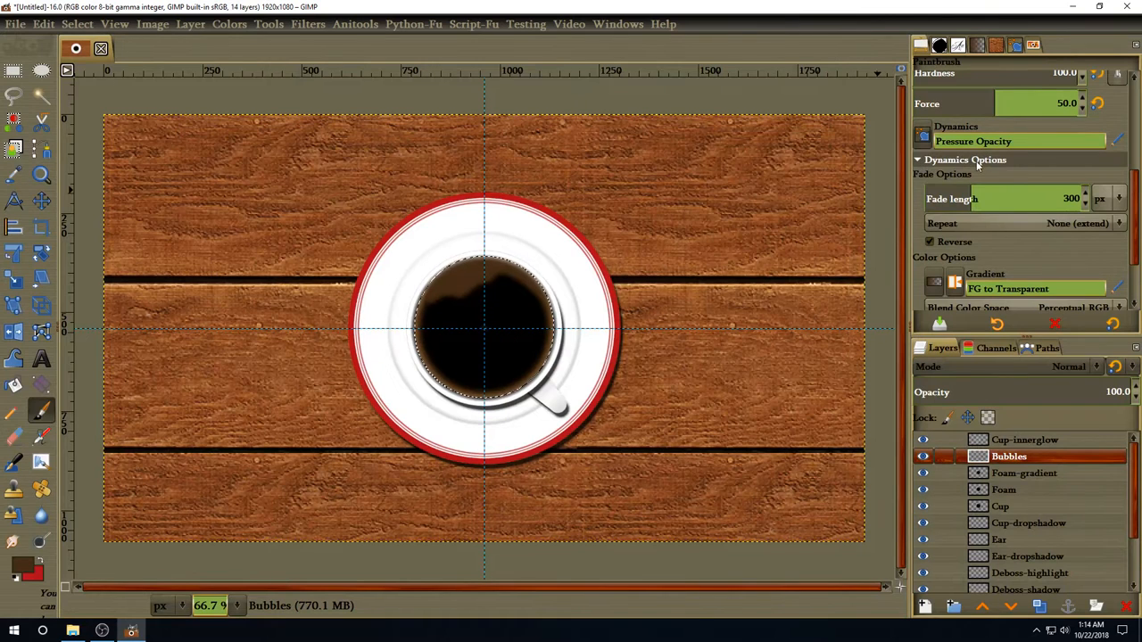
left_click(917, 159)
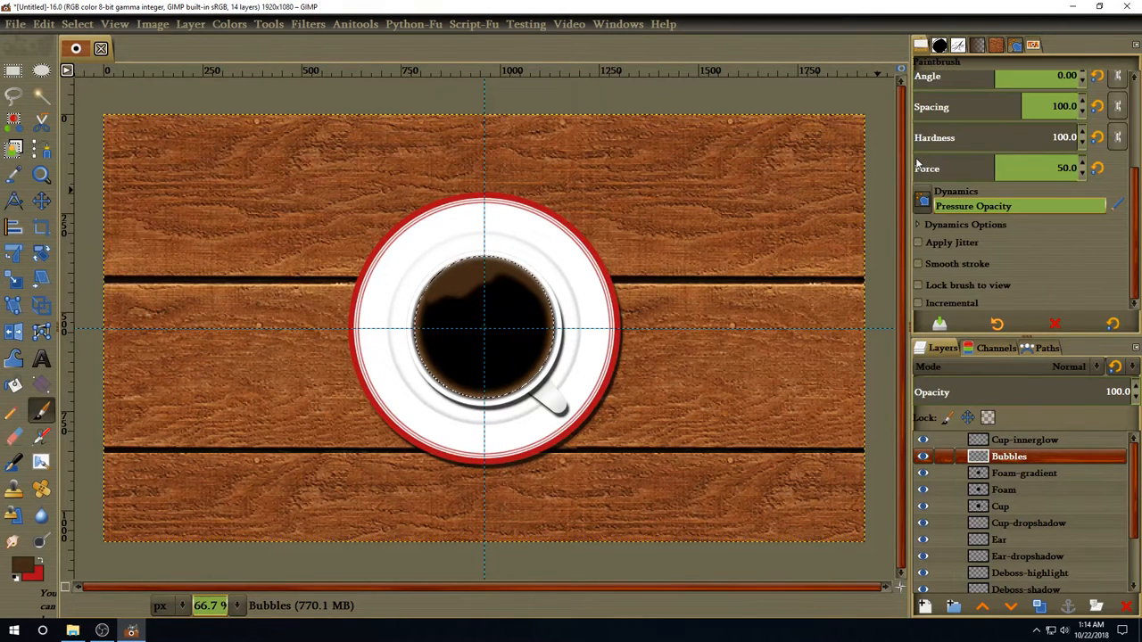
left_click(918, 242)
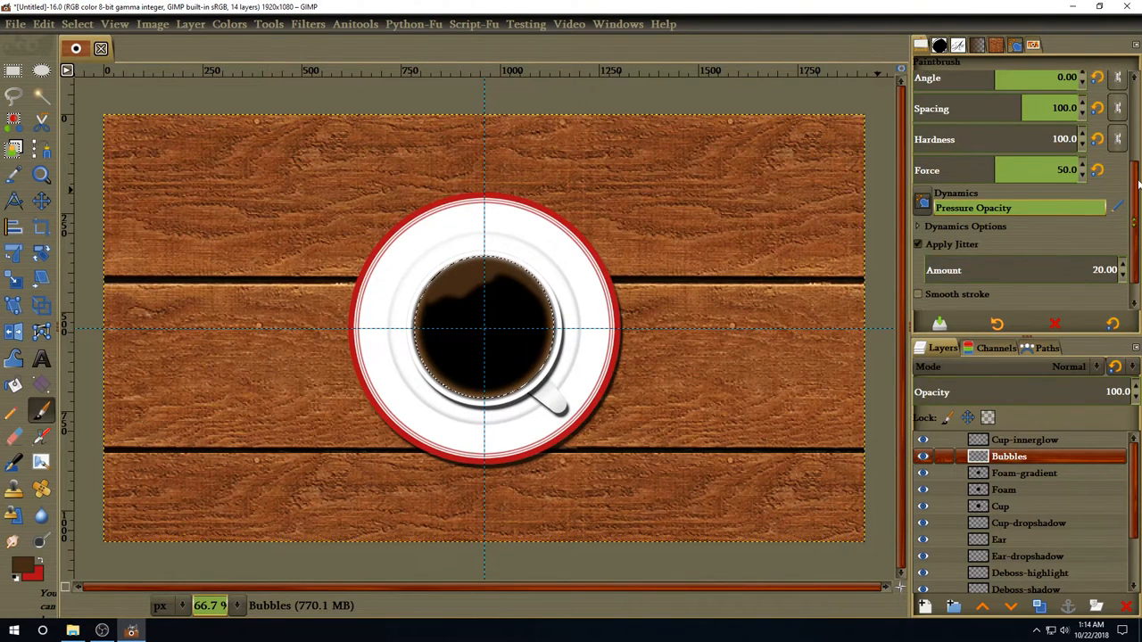
scroll(1132, 188, "up", 4)
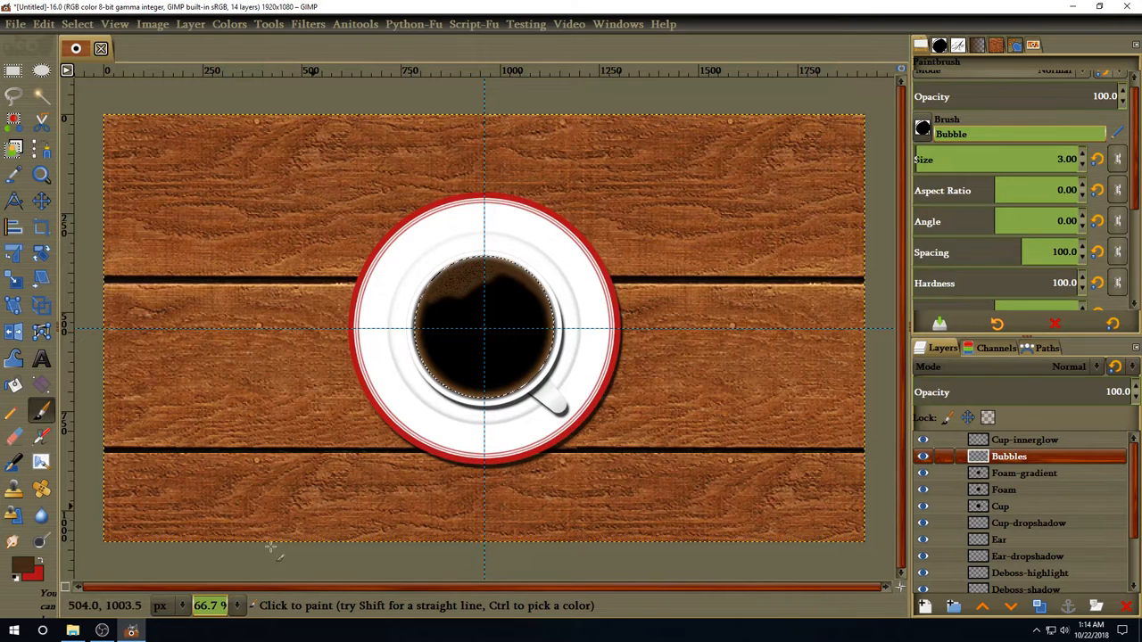
Paint tiny bubbles on the Bubbles layer over the foam area and all around the coffee's rim.
left_click(239, 606)
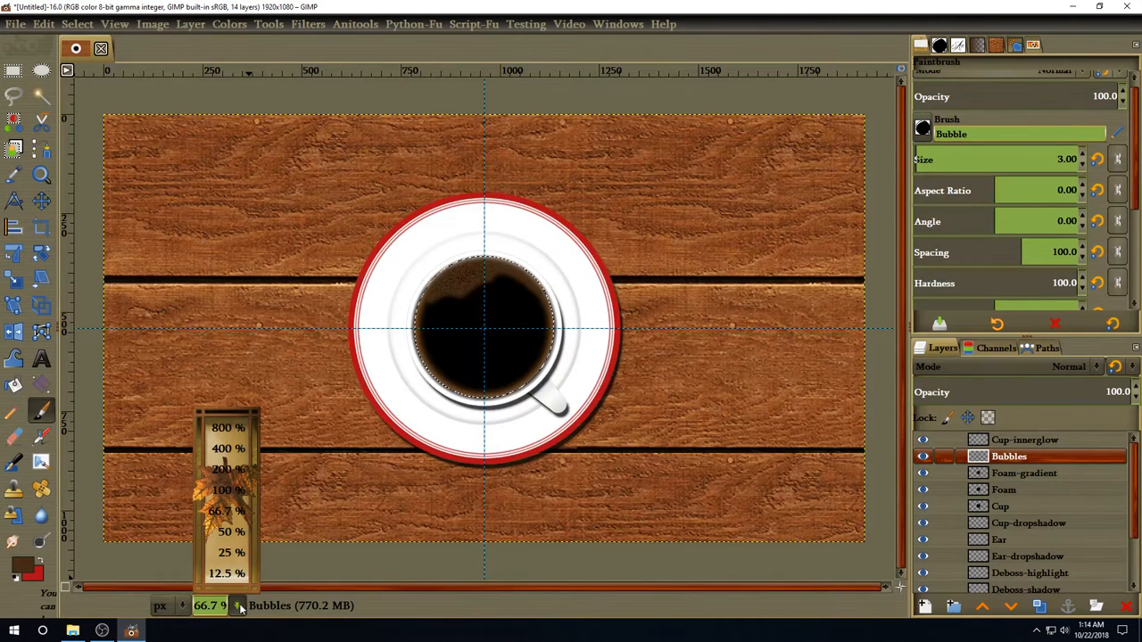
left_click(237, 492)
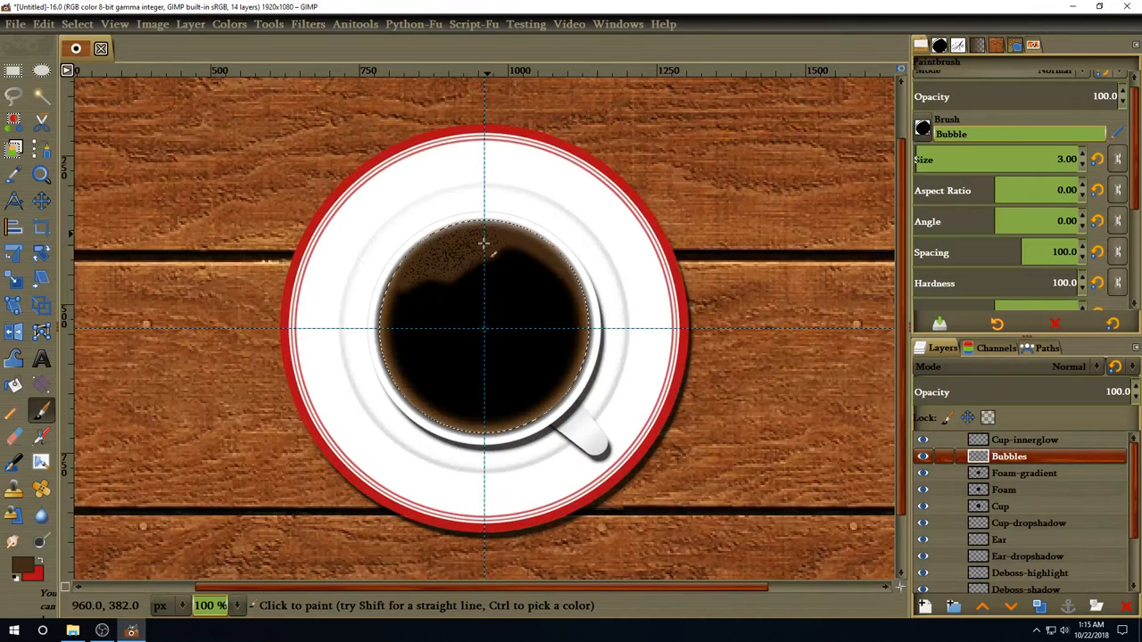
mouse_move(475, 258)
left_mouse_down()
mouse_move(505, 247)
mouse_move(503, 234)
mouse_move(563, 267)
mouse_move(586, 324)
mouse_move(585, 355)
left_mouse_up()
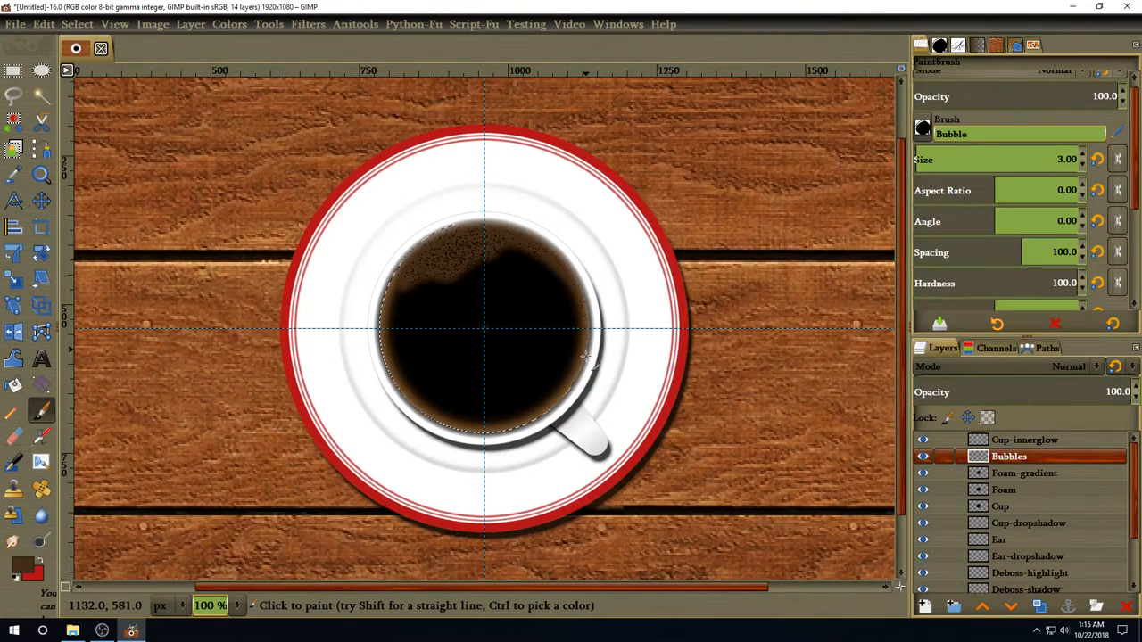
mouse_move(563, 395)
left_mouse_down()
mouse_move(593, 310)
mouse_move(580, 368)
mouse_move(547, 420)
mouse_move(539, 408)
mouse_move(571, 382)
mouse_move(548, 416)
mouse_move(491, 432)
mouse_move(554, 402)
mouse_move(491, 426)
mouse_move(430, 414)
mouse_move(491, 433)
mouse_move(422, 405)
mouse_move(390, 361)
mouse_move(448, 415)
mouse_move(403, 375)
mouse_move(387, 319)
mouse_move(387, 353)
mouse_move(399, 272)
mouse_move(440, 260)
mouse_move(405, 279)
mouse_move(467, 269)
left_mouse_up()
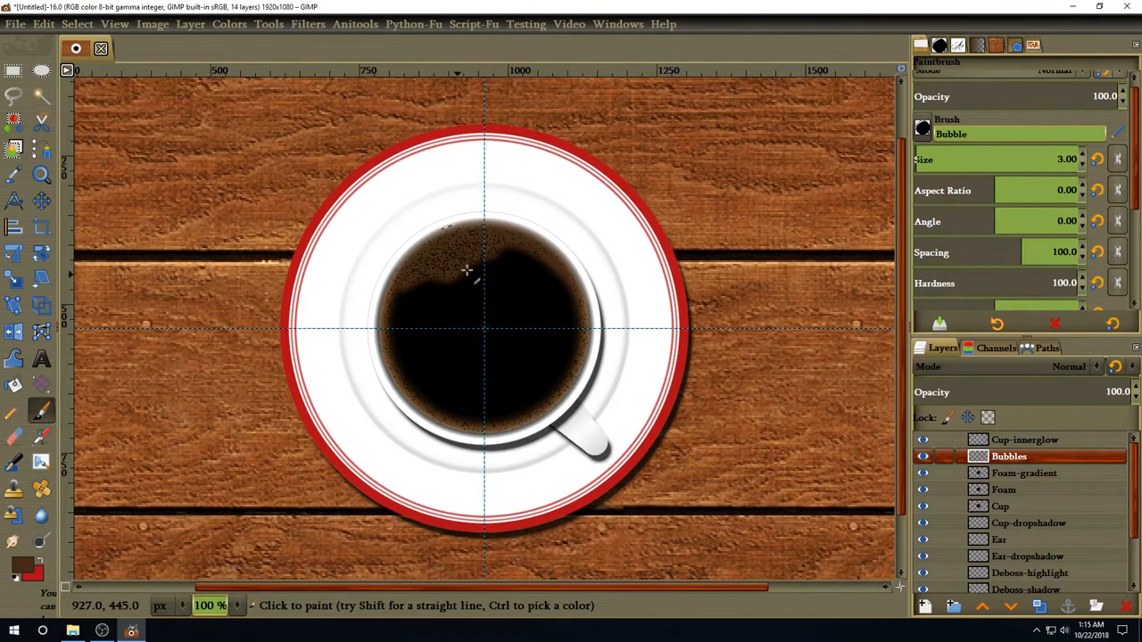
mouse_move(513, 233)
left_mouse_down()
mouse_move(450, 235)
mouse_move(468, 225)
mouse_move(522, 240)
mouse_move(582, 279)
mouse_move(552, 255)
mouse_move(575, 287)
mouse_move(534, 249)
mouse_move(574, 291)
mouse_move(562, 271)
mouse_move(572, 363)
mouse_move(581, 338)
mouse_move(563, 393)
mouse_move(511, 424)
mouse_move(531, 413)
mouse_move(471, 432)
mouse_move(440, 422)
mouse_move(411, 401)
mouse_move(382, 333)
mouse_move(396, 279)
mouse_move(393, 289)
mouse_move(524, 235)
mouse_move(501, 258)
mouse_move(447, 254)
mouse_move(392, 298)
mouse_move(383, 327)
mouse_move(395, 368)
mouse_move(430, 406)
left_mouse_up()
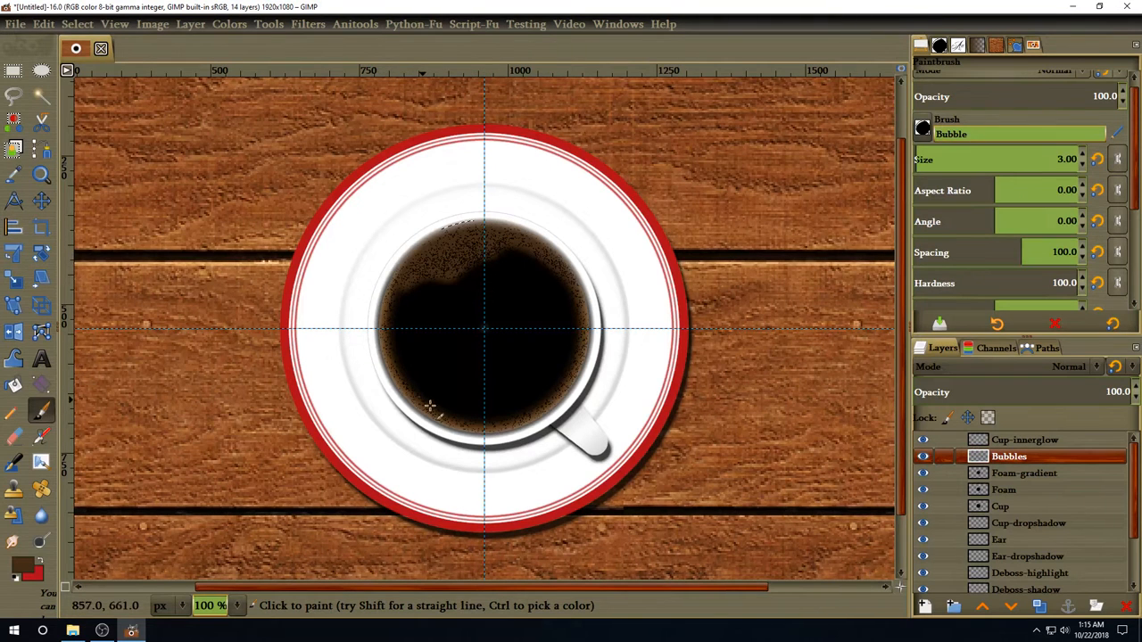
mouse_move(513, 432)
left_mouse_down()
mouse_move(555, 403)
mouse_move(582, 367)
mouse_move(591, 310)
mouse_move(579, 272)
mouse_move(539, 246)
mouse_move(499, 247)
mouse_move(436, 283)
left_mouse_up()
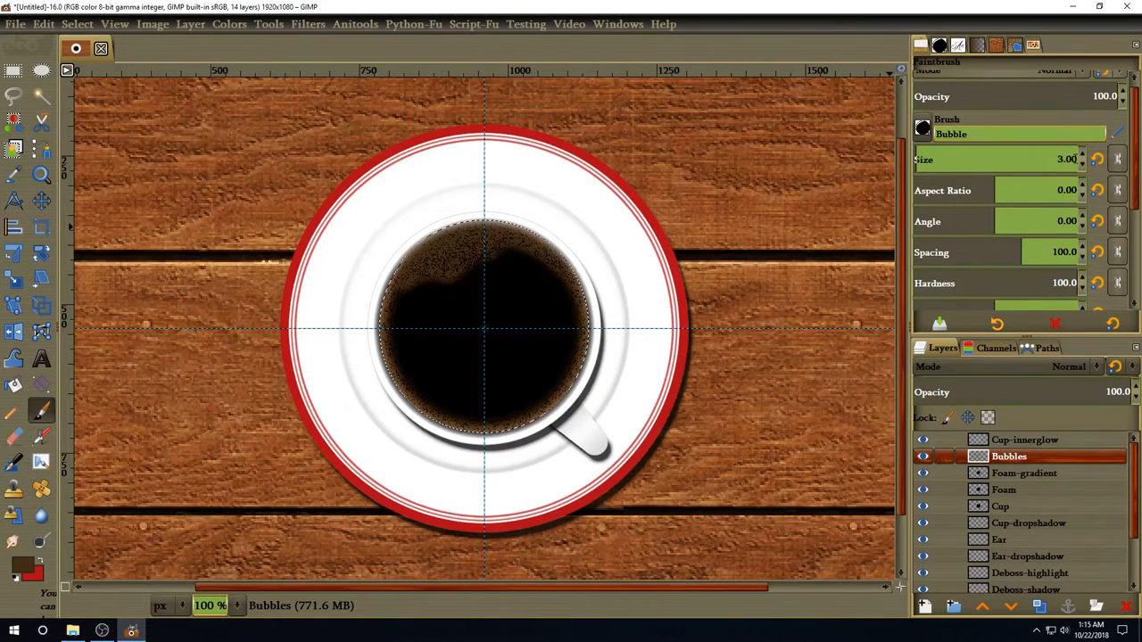
Set the Bubble brush to size 10 with an aspect ratio of 6.
left_click(1061, 159)
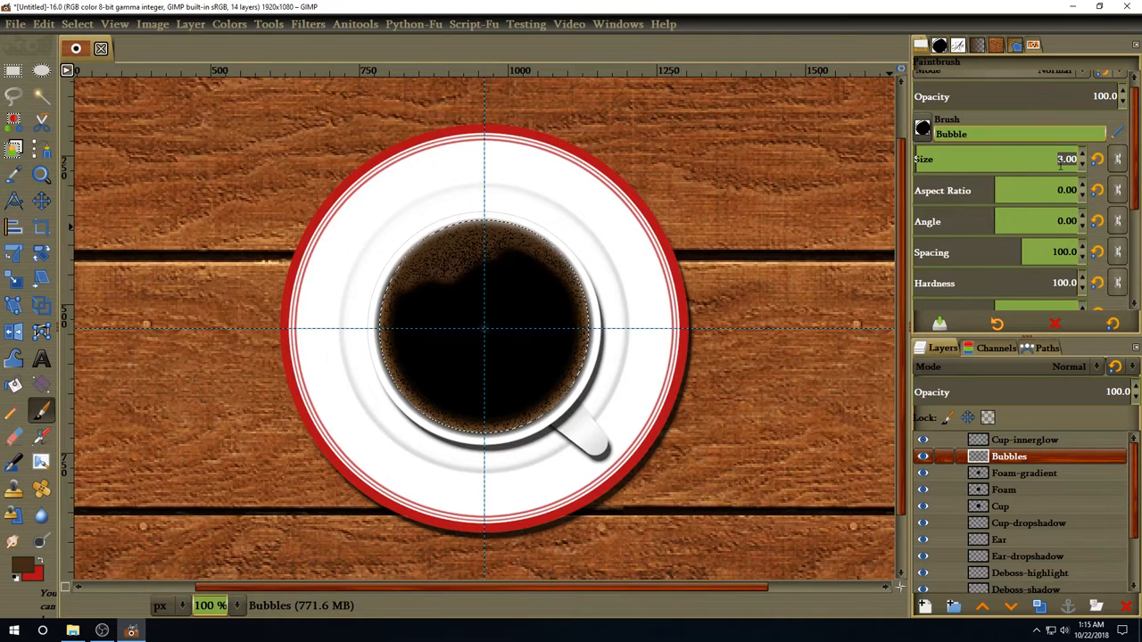
type("10")
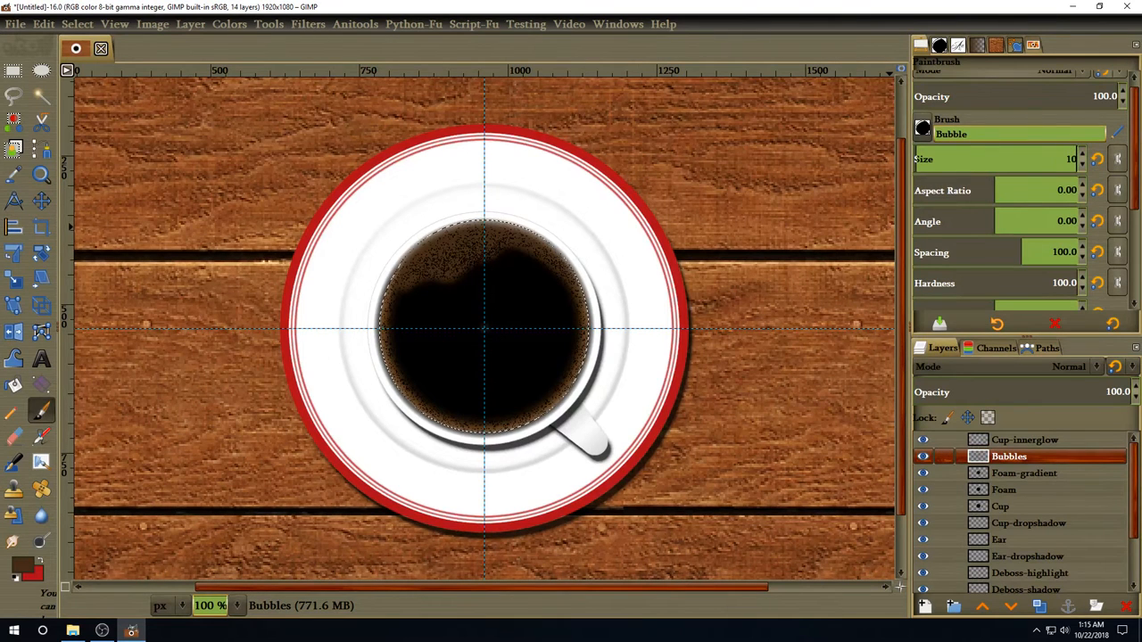
key("Return")
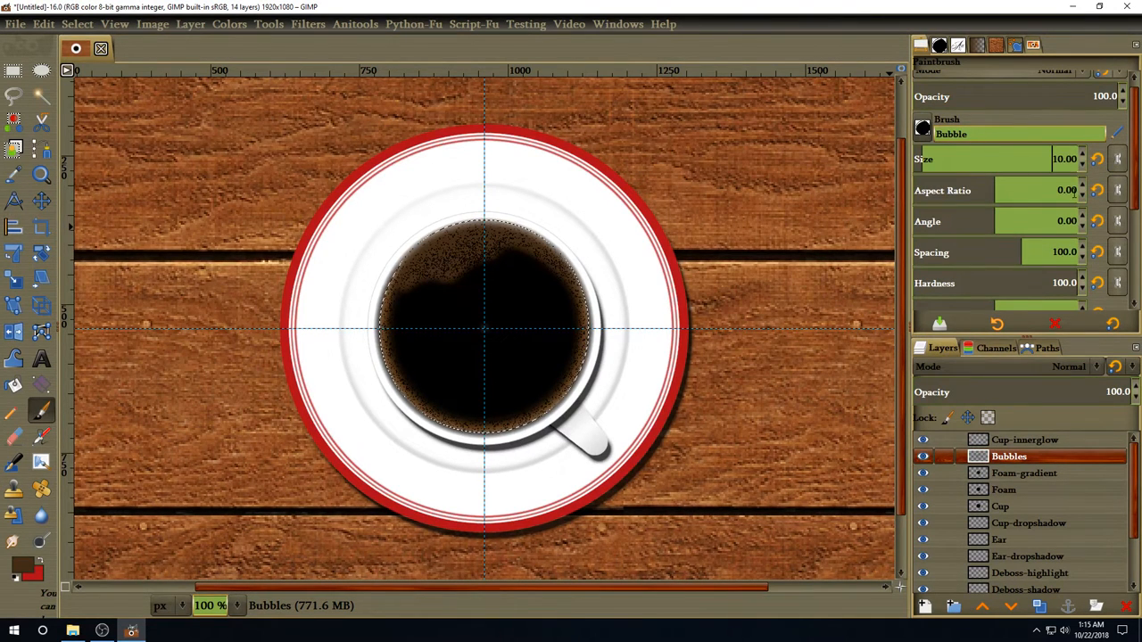
left_click(1035, 195)
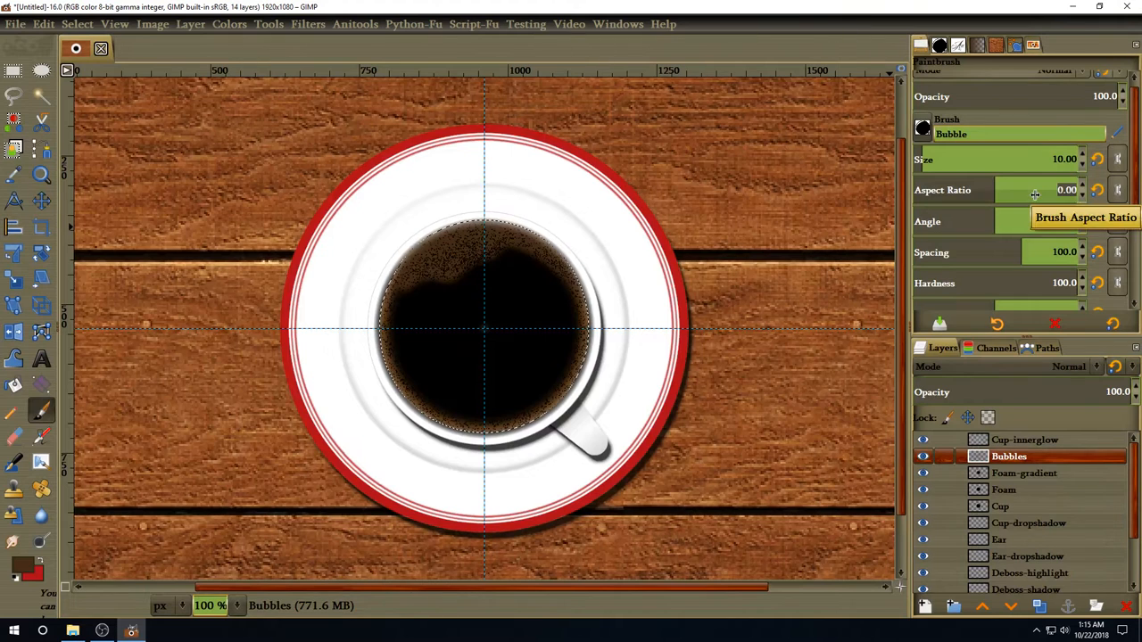
type("6")
key("Return")
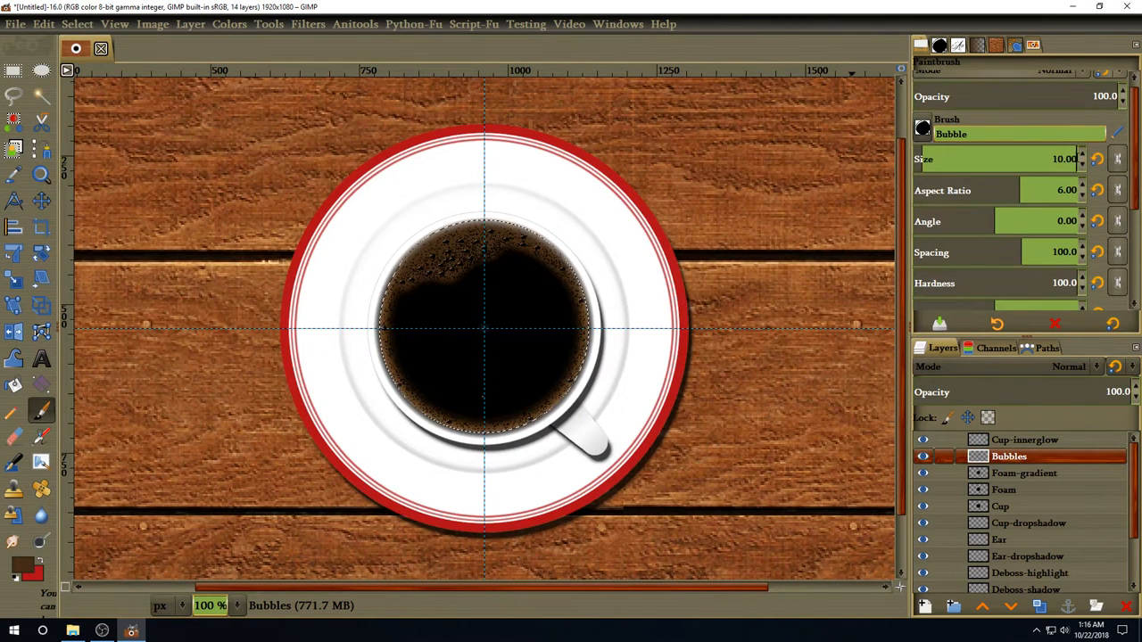
Stamp larger bubbles at brush size 20 along the foam's lower edge and within the foam.
type("20")
key("Return")
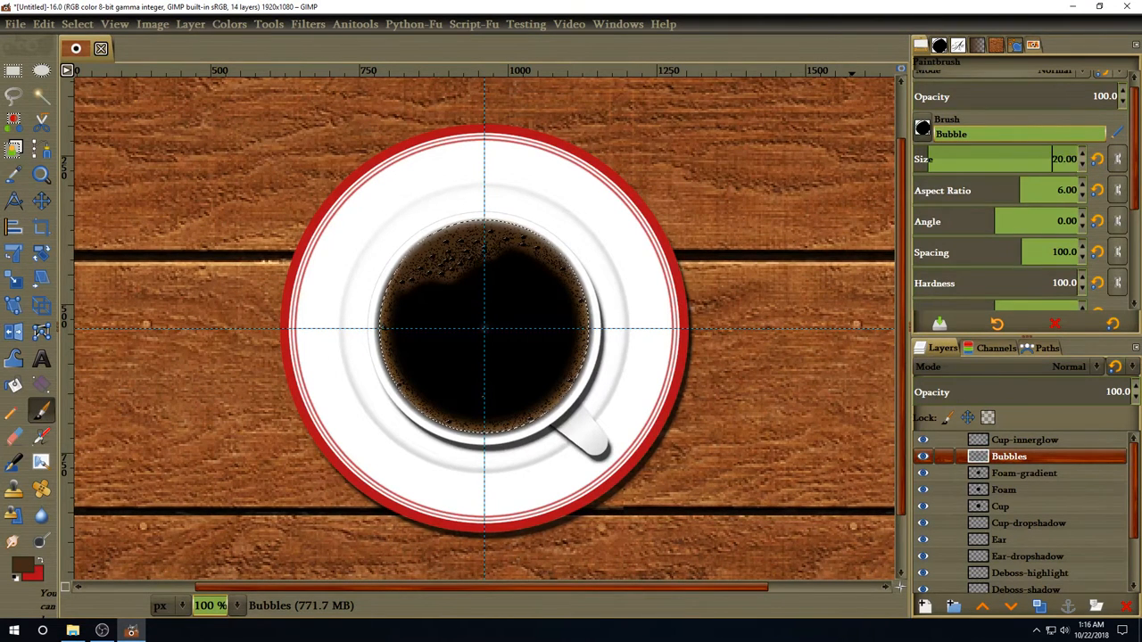
left_click(402, 285)
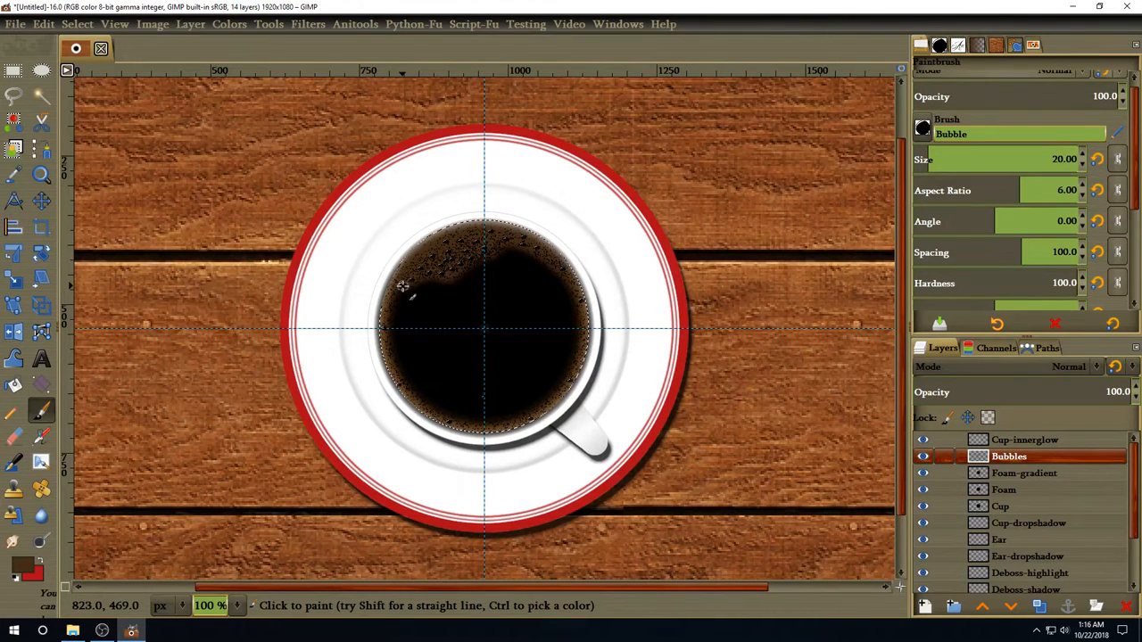
left_click(418, 279)
left_click(438, 281)
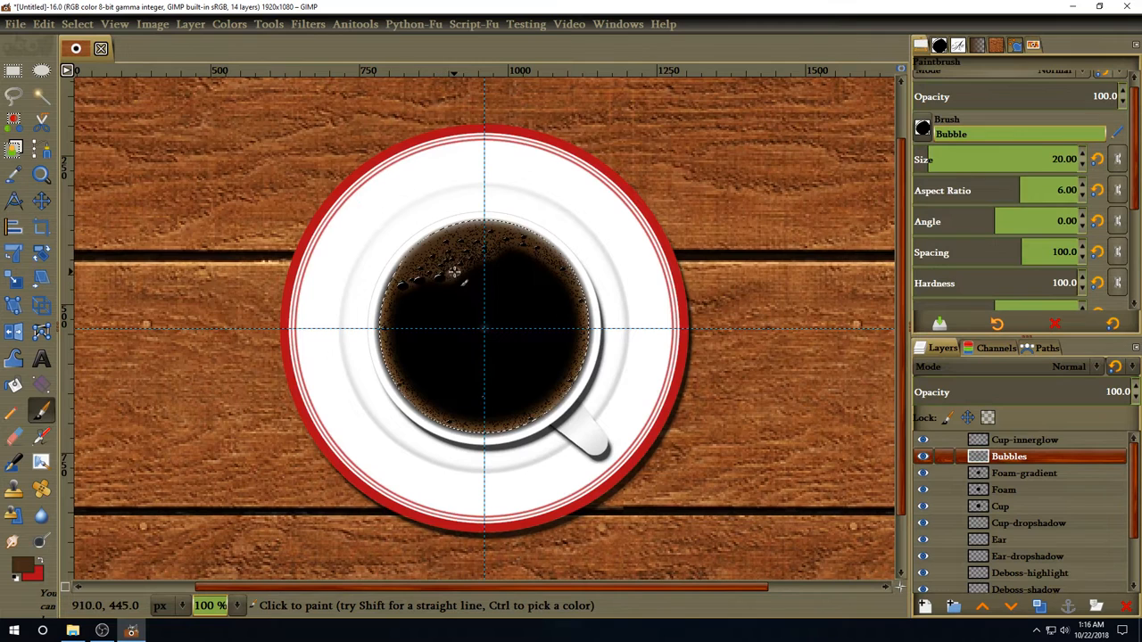
left_click(453, 277)
left_click(465, 265)
left_click(482, 257)
left_click(490, 249)
left_click(506, 248)
left_click(515, 245)
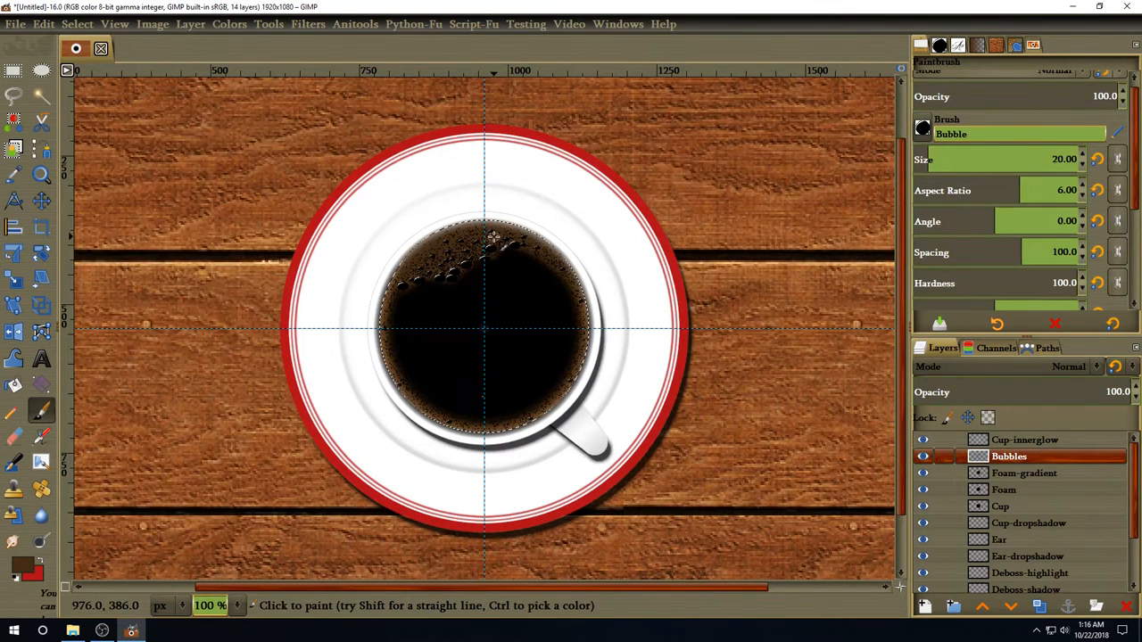
left_click(466, 253)
left_click(478, 253)
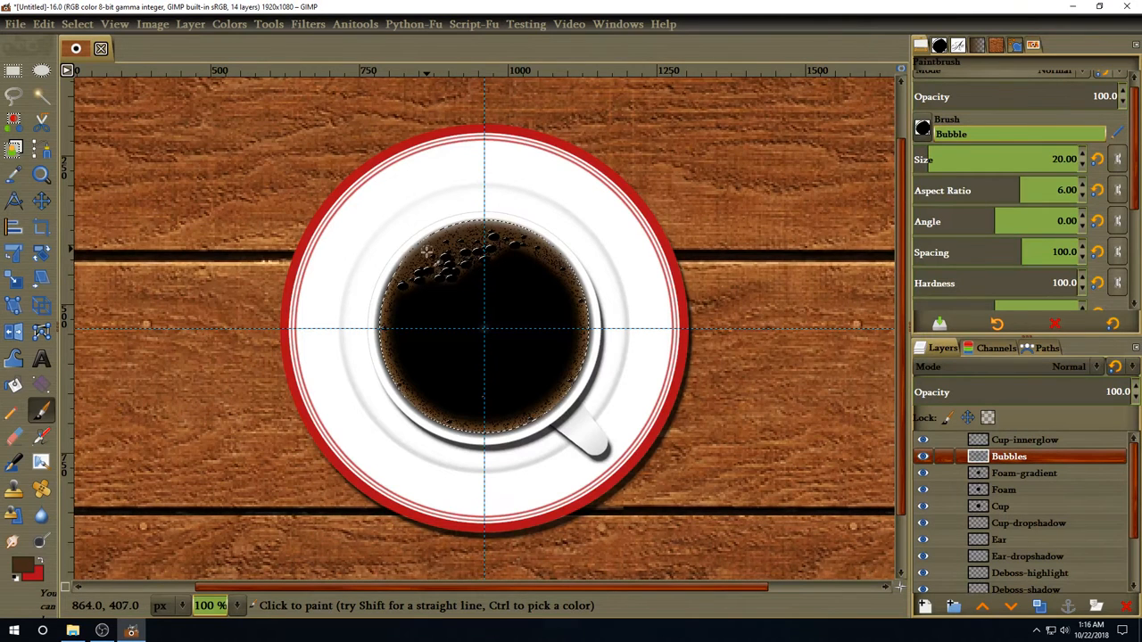
mouse_move(420, 272)
left_mouse_down()
mouse_move(483, 248)
mouse_move(539, 249)
left_mouse_up()
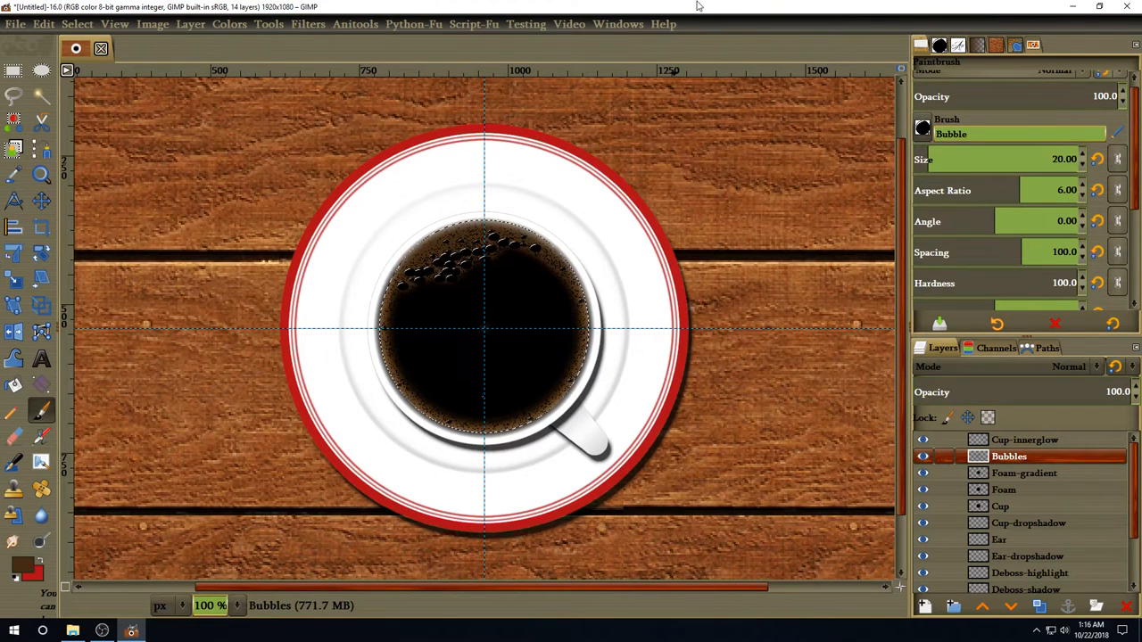
Clear the selection and set the Bubbles layer's blend mode to Grain merge.
left_click(86, 26)
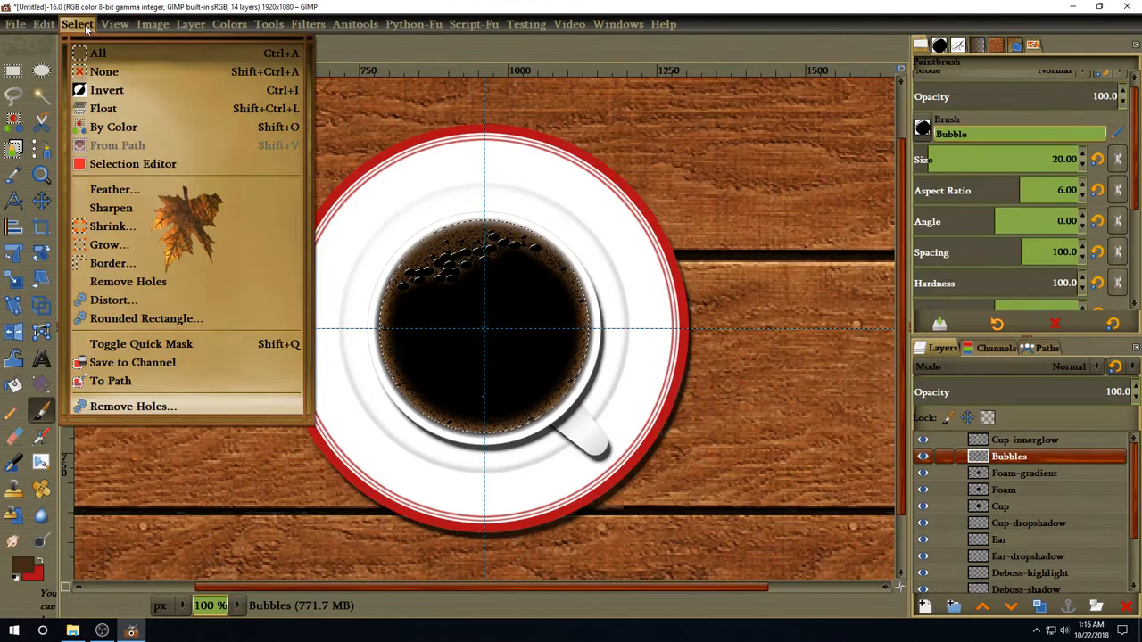
left_click(107, 71)
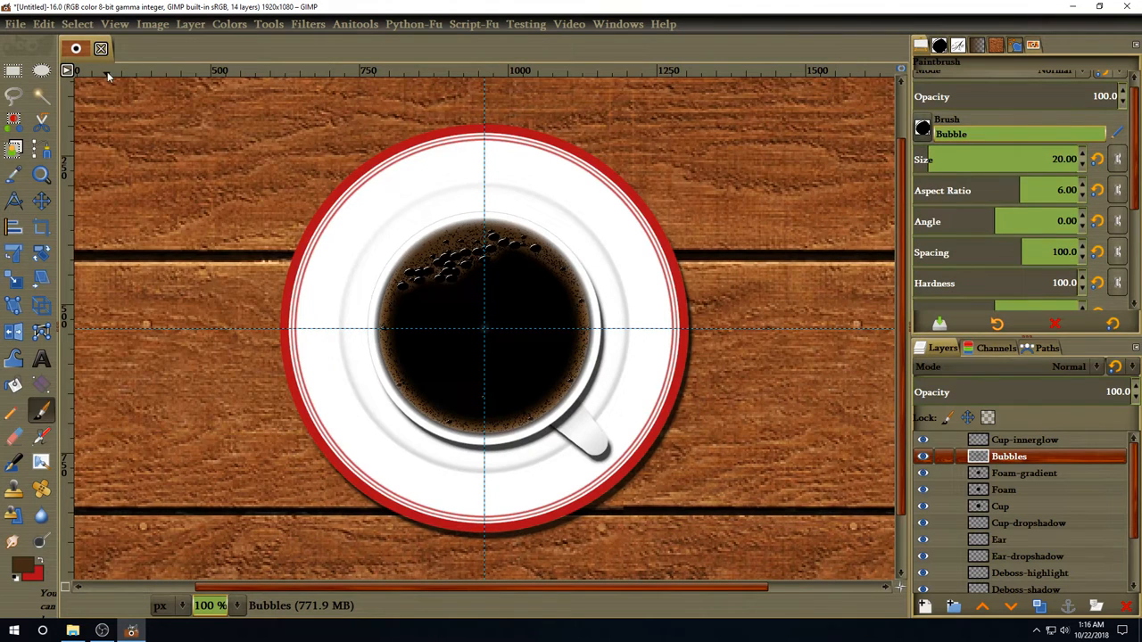
left_click(1042, 366)
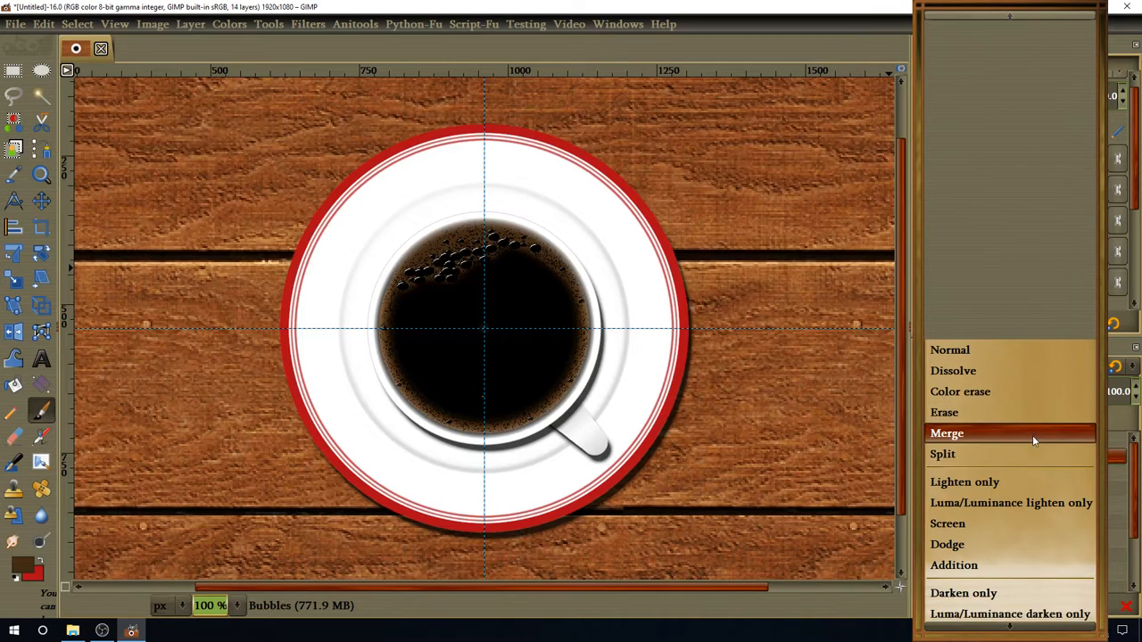
scroll(1023, 507, "down", 20)
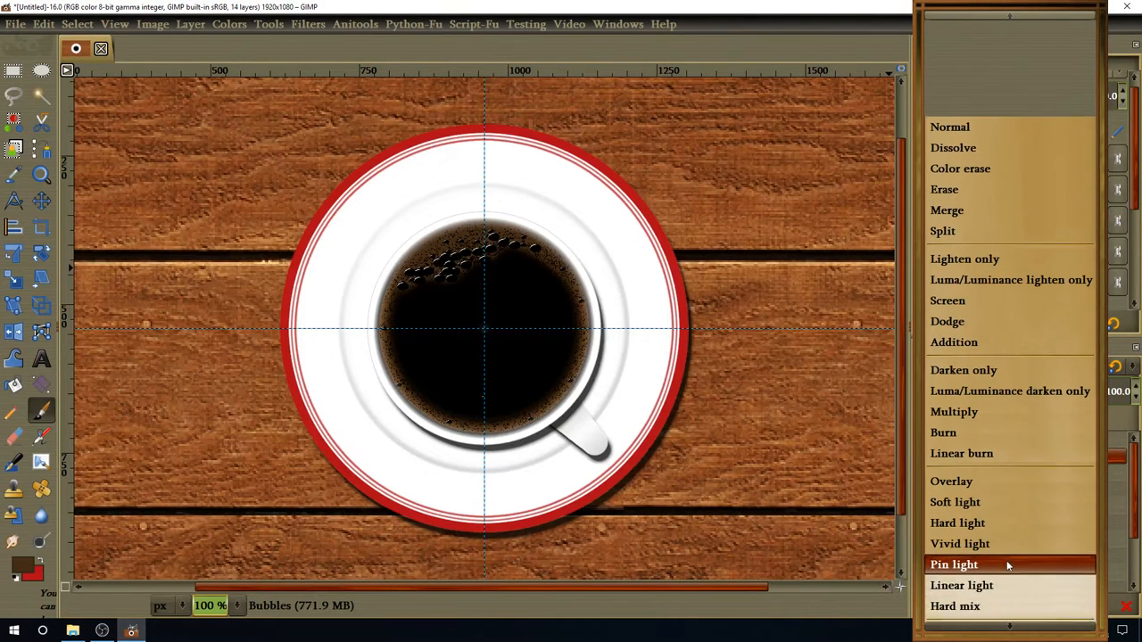
scroll(1007, 565, "down", 5)
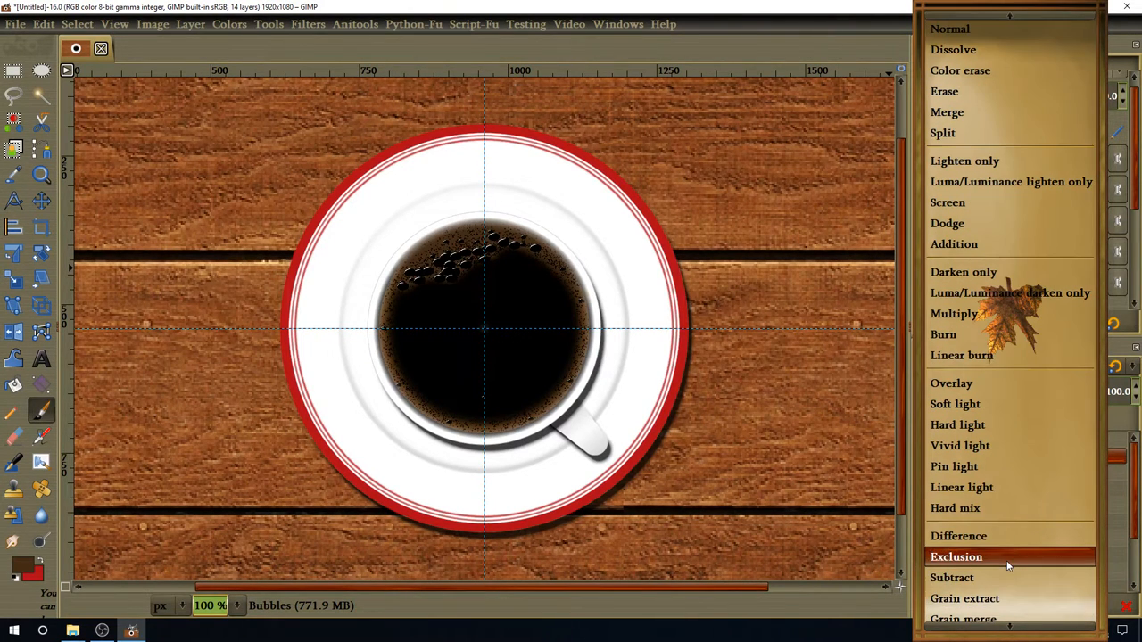
scroll(1004, 535, "down", 3)
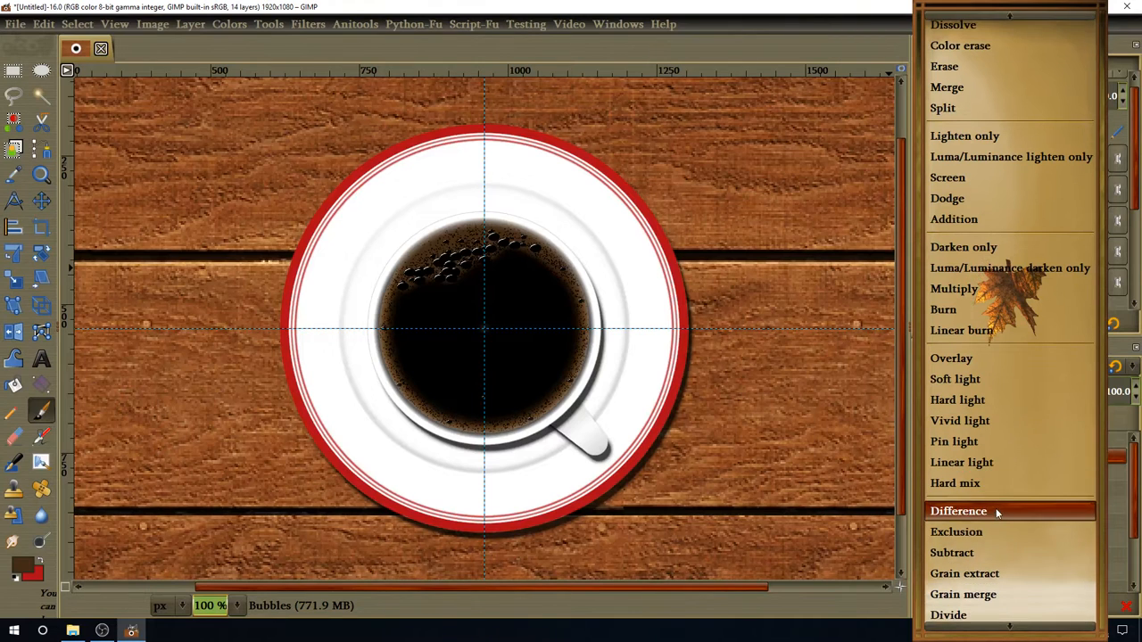
left_click(1011, 556)
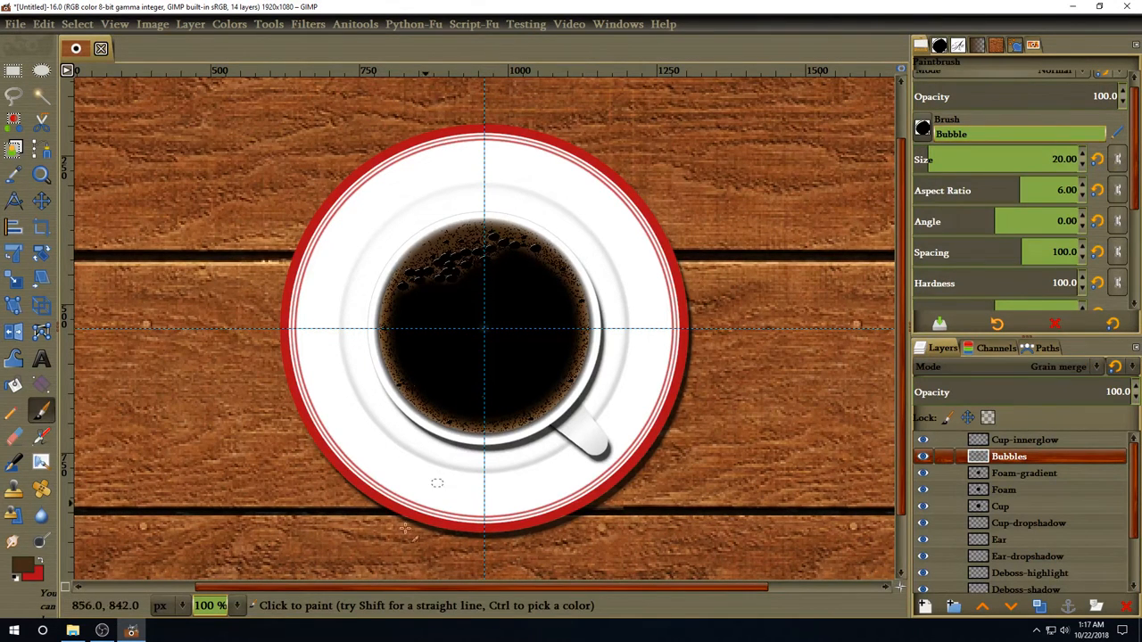
Select the Foam-gradient layer and set the foreground color to fffddd.
left_click(238, 606)
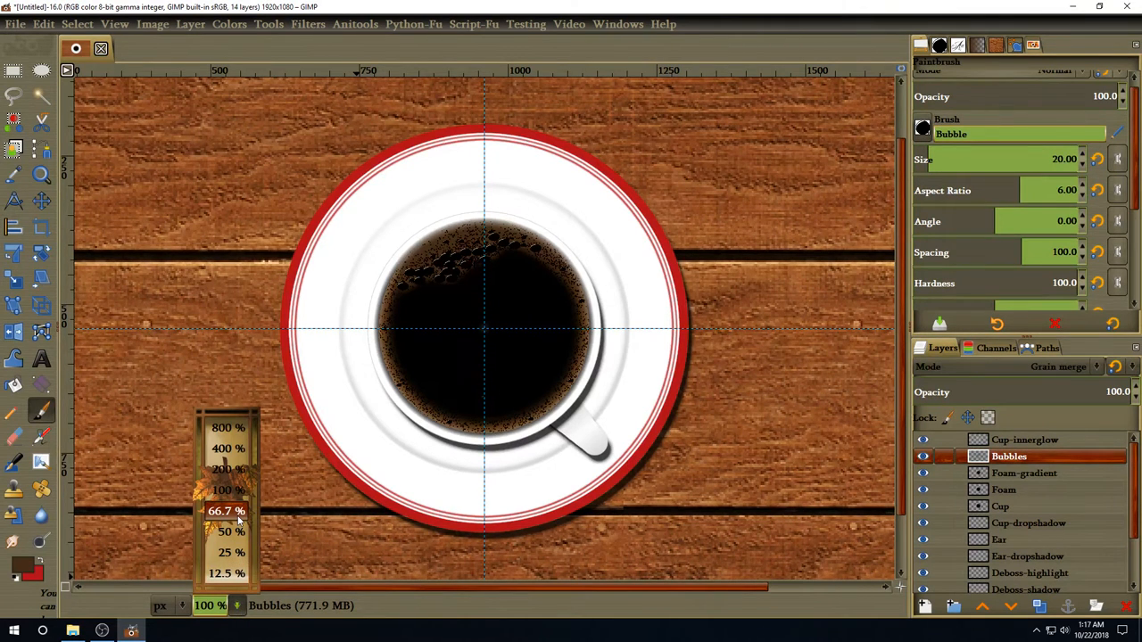
left_click(225, 511)
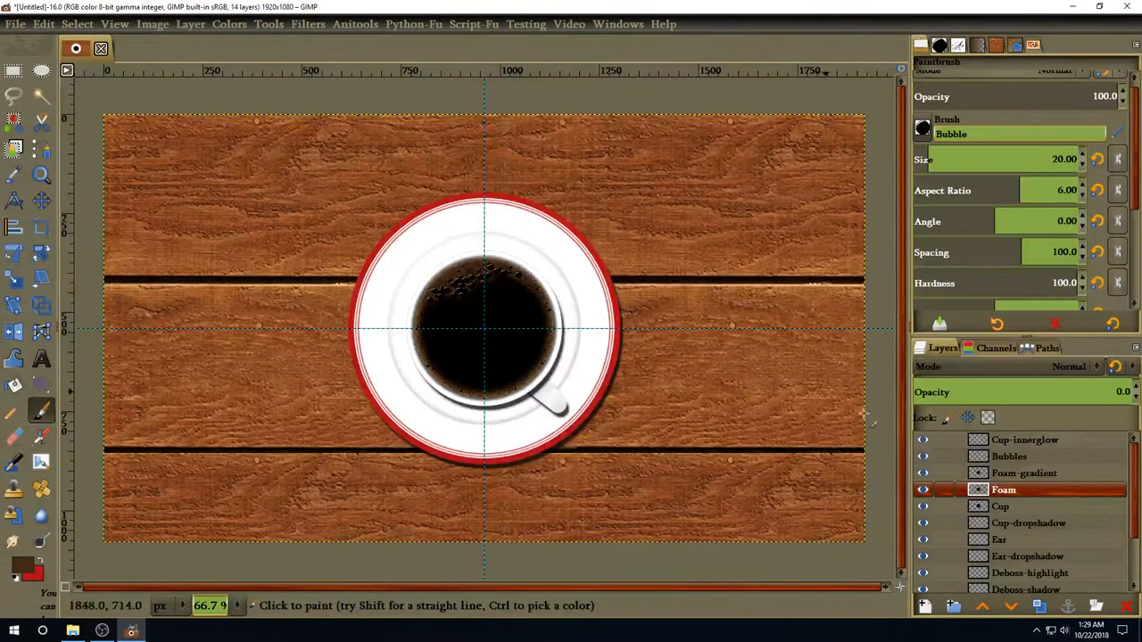
left_click(1034, 473)
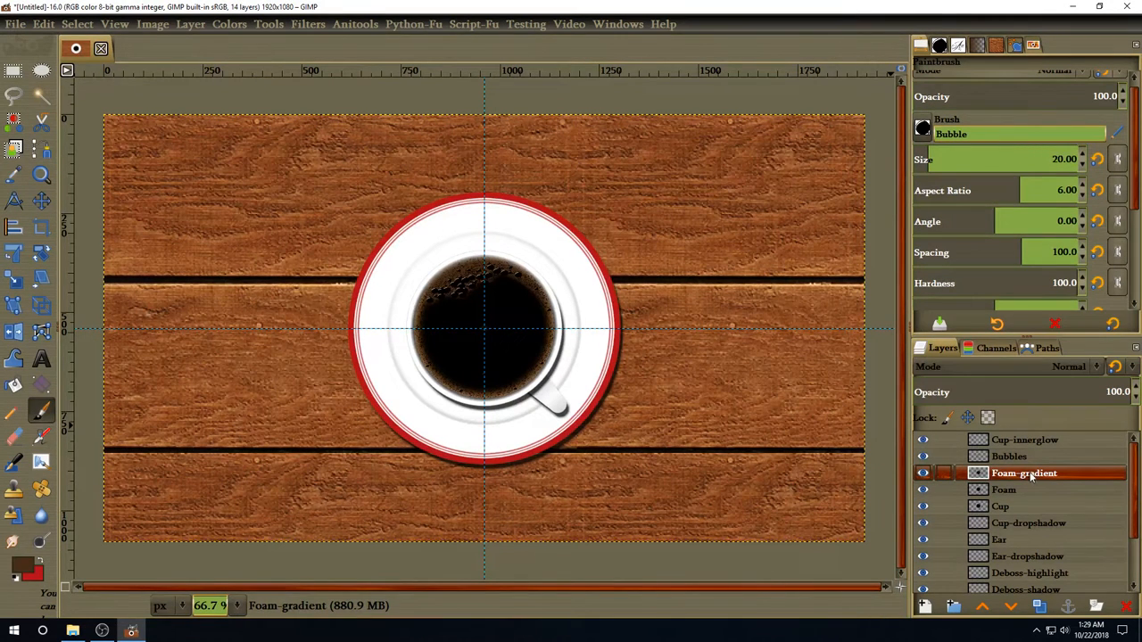
left_click(26, 569)
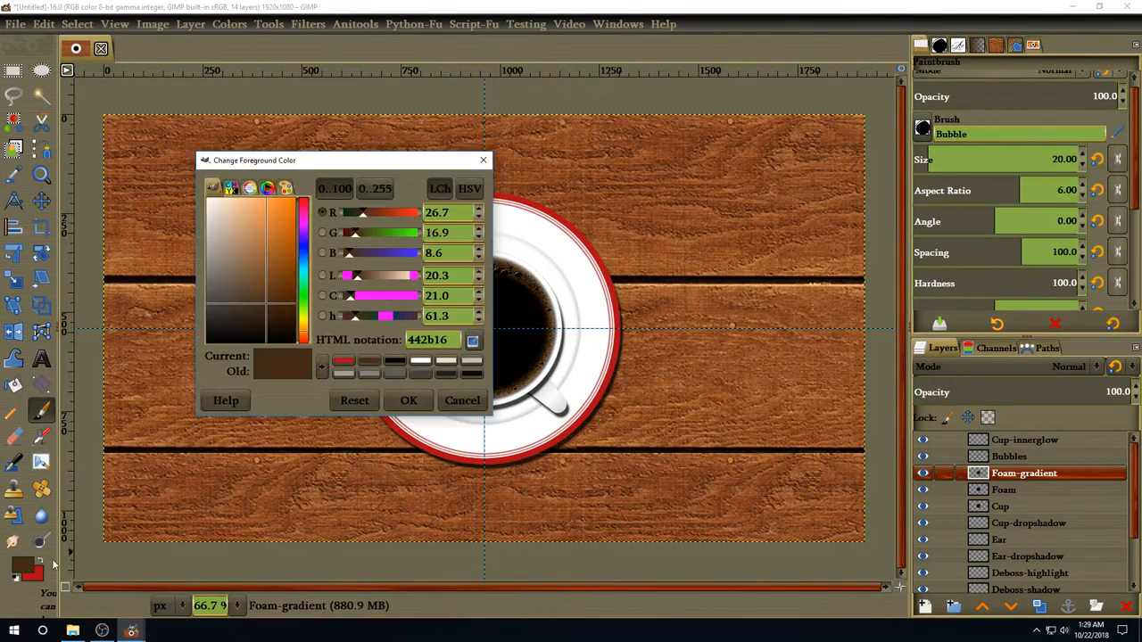
left_click_drag(448, 339, 408, 340)
type("fffddd")
left_click(409, 400)
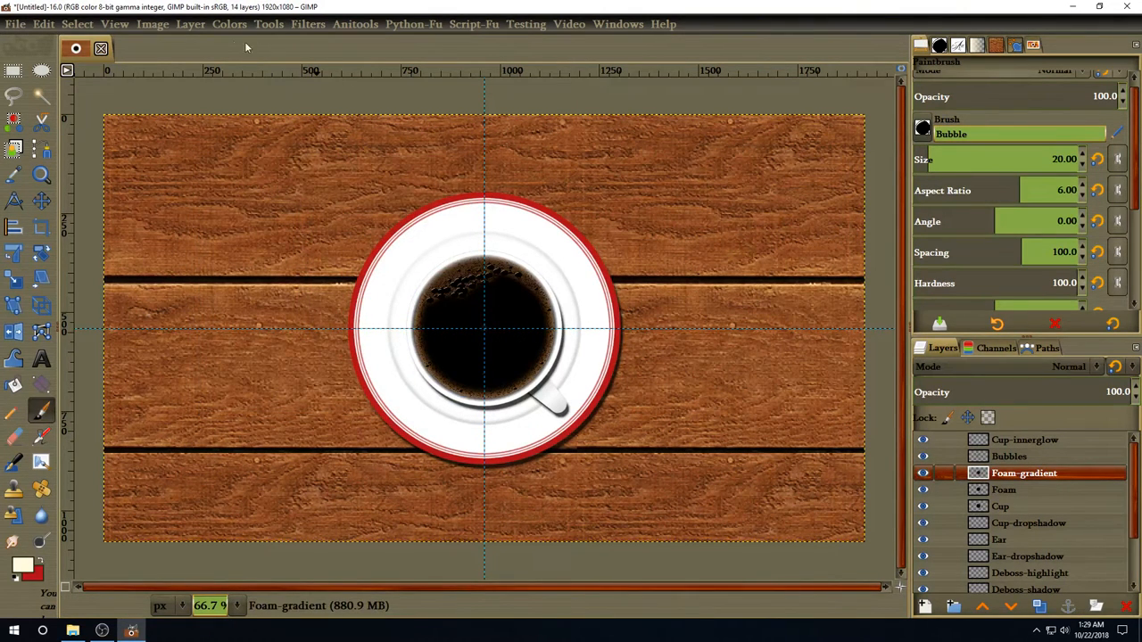
Start a Gradient Overlay effect on the Foam-gradient layer and choose the FG to Transparent gradient.
left_click(193, 25)
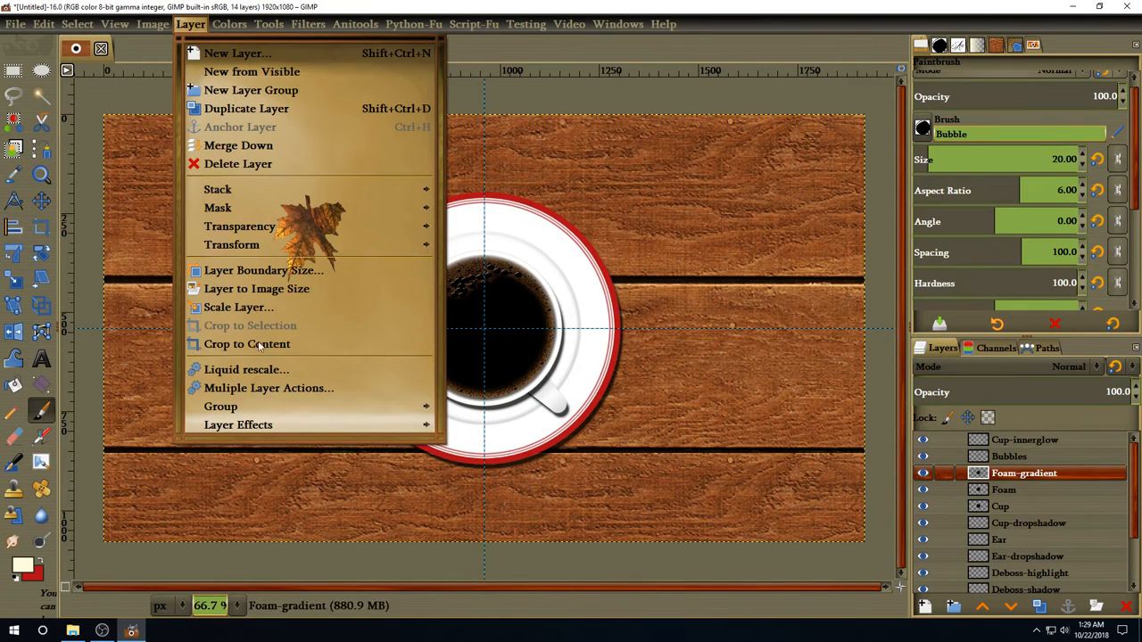
mouse_move(260, 427)
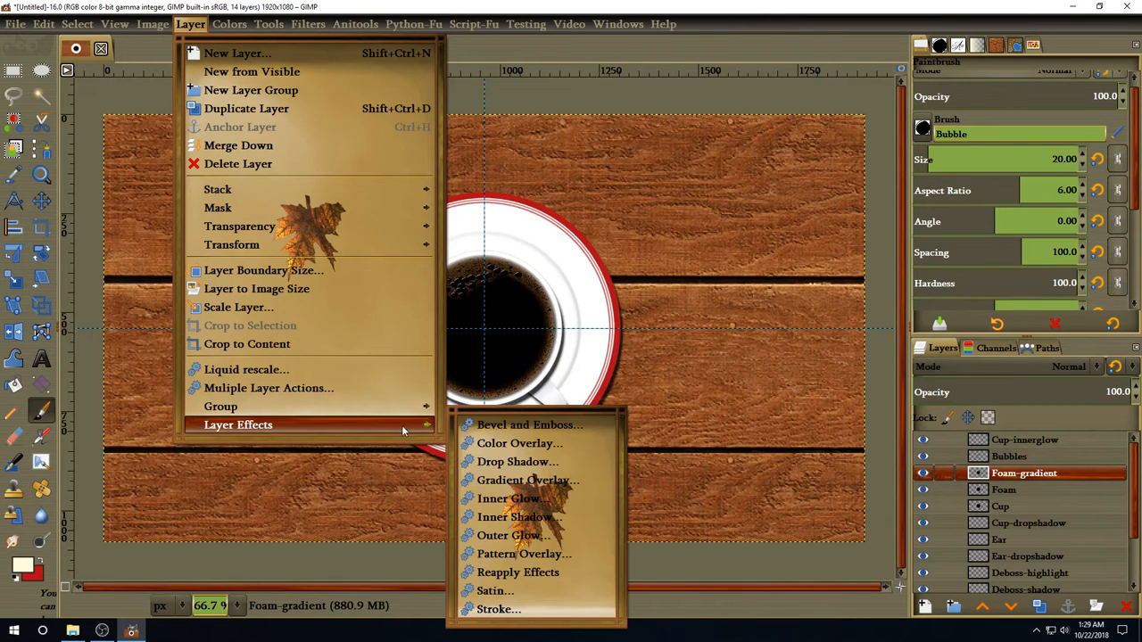
left_click(523, 477)
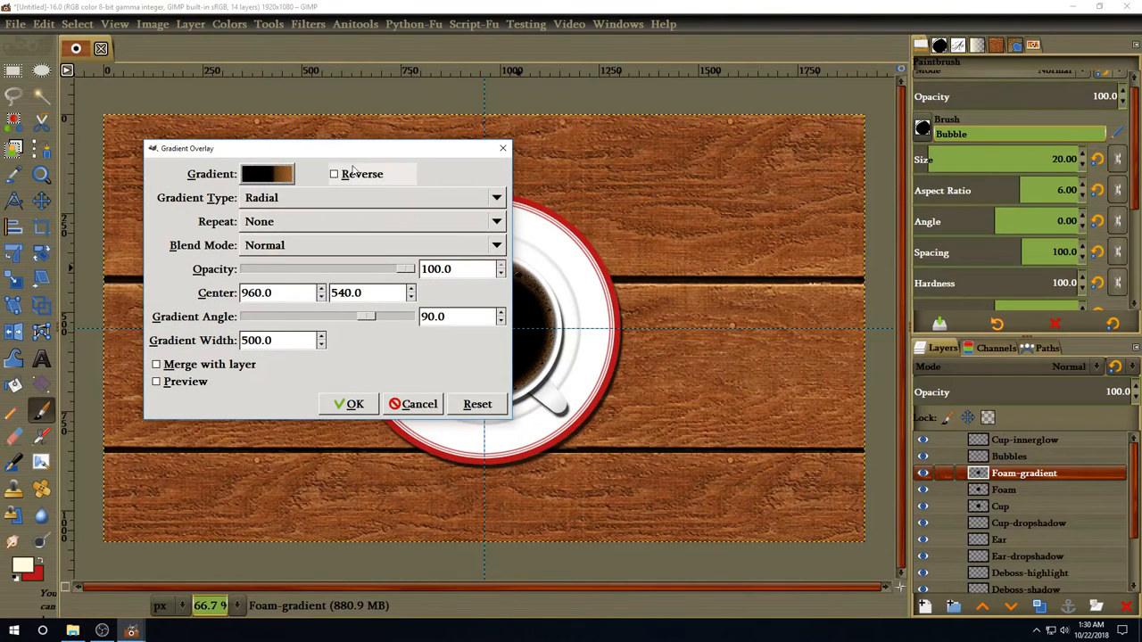
left_click_drag(384, 152, 886, 36)
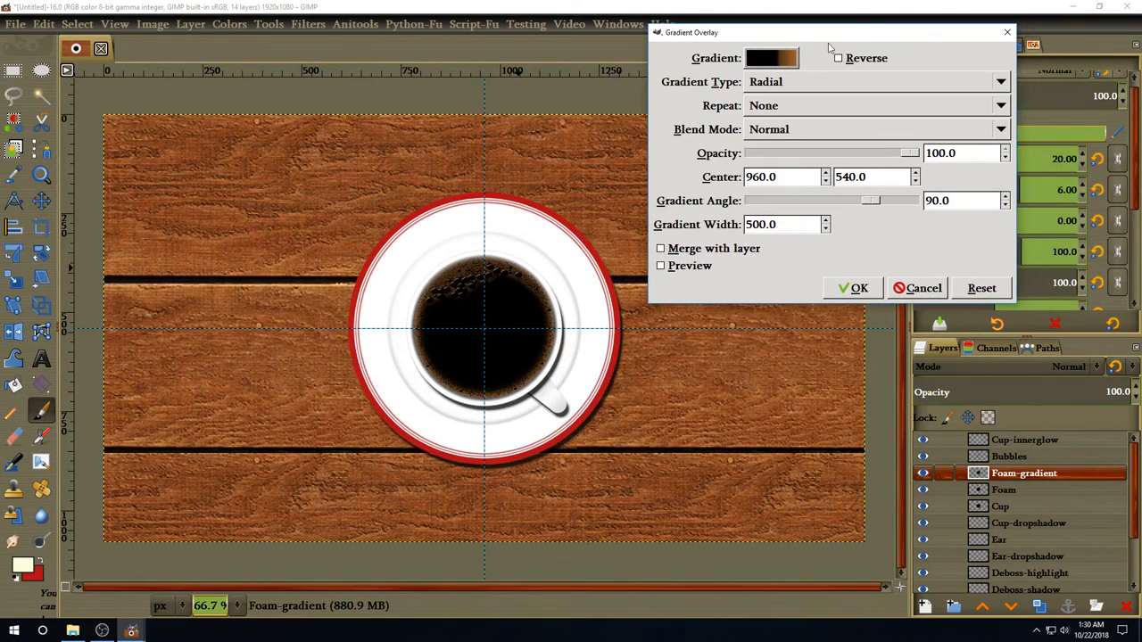
left_click(772, 59)
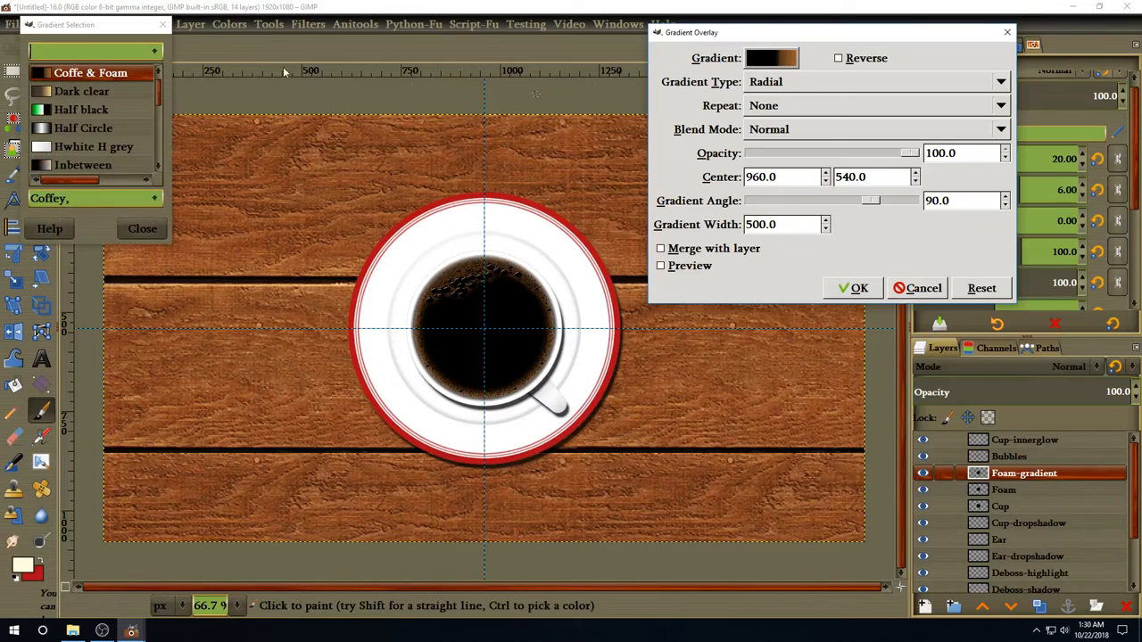
left_click_drag(138, 24, 510, 46)
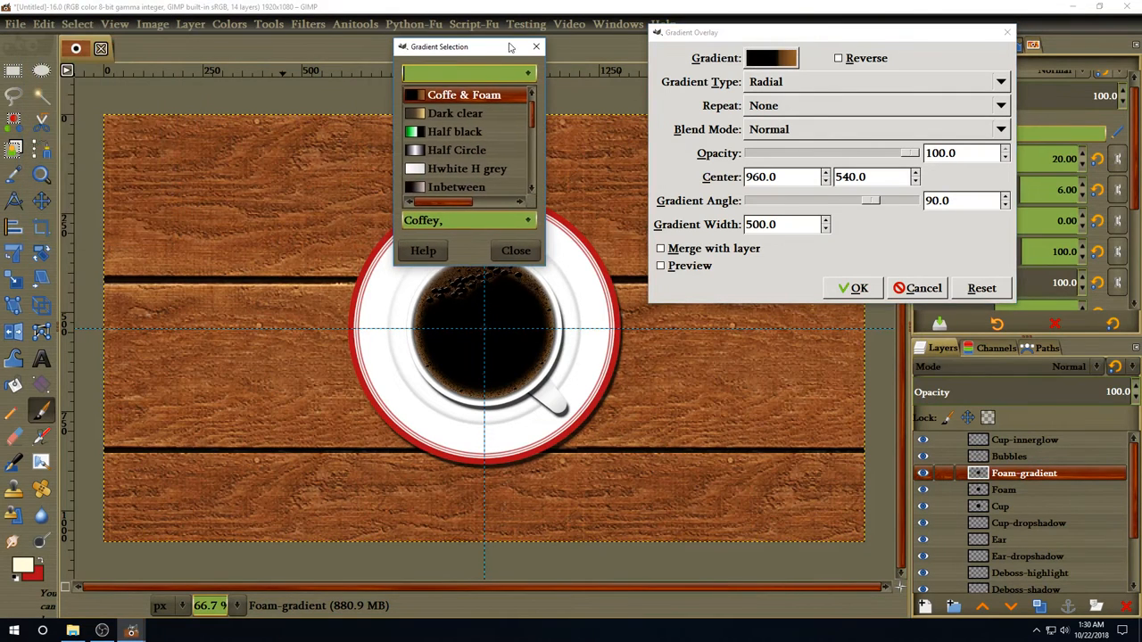
scroll(471, 162, "up", 2)
left_click(473, 154)
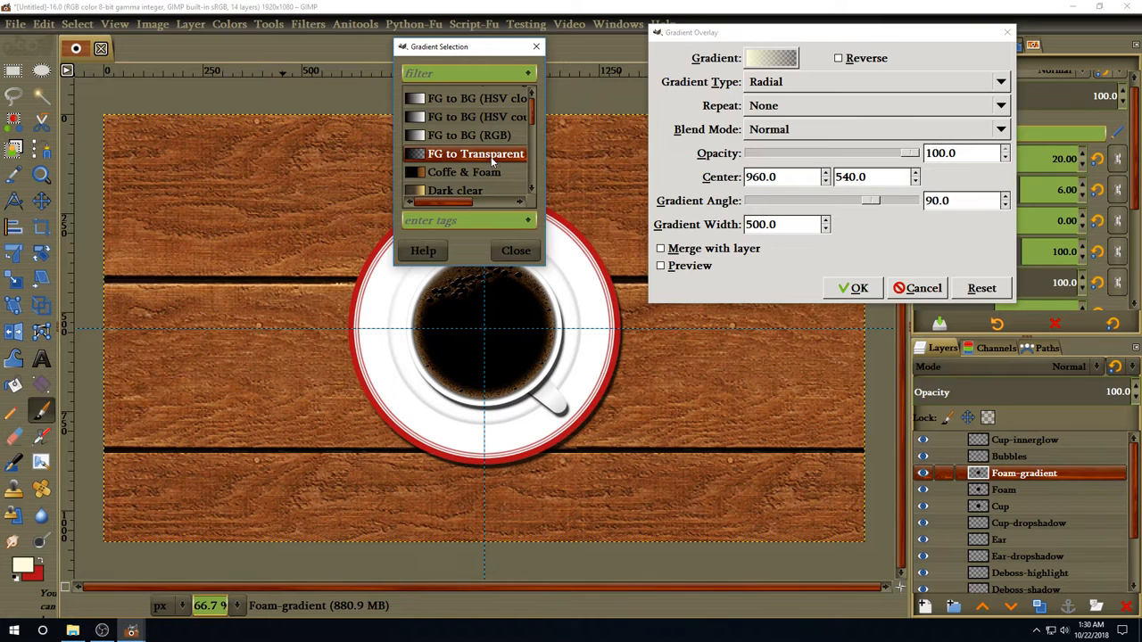
left_click(513, 250)
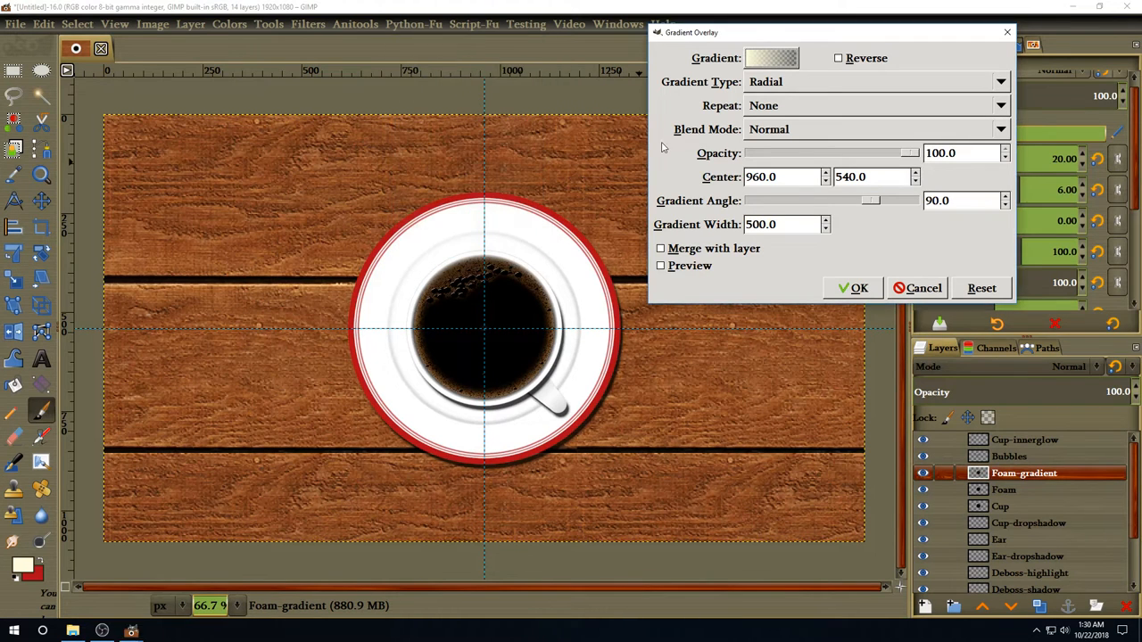
Set the gradient overlay's type to Linear and its opacity to 30.
left_click(783, 84)
left_click(769, 43)
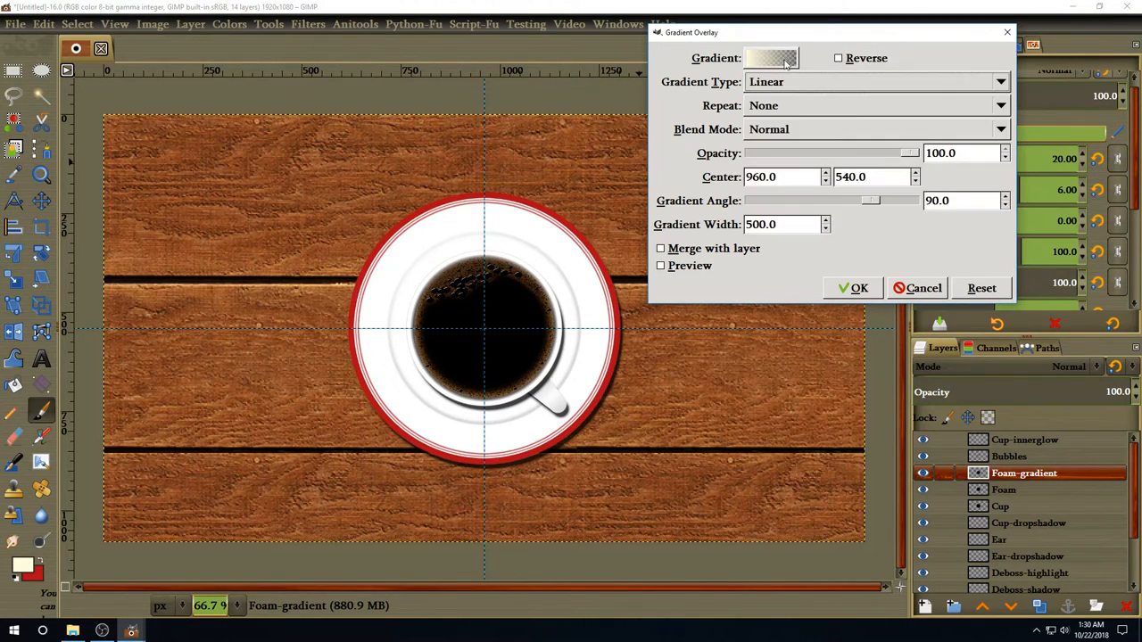
double_click(952, 152)
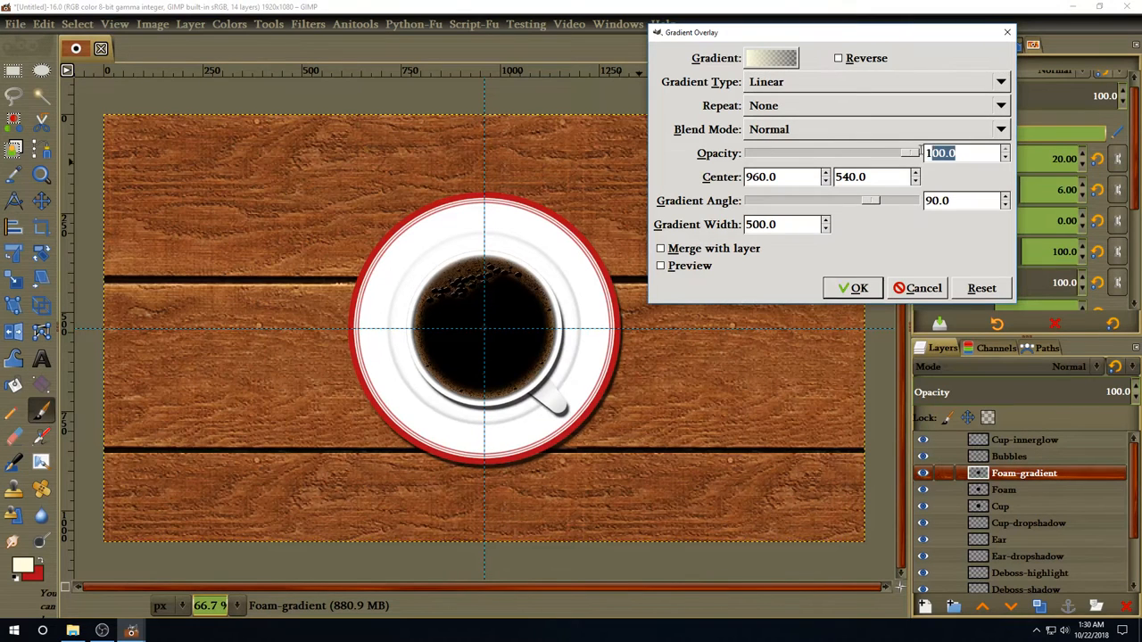
type("30")
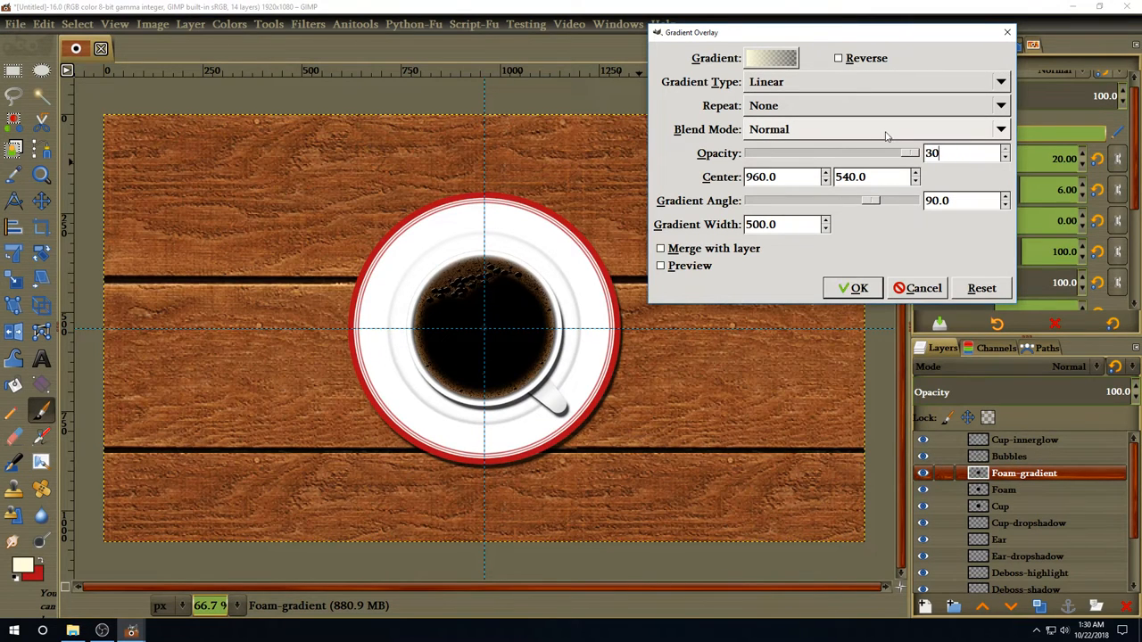
key("Tab")
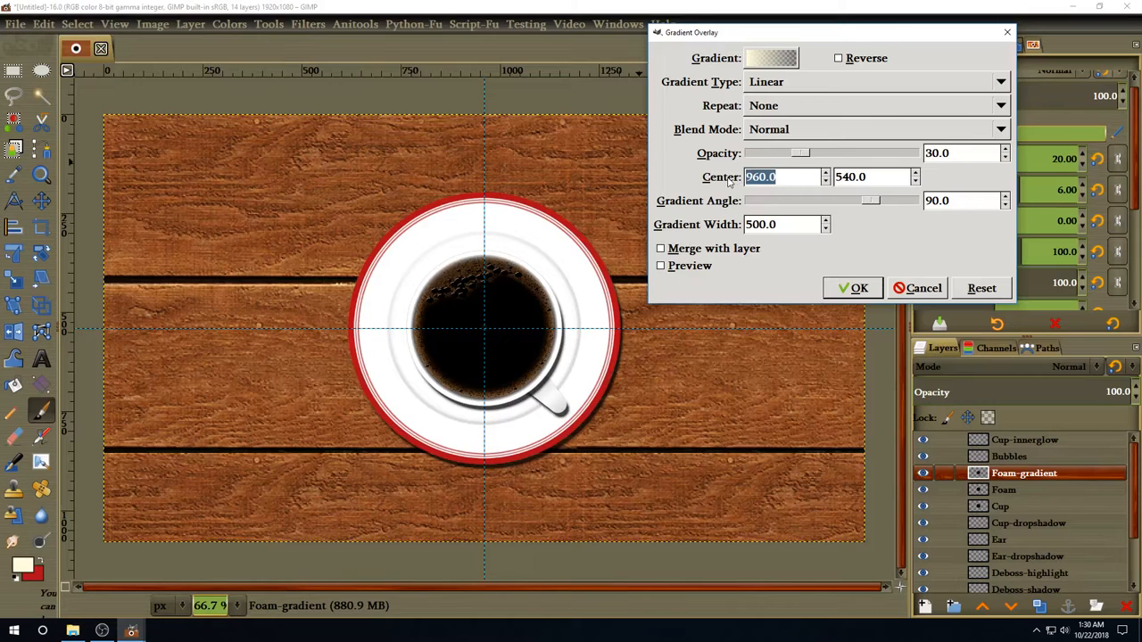
Set the overlay's center to 1000, 650, gradient angle to 130 and gradient width to 200, and apply it.
type("1000")
key("Tab")
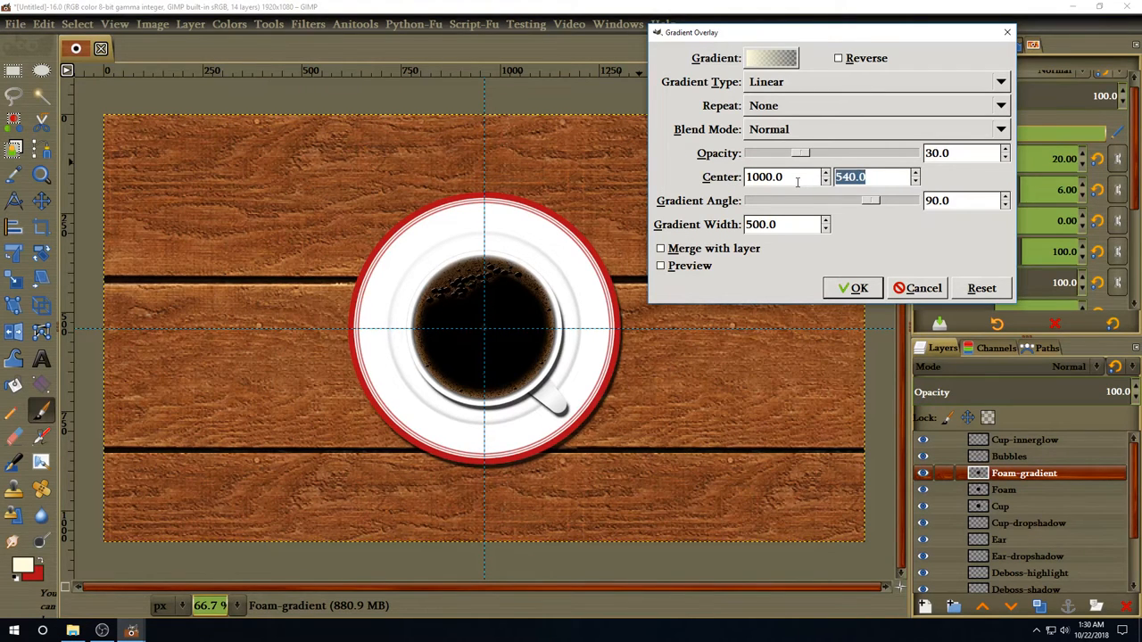
type("650")
key("Tab")
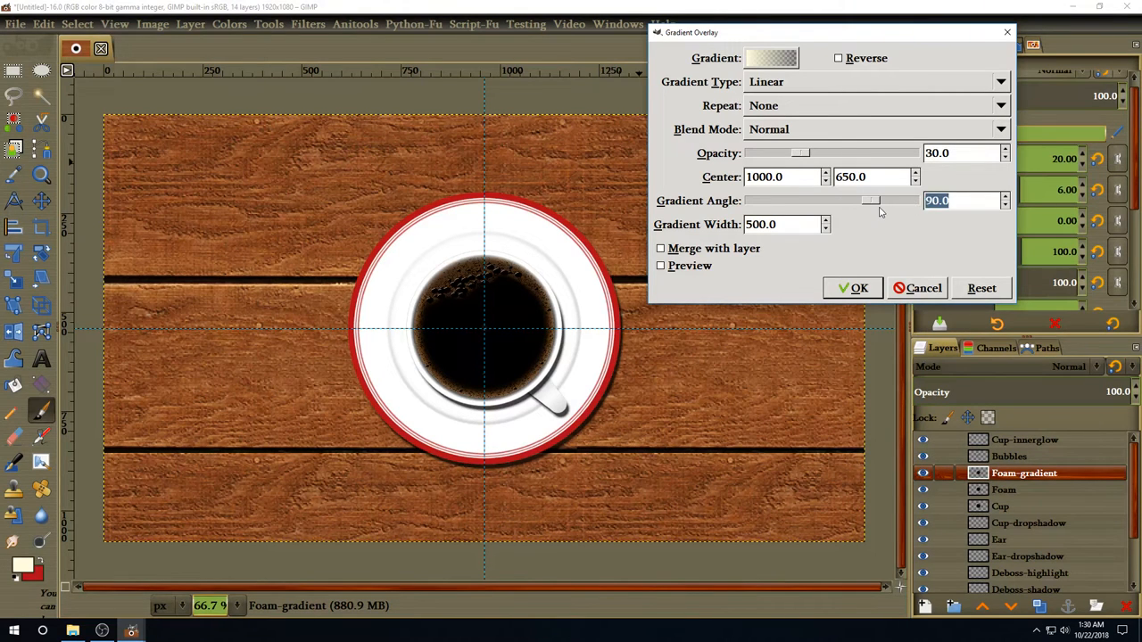
type("130")
key("Tab")
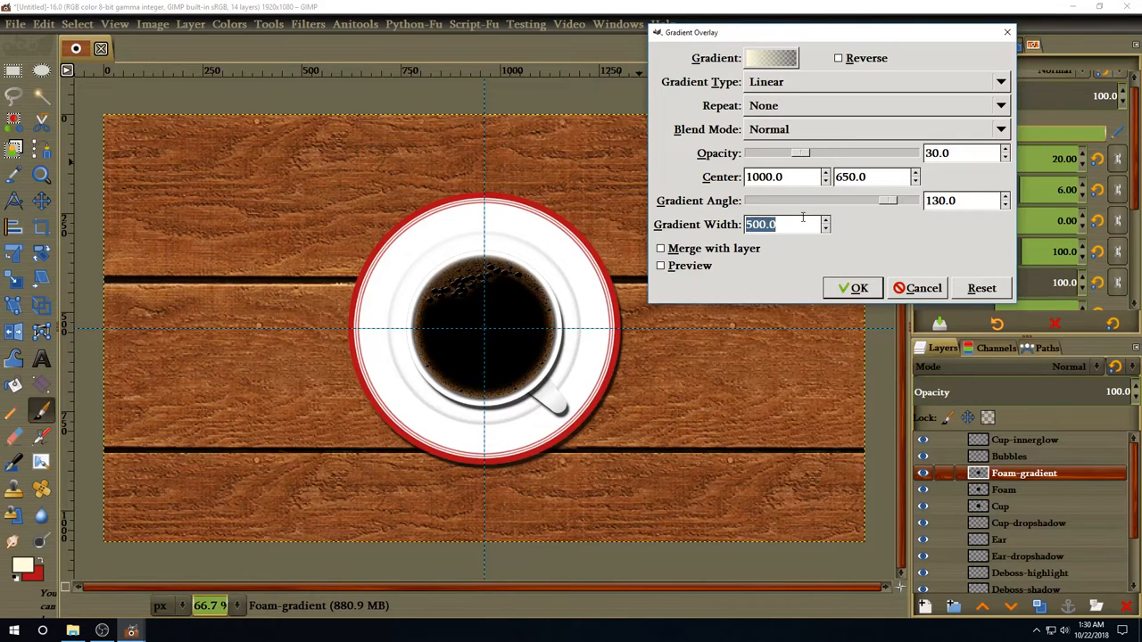
type("200")
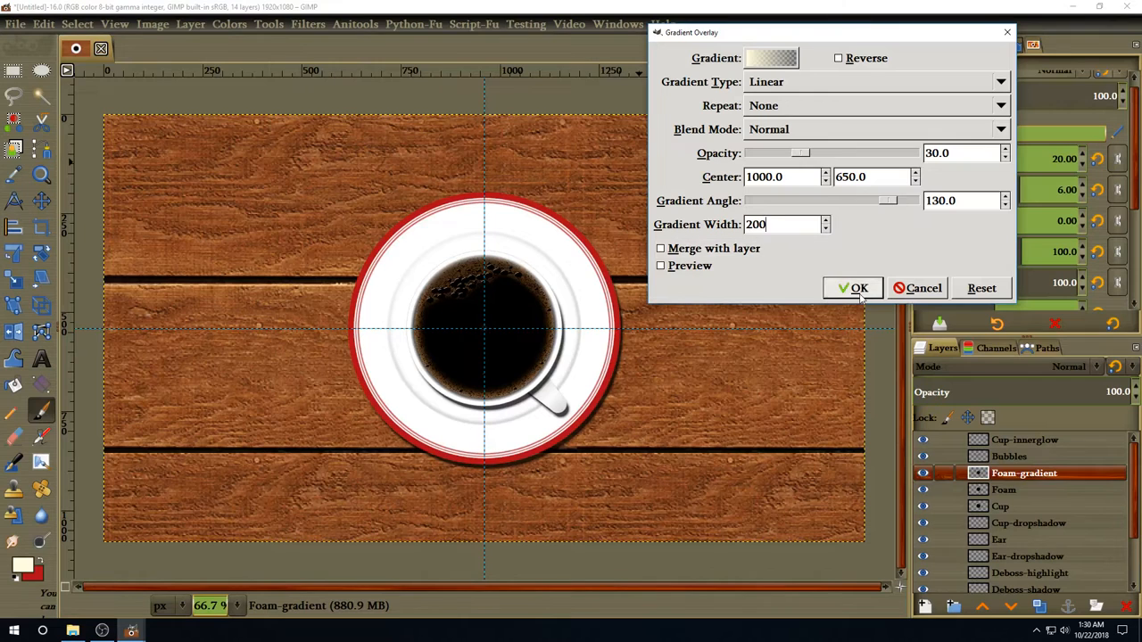
left_click(852, 288)
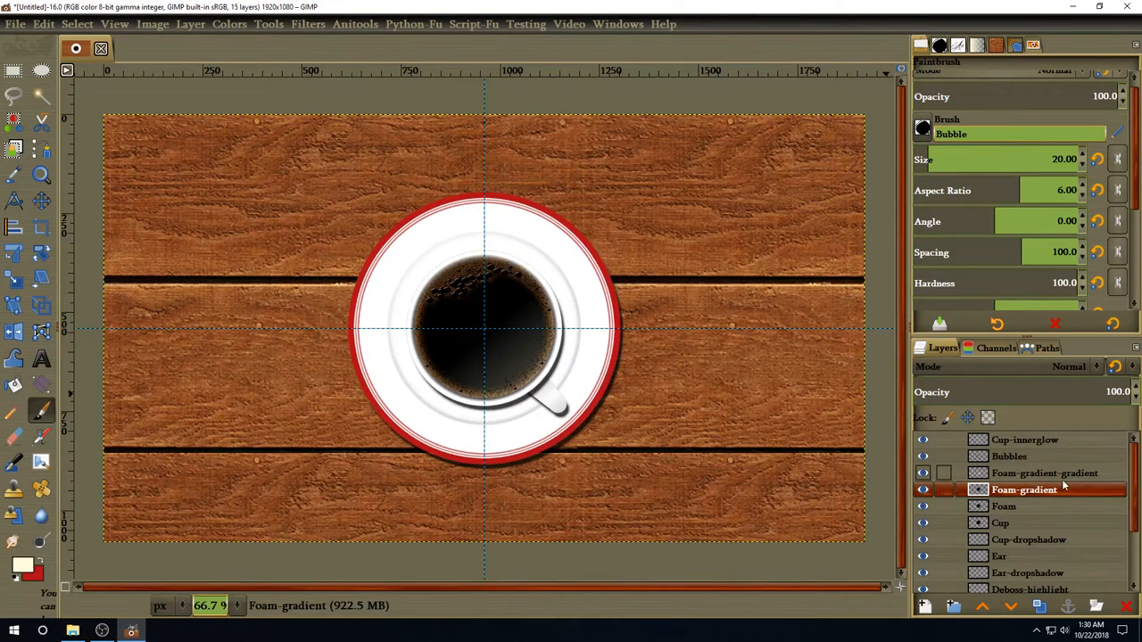
Hide the Background layer and create a new layer from the visible artwork above Cup-innerglow.
scroll(1125, 474, "down", 5)
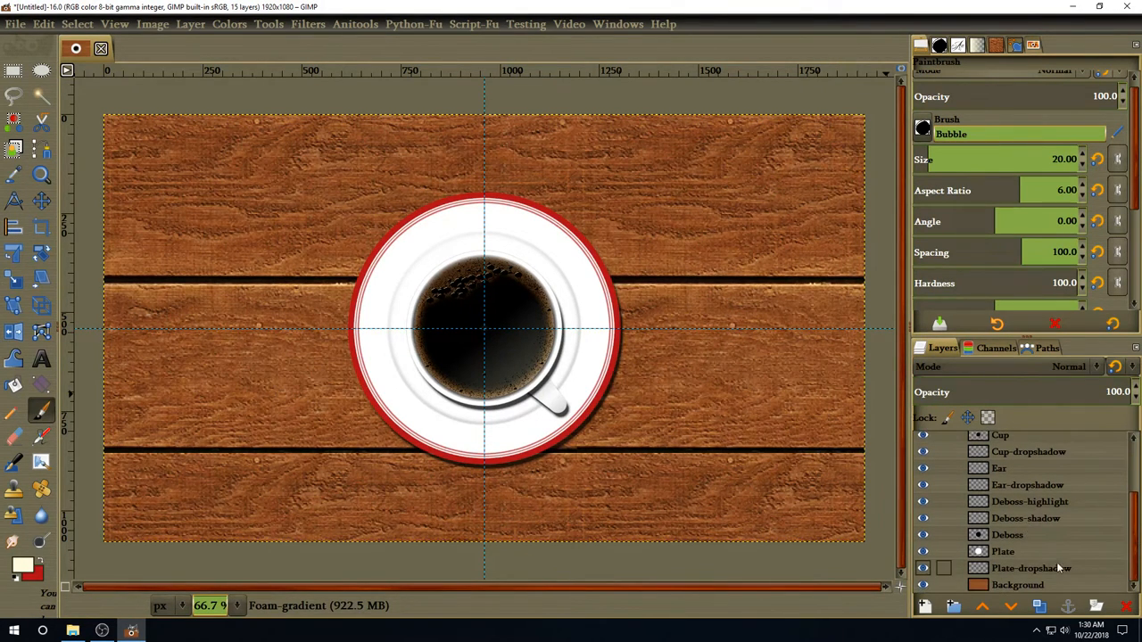
left_click(1012, 584)
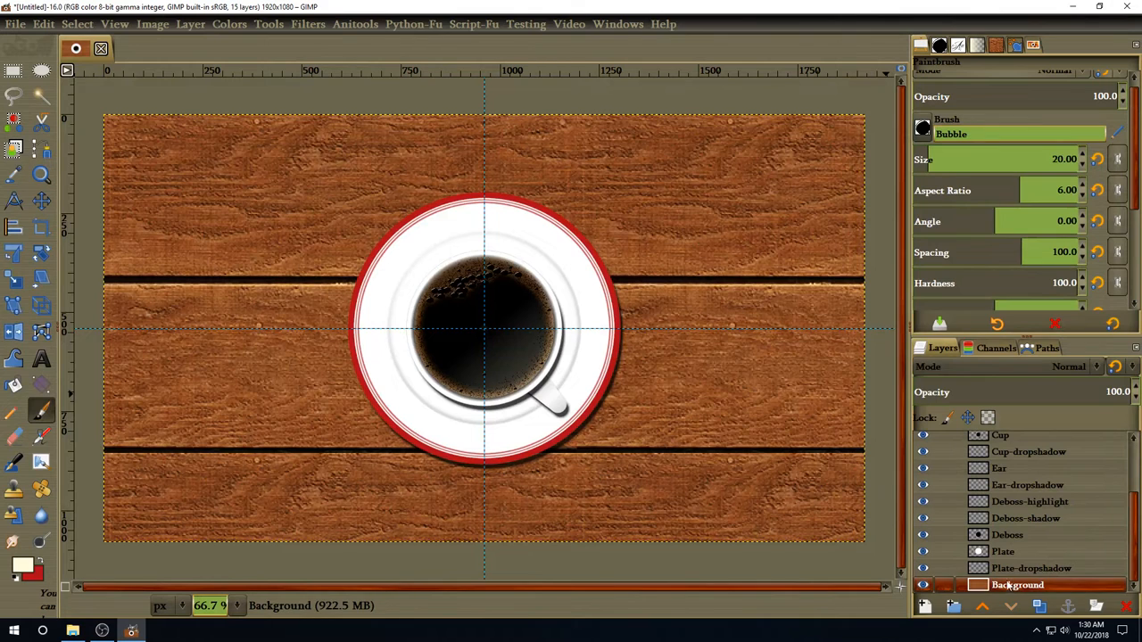
left_click(923, 585)
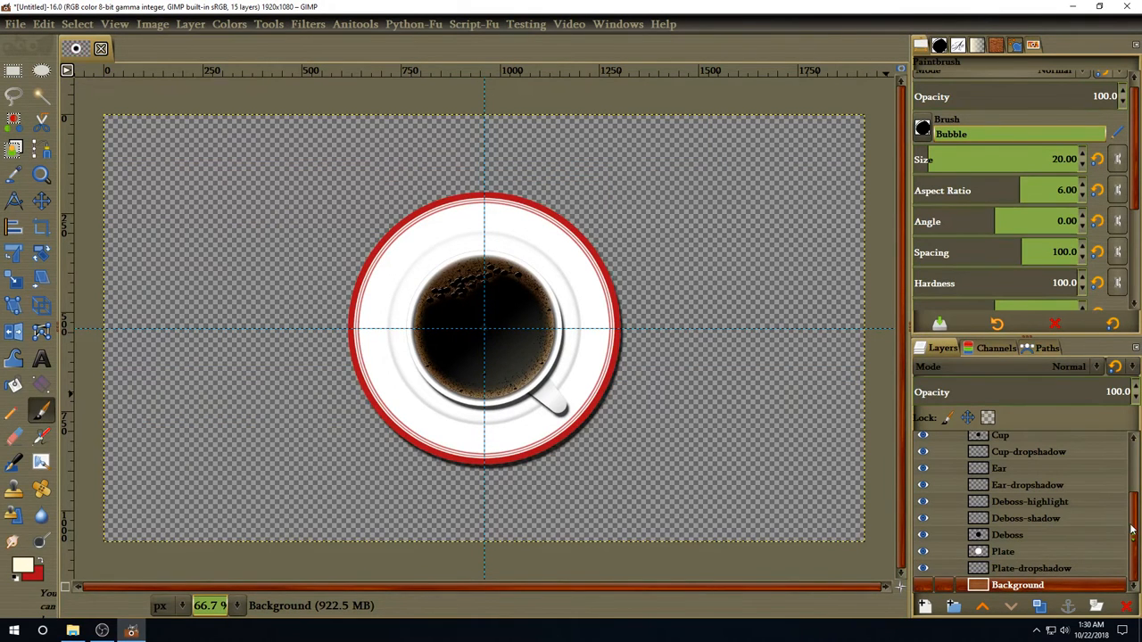
scroll(1133, 457, "up", 3)
left_click(1053, 439)
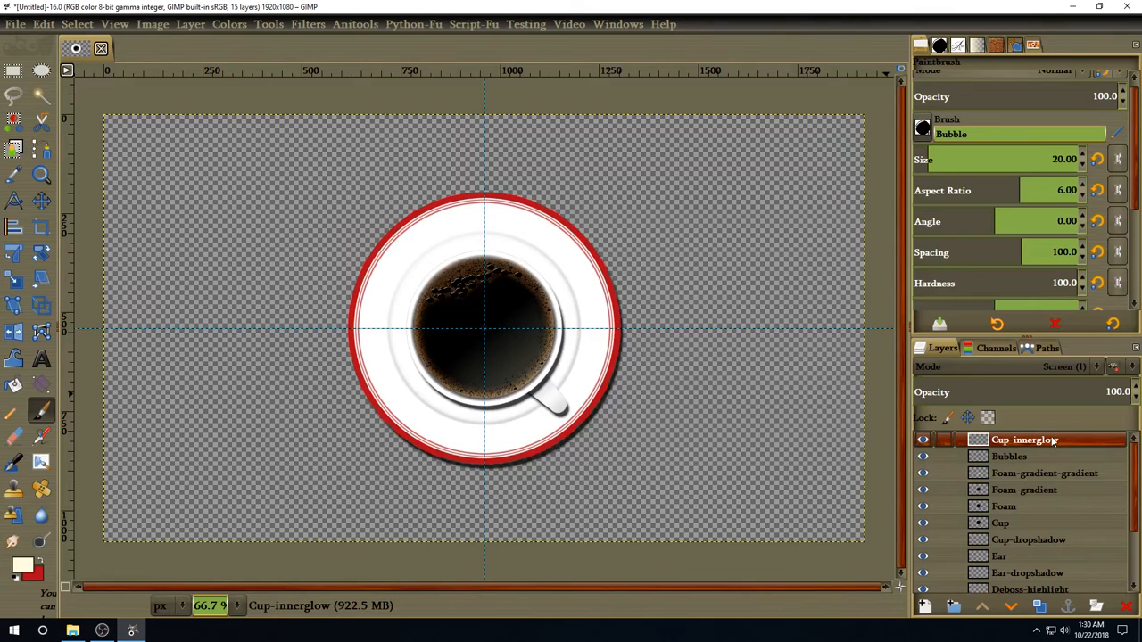
right_click(1049, 444)
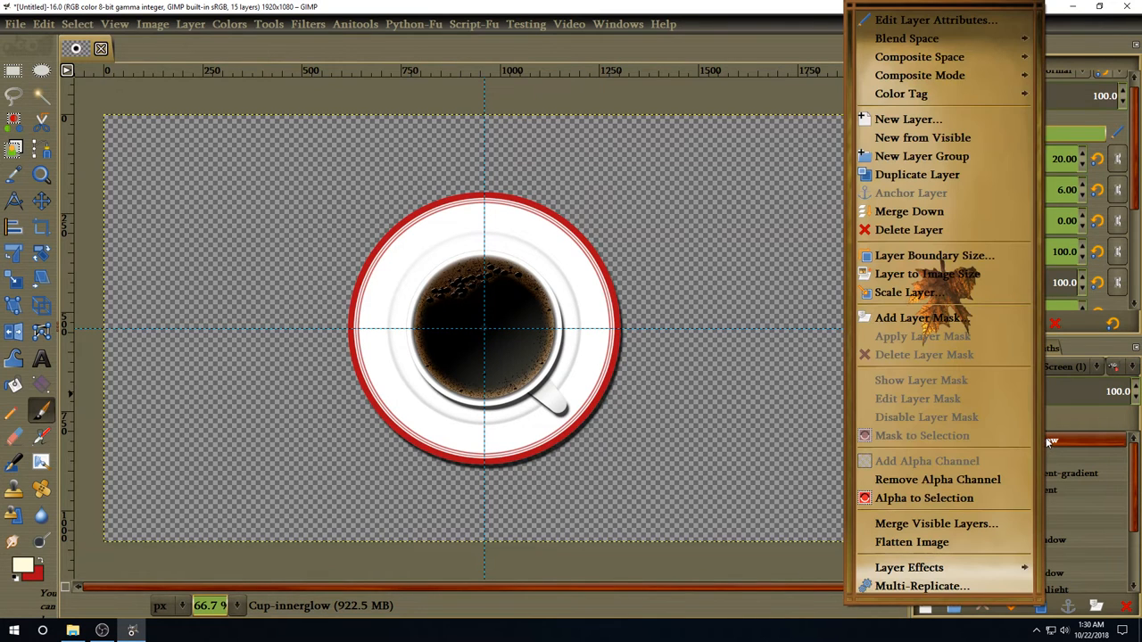
left_click(923, 142)
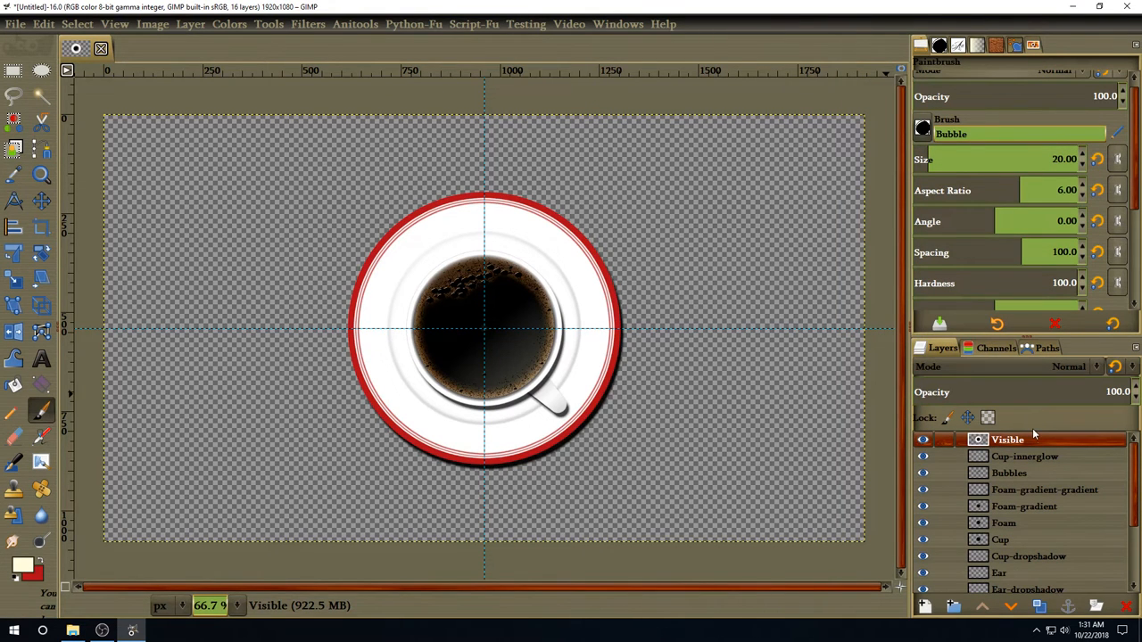
Turn the Background layer's visibility back on.
scroll(1015, 510, "down", 3)
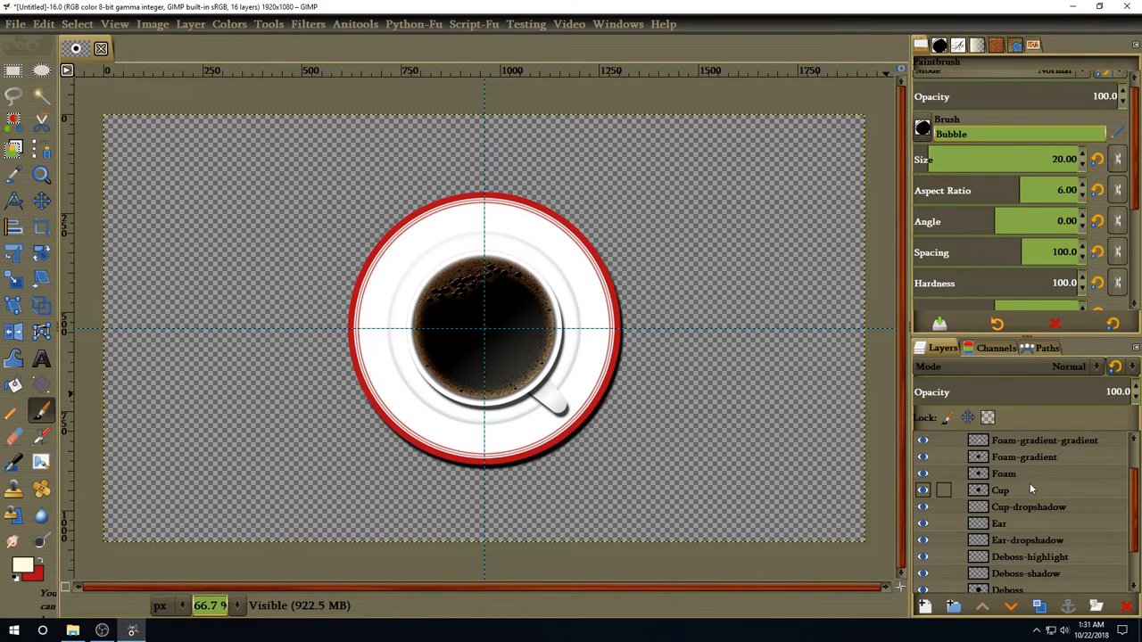
scroll(1030, 482, "up", 3)
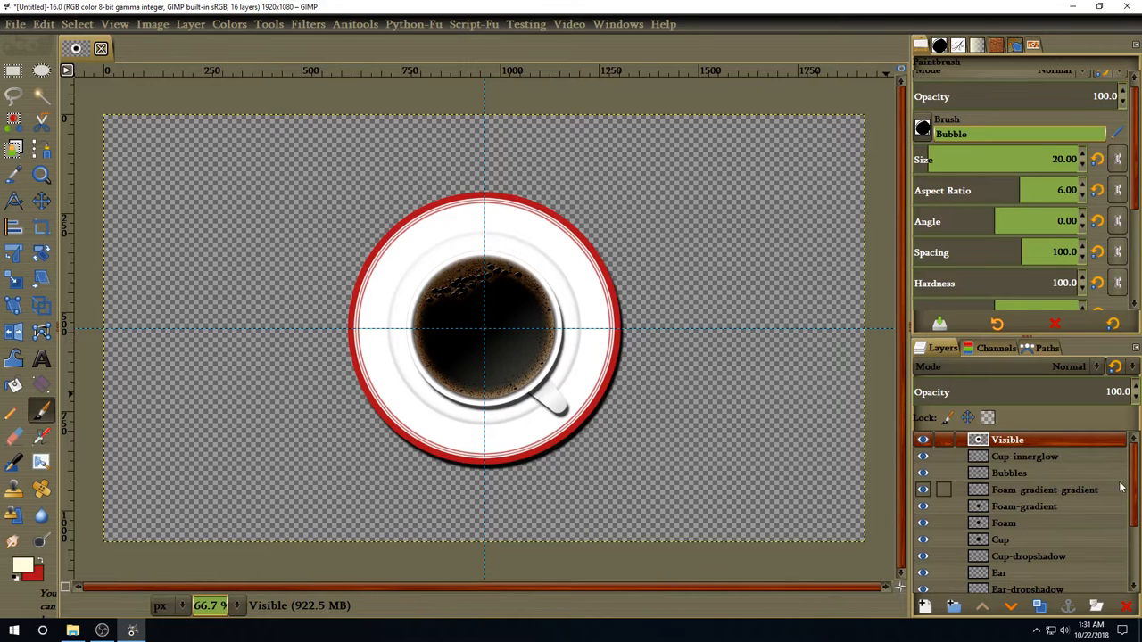
scroll(1136, 532, "down", 5)
scroll(1135, 531, "down", 1)
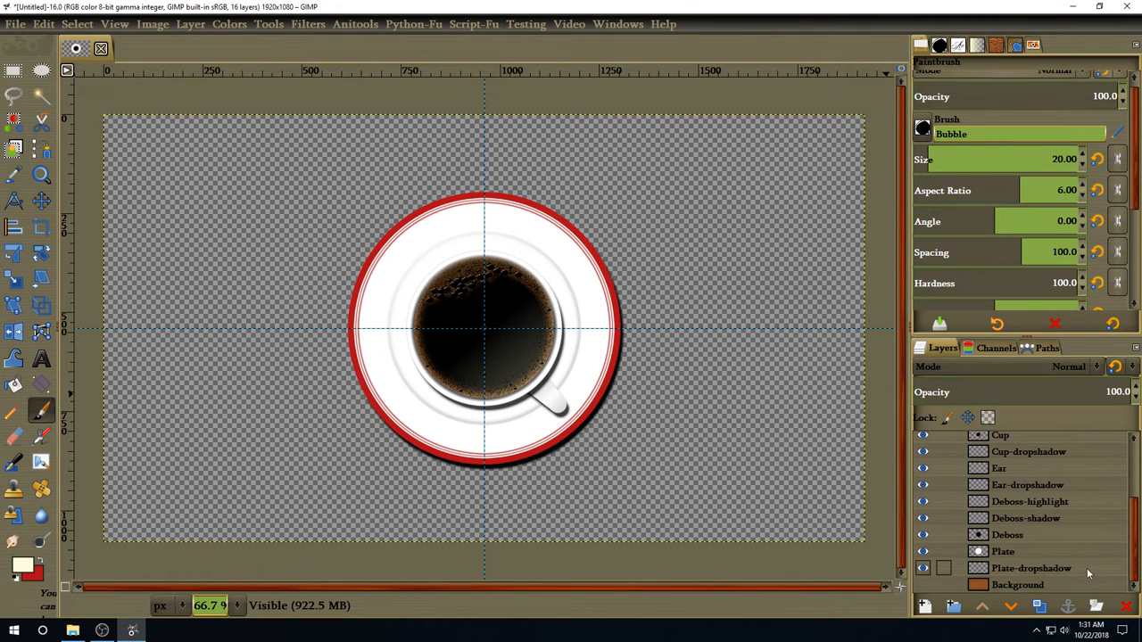
left_click(923, 585)
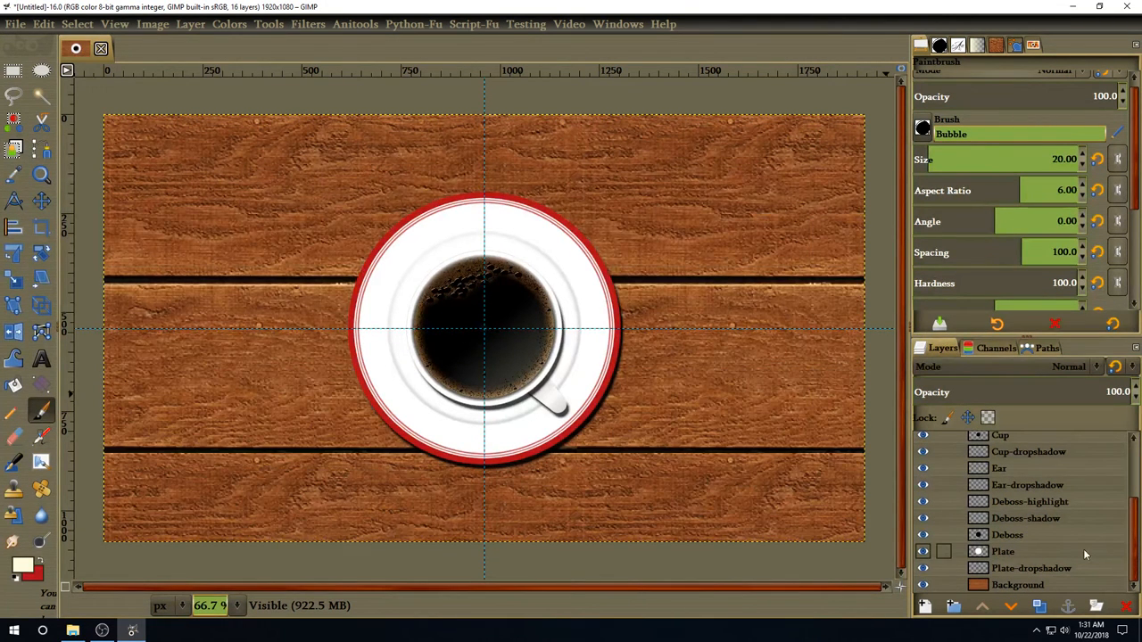
Add a transparent layer named "Sun spots" above the Visible layer.
left_click_drag(1135, 526, 1131, 437)
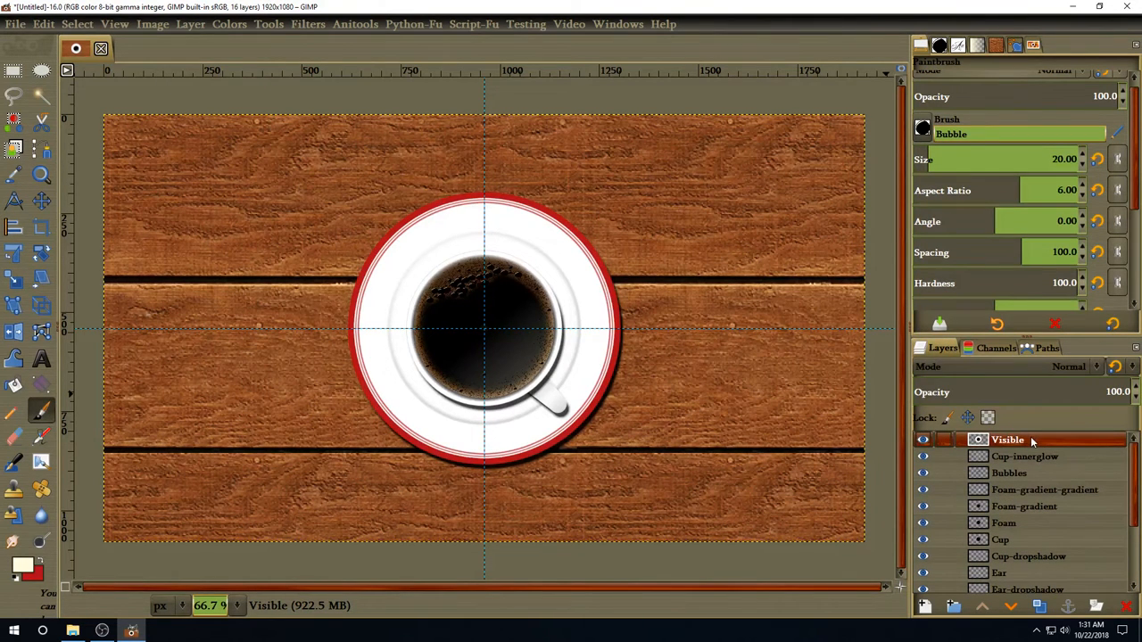
left_click(924, 607)
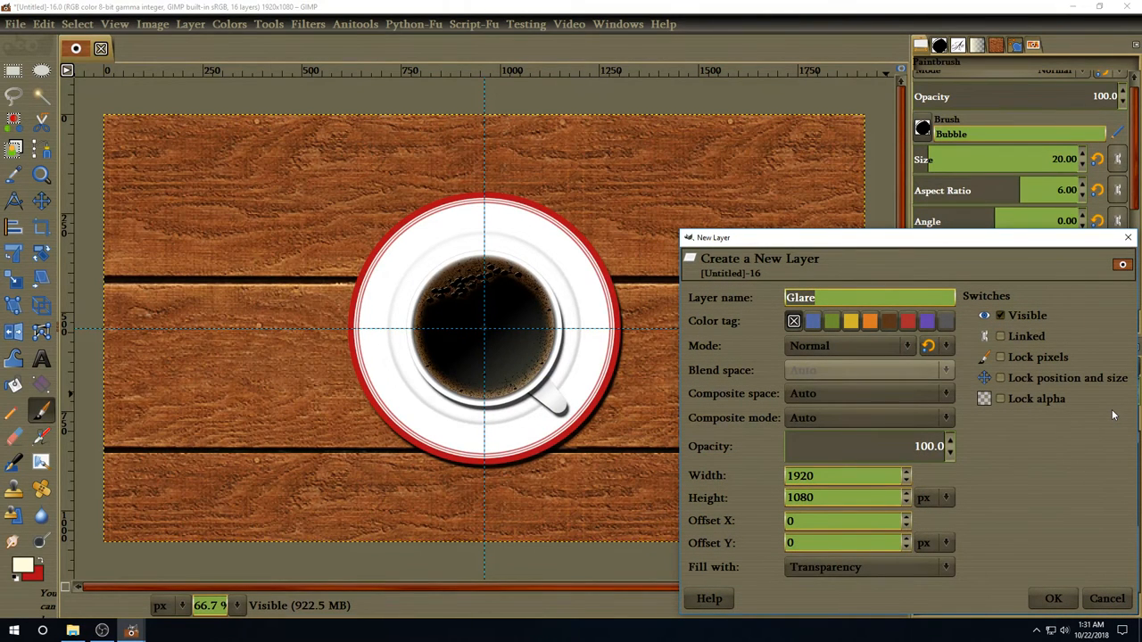
type("Sun spots")
key("Return")
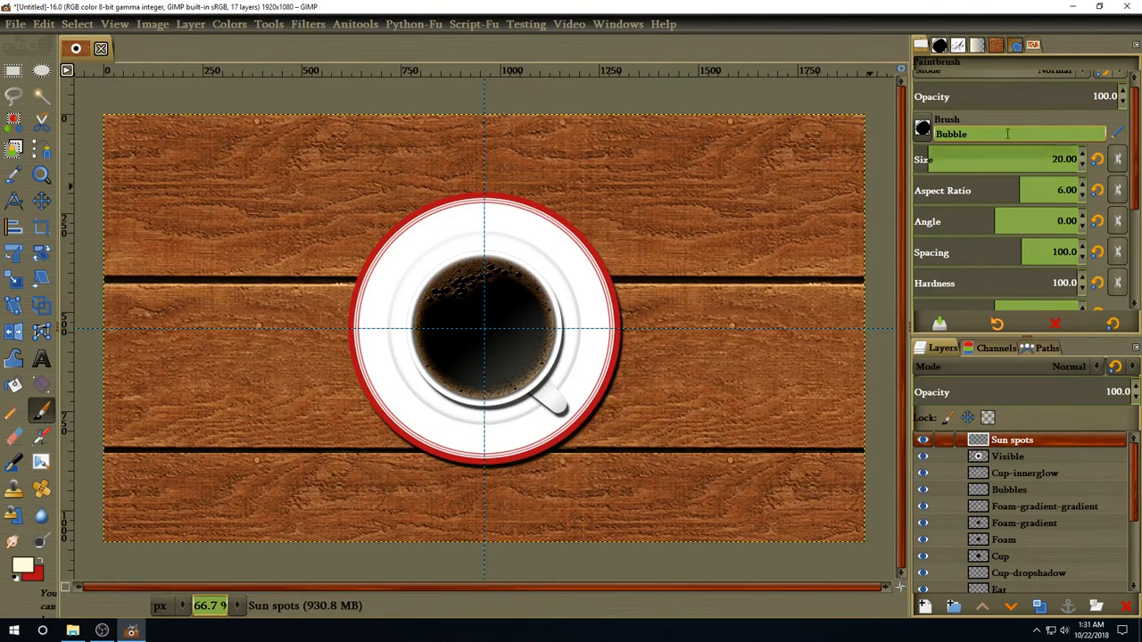
Choose the 2. Hardness 075 brush for the Paintbrush and set its size to 700.
left_click(939, 46)
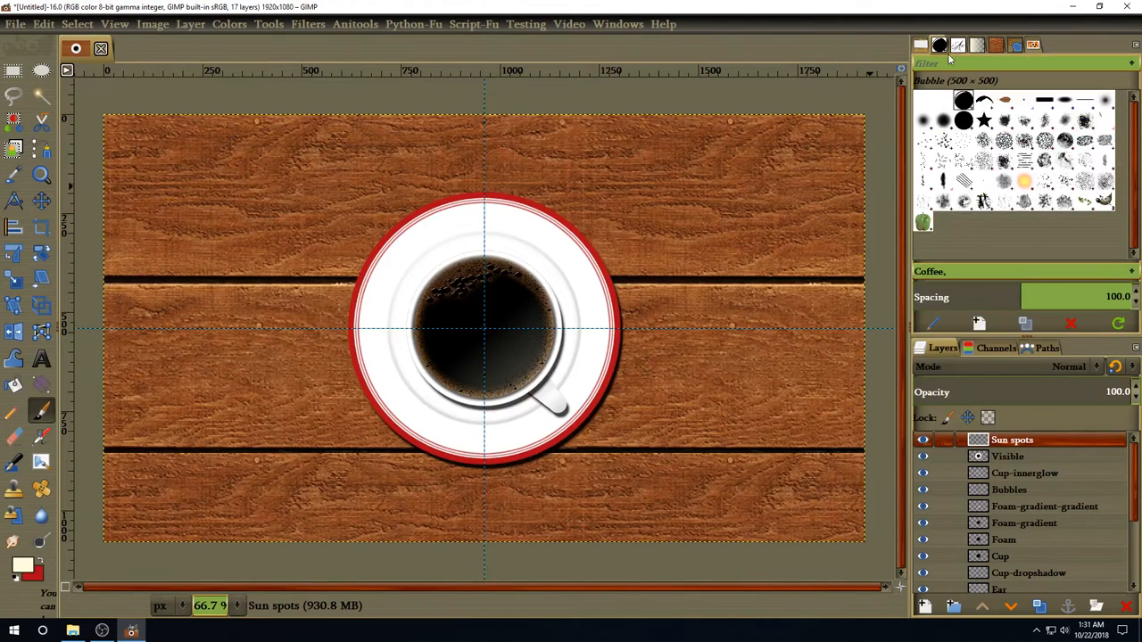
left_click(942, 122)
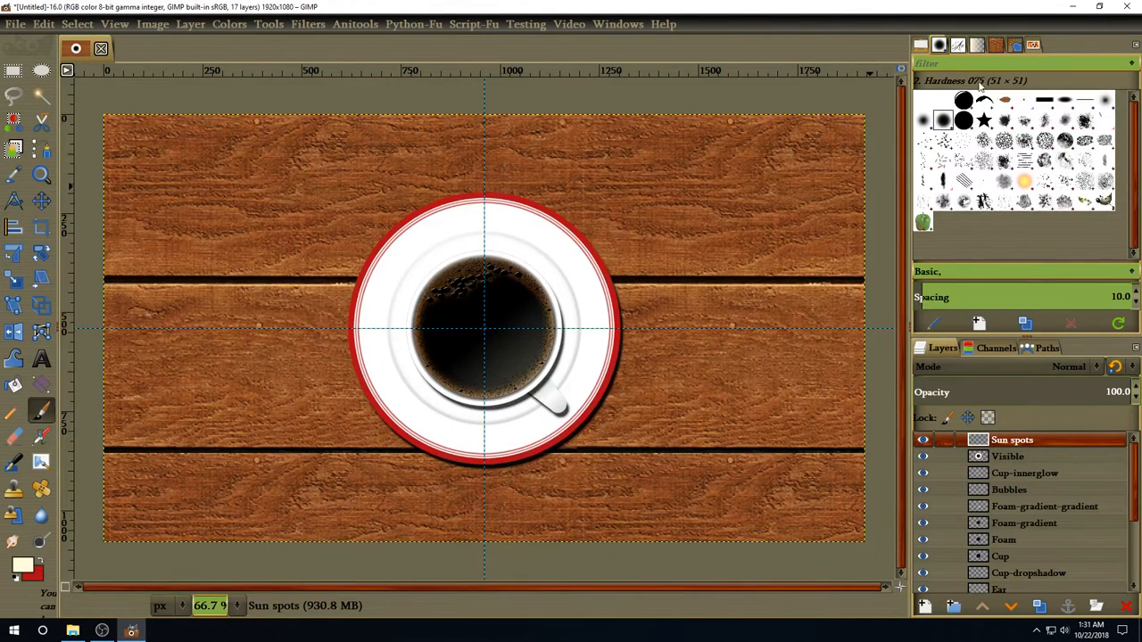
left_click(921, 45)
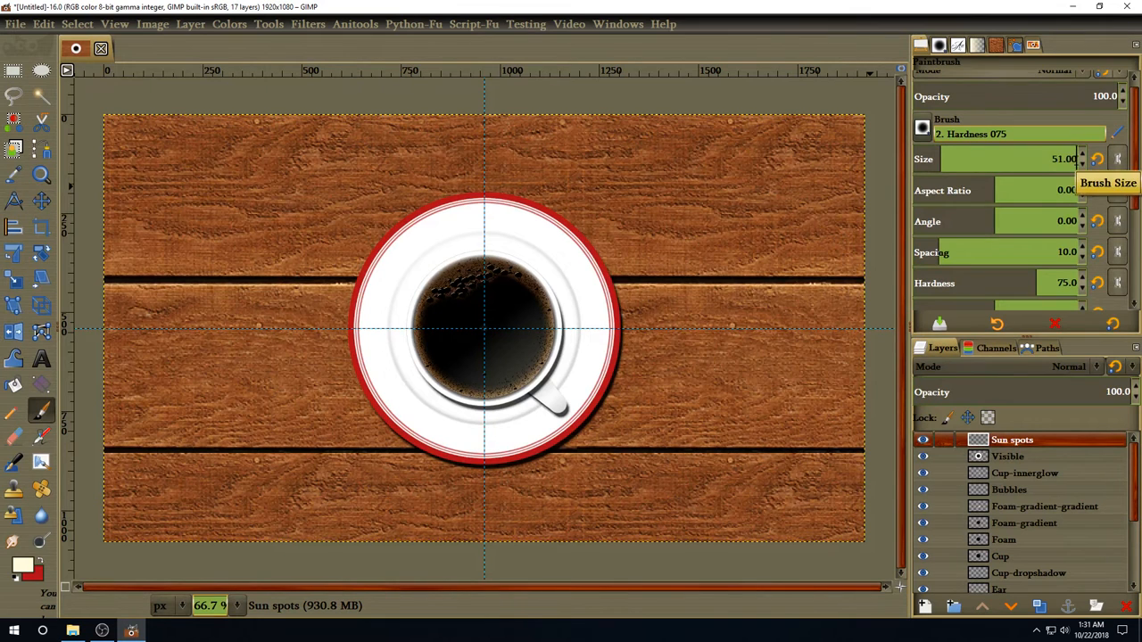
left_click_drag(1075, 164, 1046, 163)
type("7")
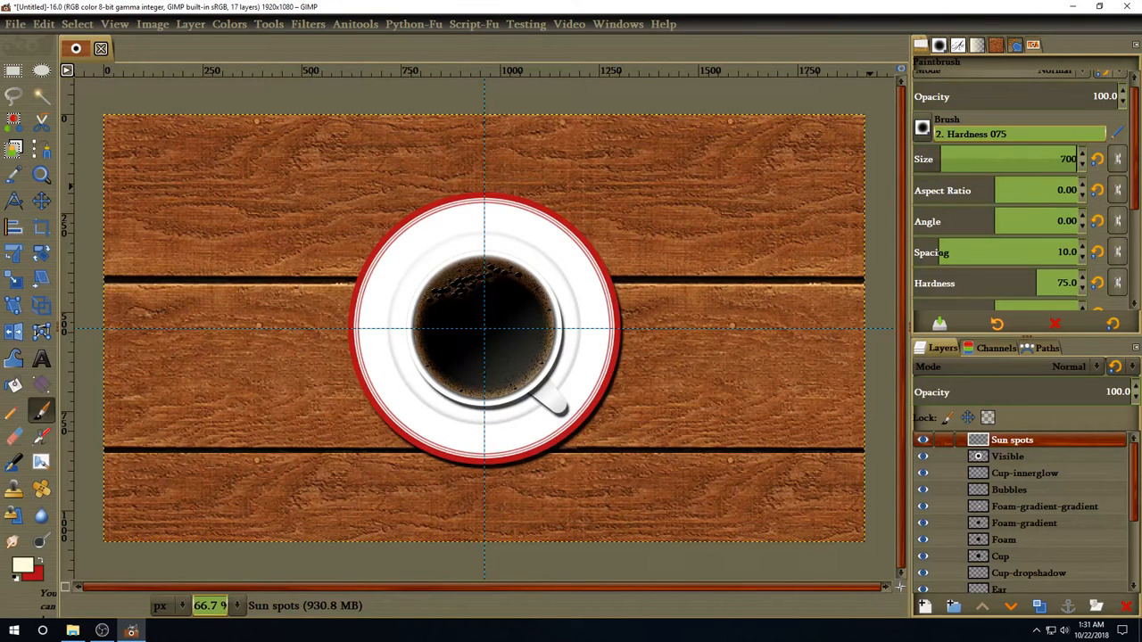
key("Return")
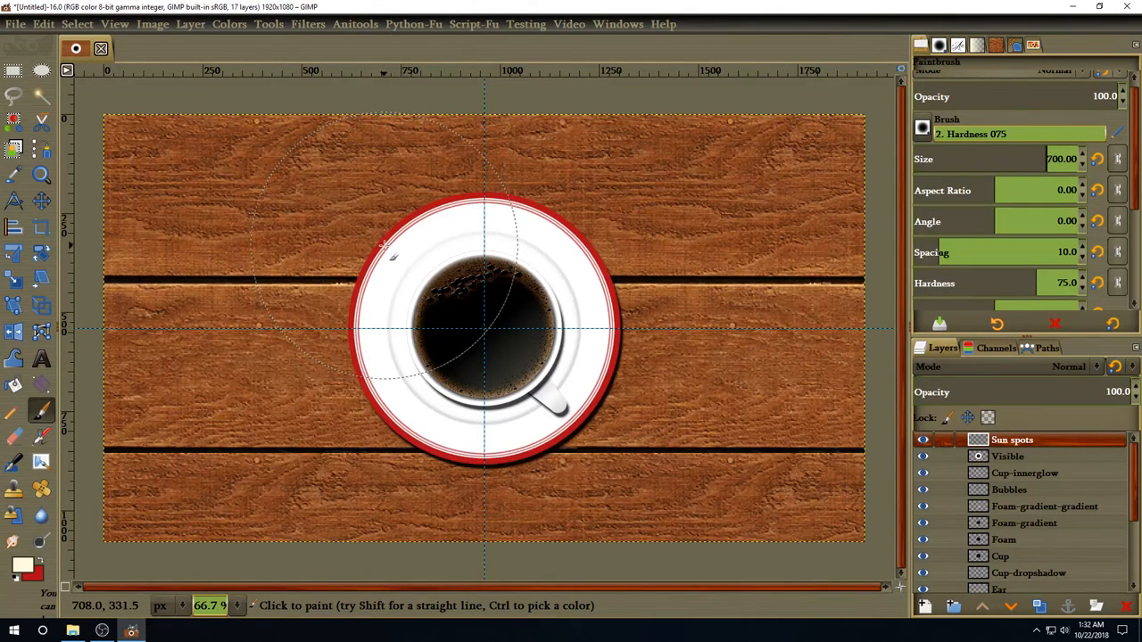
Paint seven large soft cream spots scattered around the plate and along the image edges on the Sun spots layer.
left_click(384, 240)
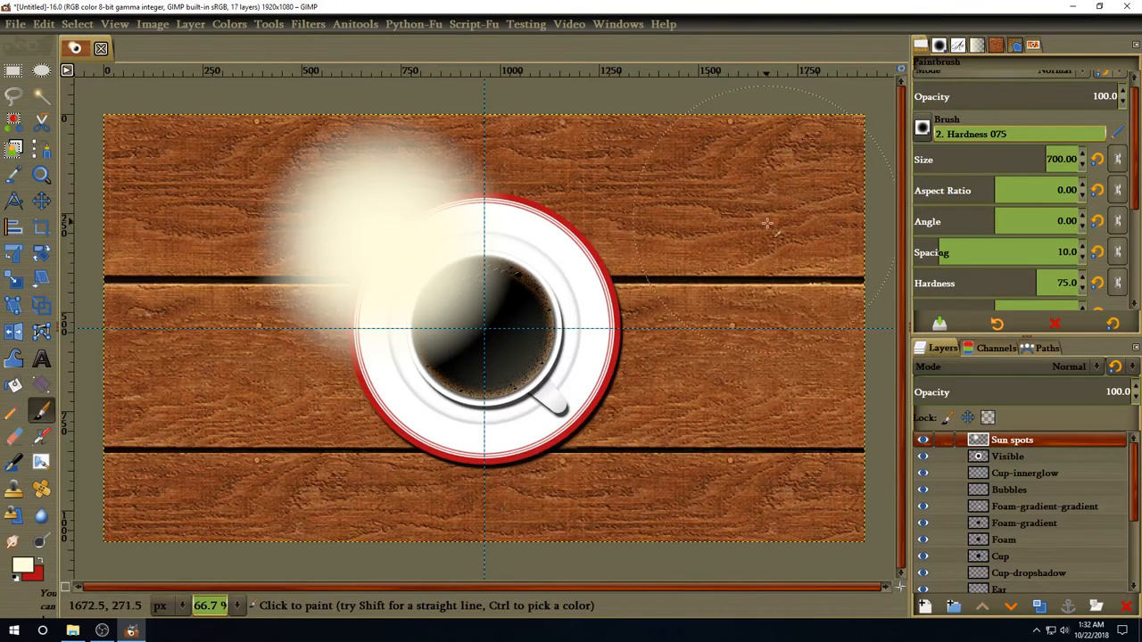
left_click(720, 499)
left_click(796, 194)
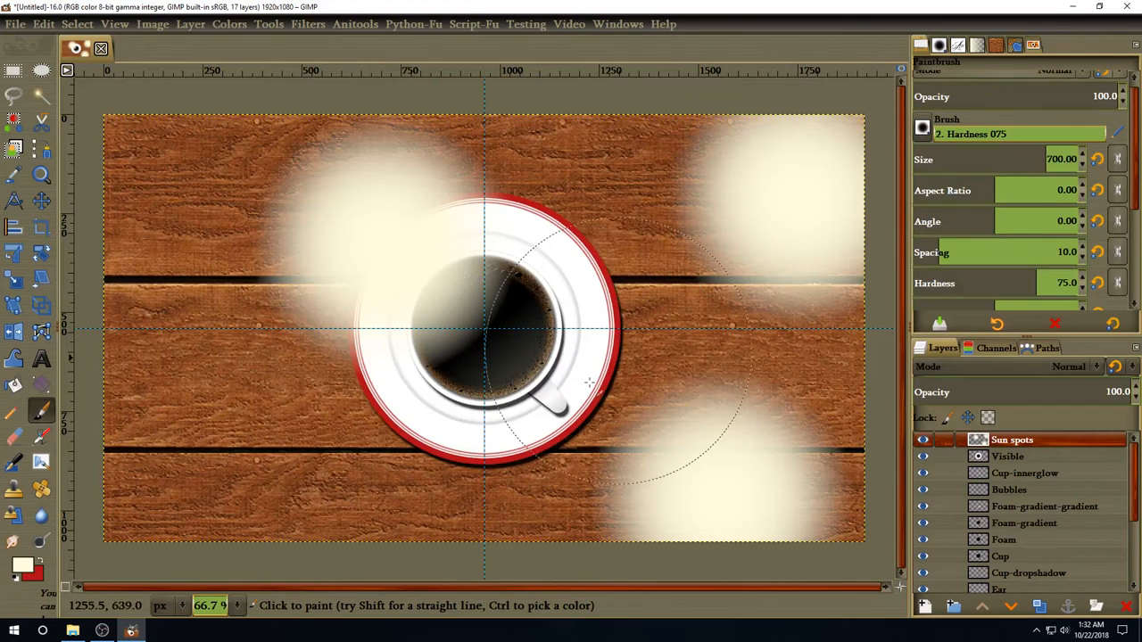
left_click(383, 508)
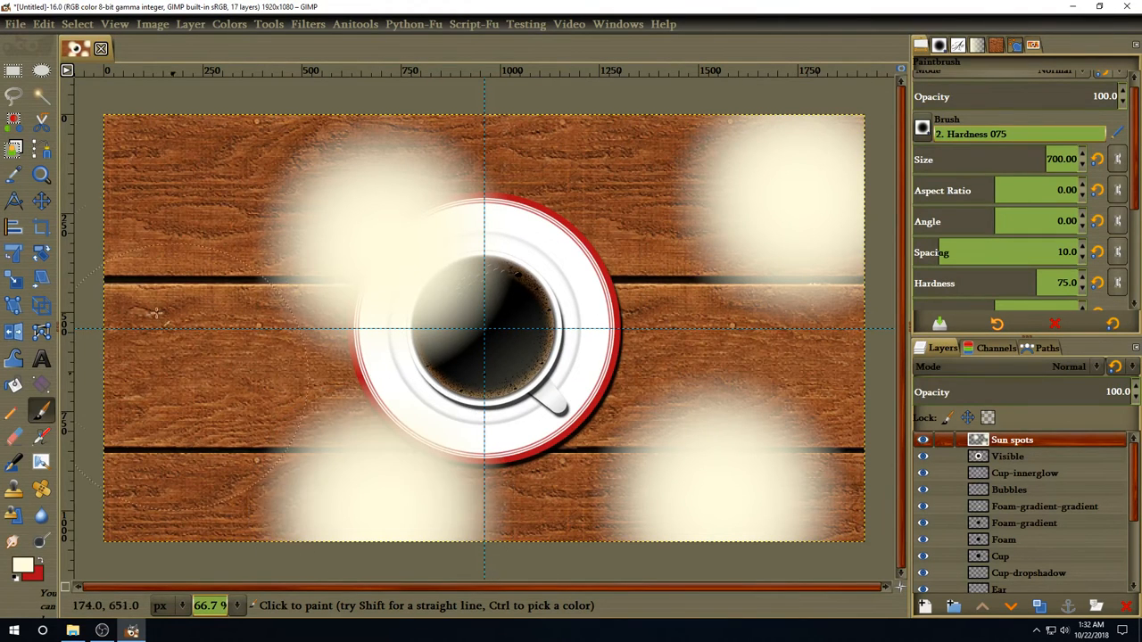
left_click(135, 205)
left_click(125, 460)
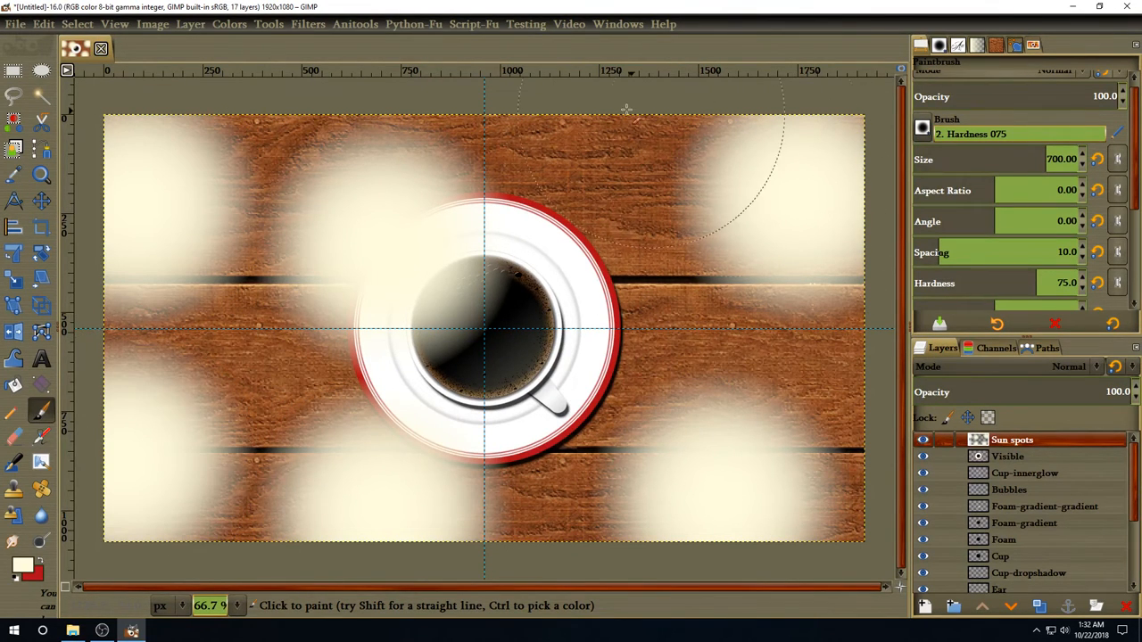
left_click(589, 100)
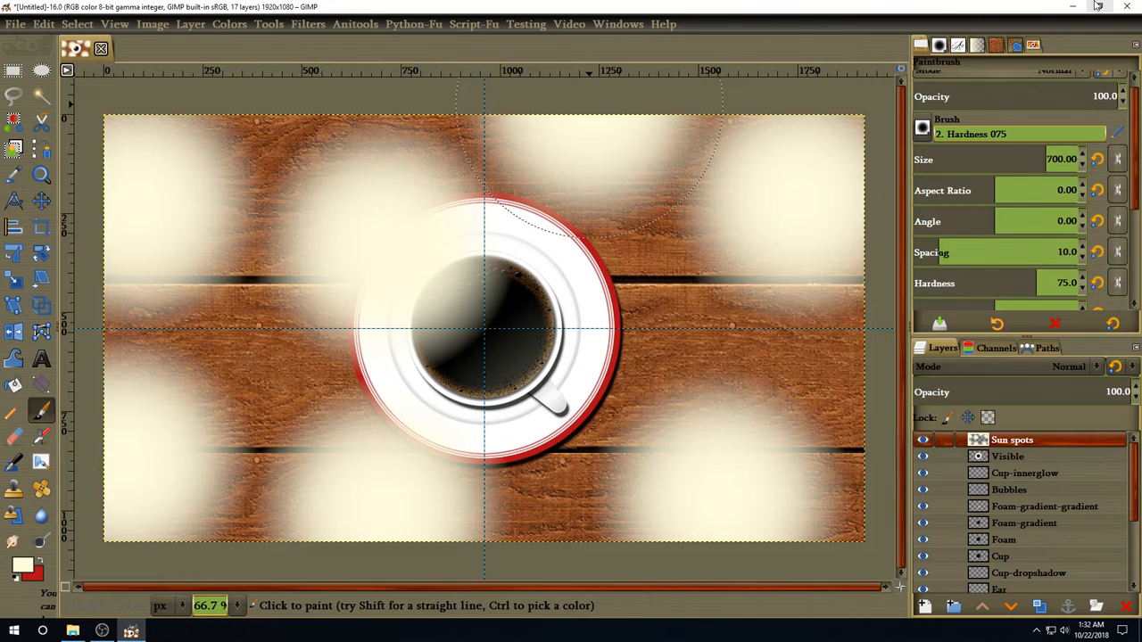
Apply a Gaussian Blur of 100 in X and Y to the Sun spots layer.
left_click(308, 24)
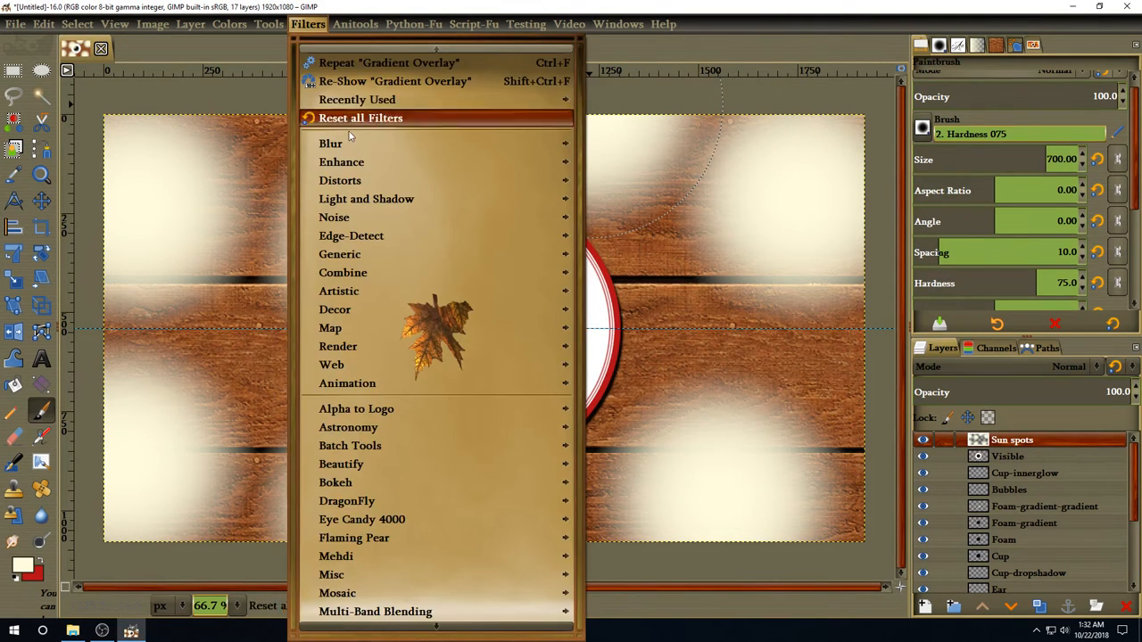
mouse_move(352, 145)
left_click(644, 143)
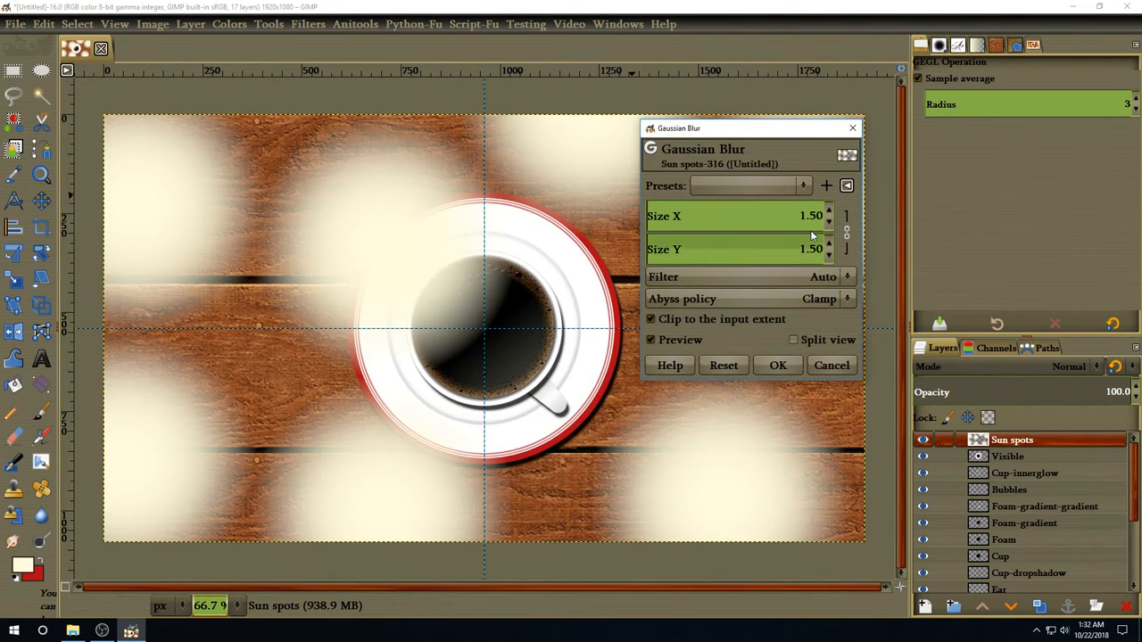
left_click_drag(822, 216, 780, 218)
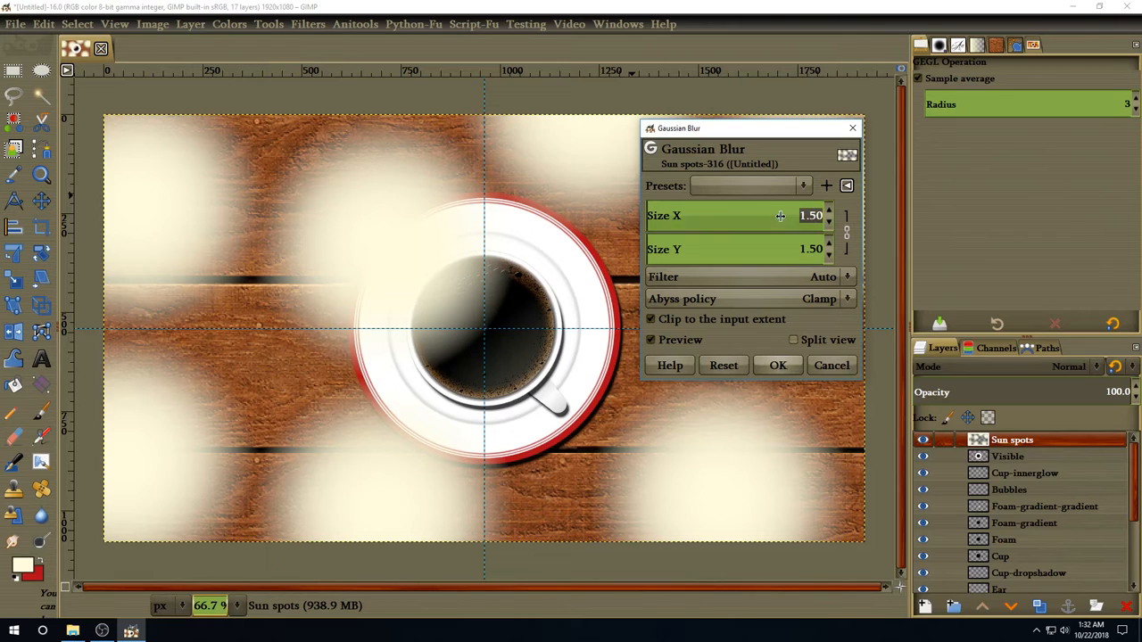
type("100")
key("Return")
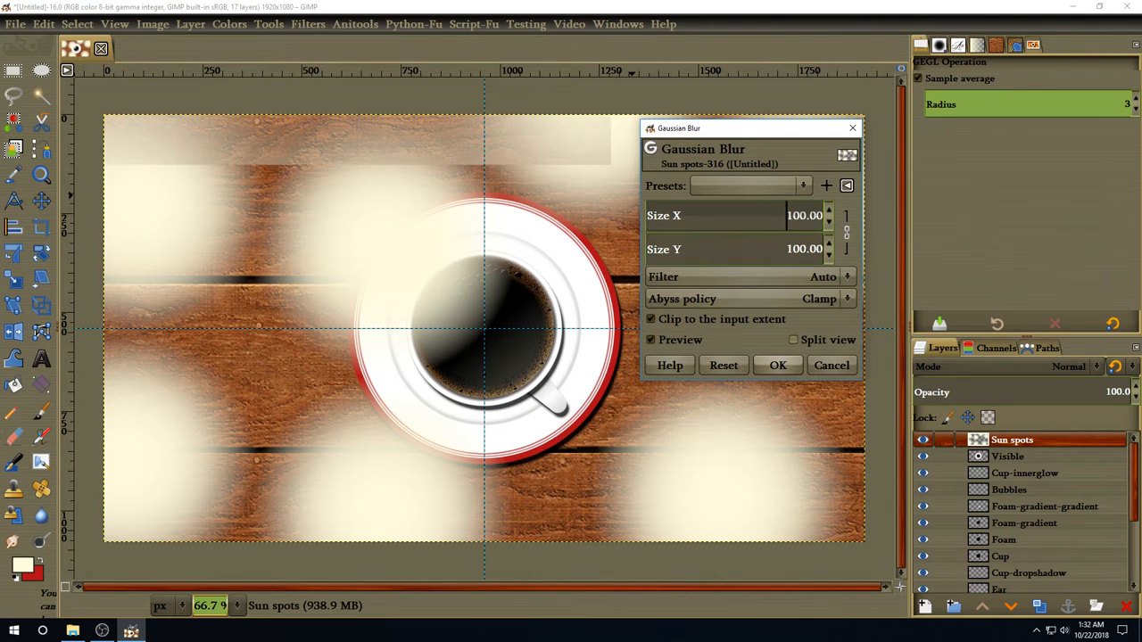
left_click(776, 365)
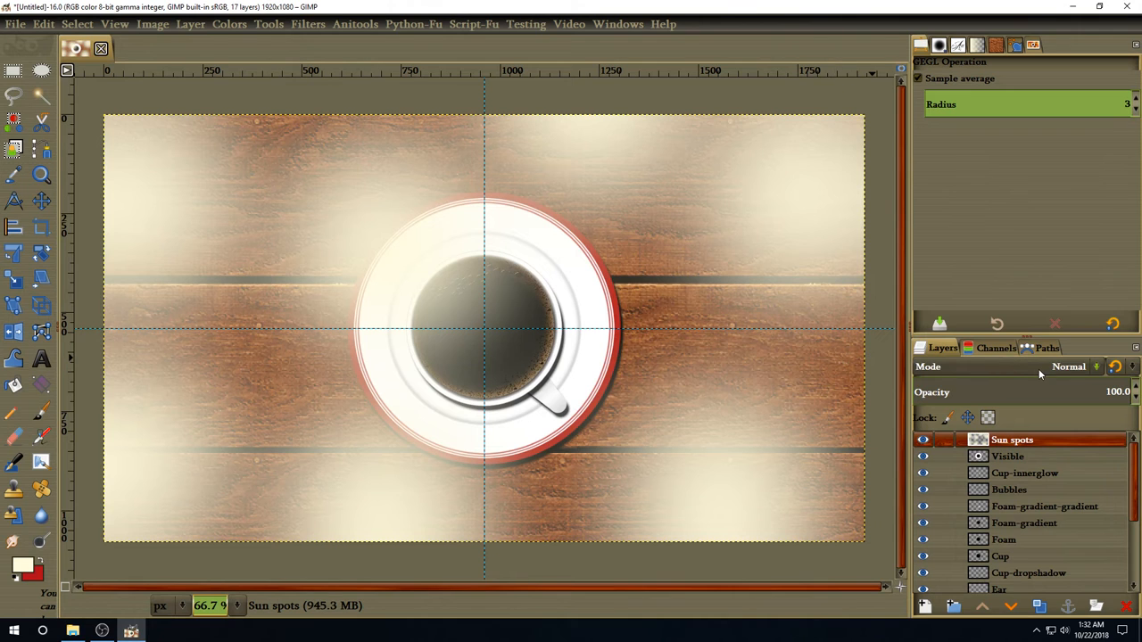
Set the Sun spots layer's blend mode to Overlay and its opacity to 70.
left_click(1010, 365)
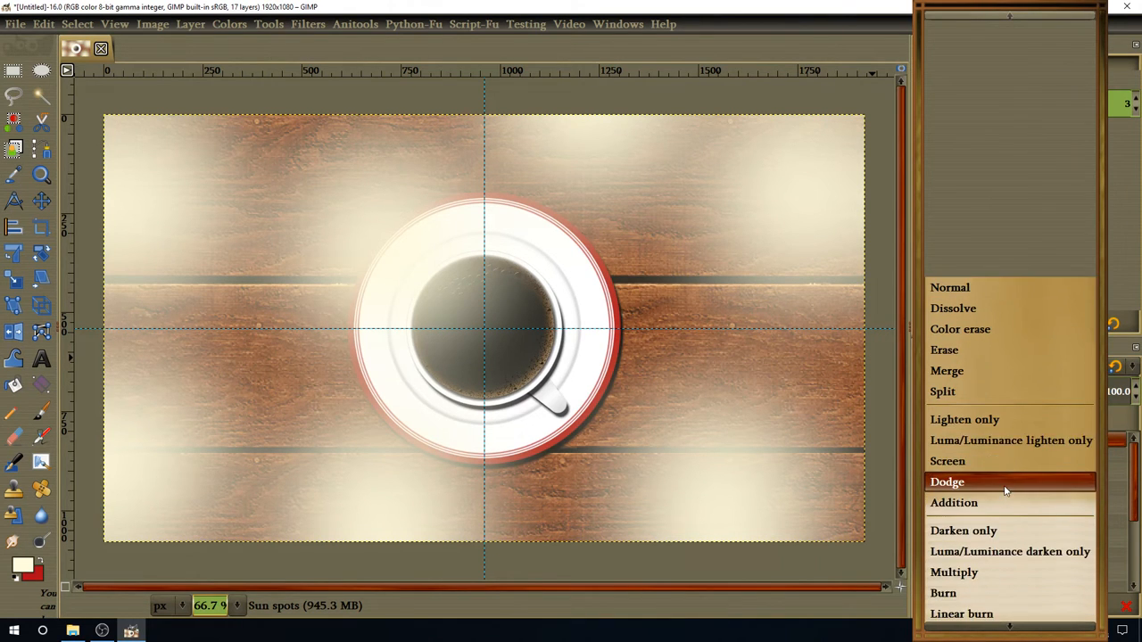
scroll(1005, 490, "down", 3)
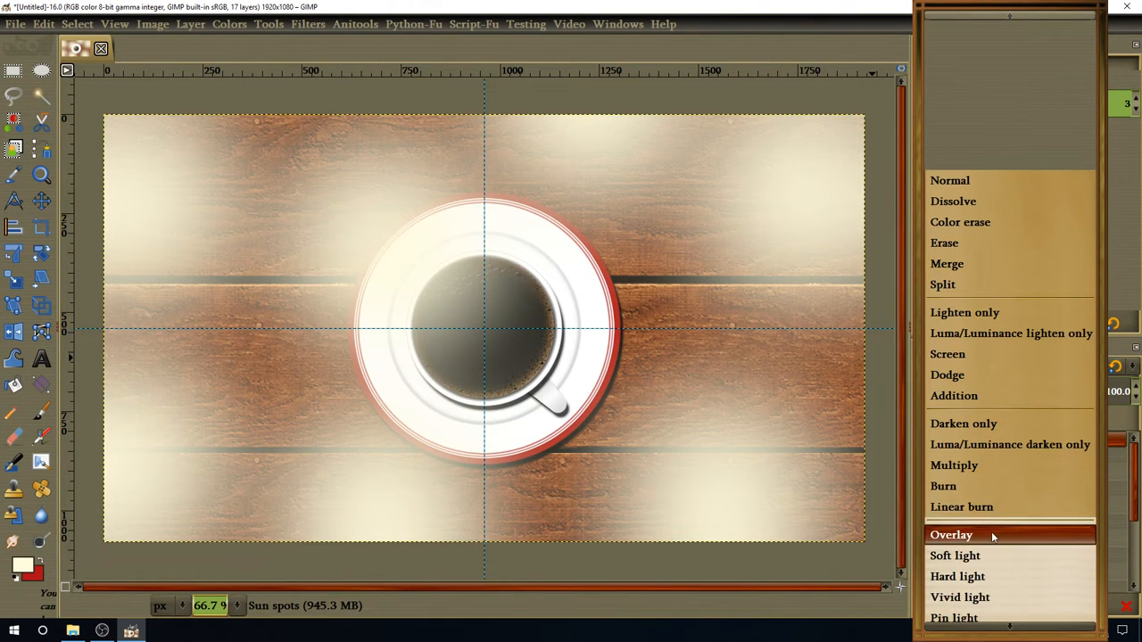
left_click(991, 532)
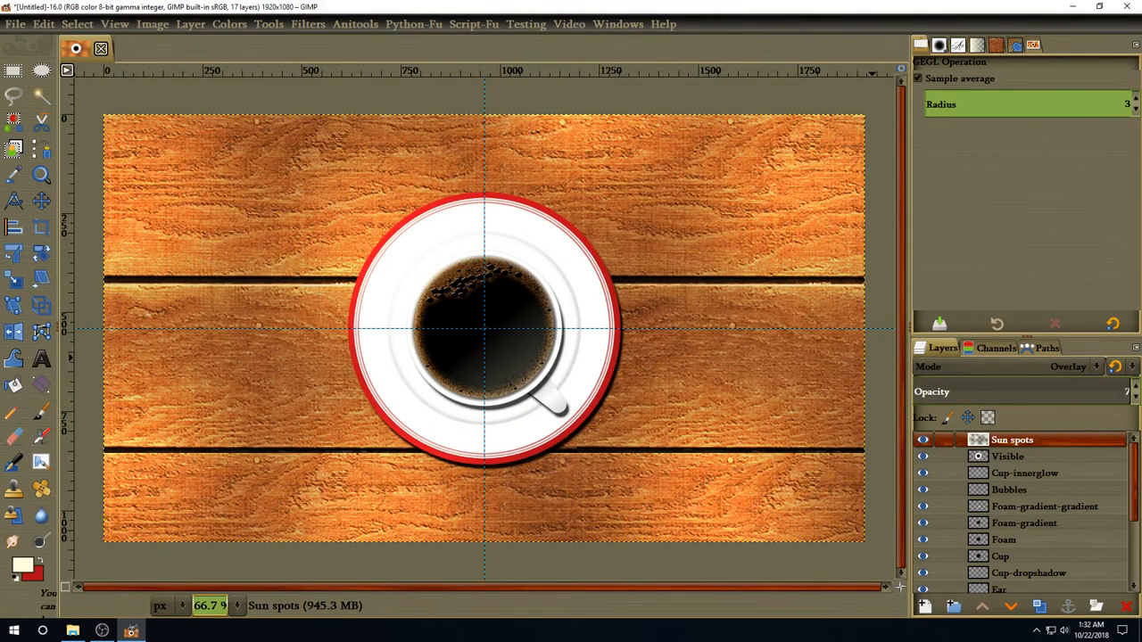
key("Return")
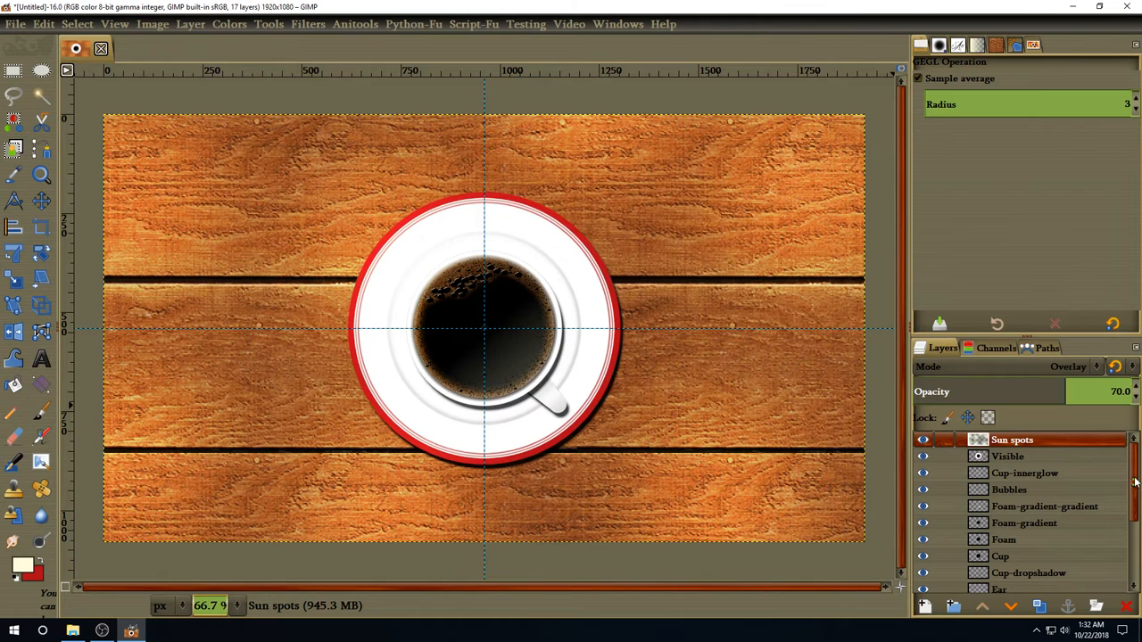
Add a transparent 1920 × 1080 layer named "Leaves" directly above the Background layer.
scroll(1134, 482, "down", 3)
left_click(1006, 586)
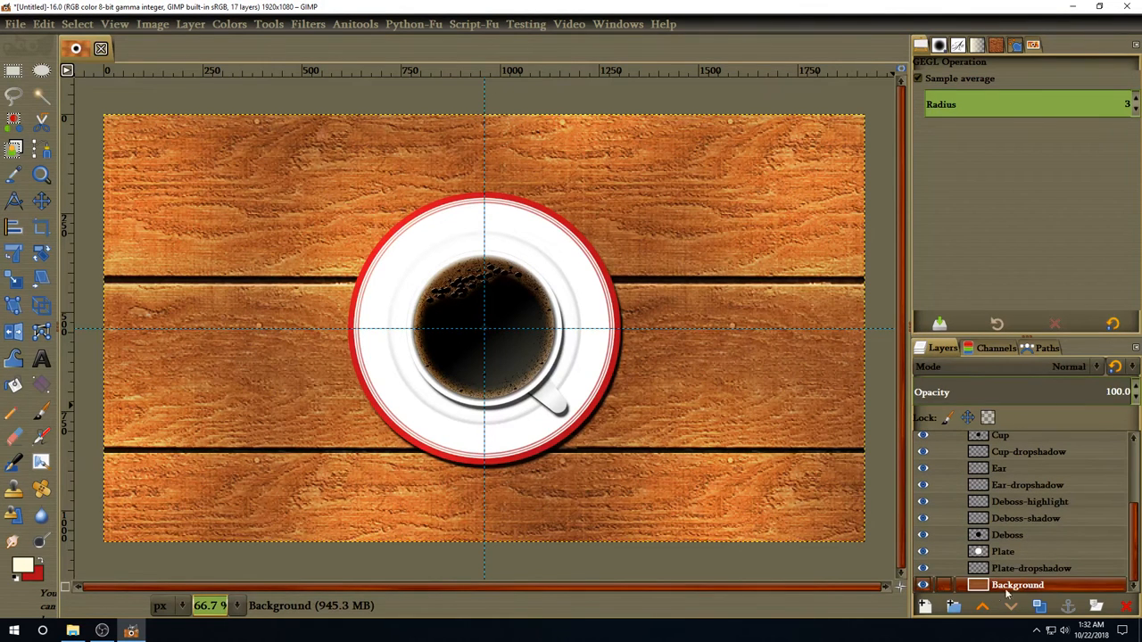
left_click(925, 606)
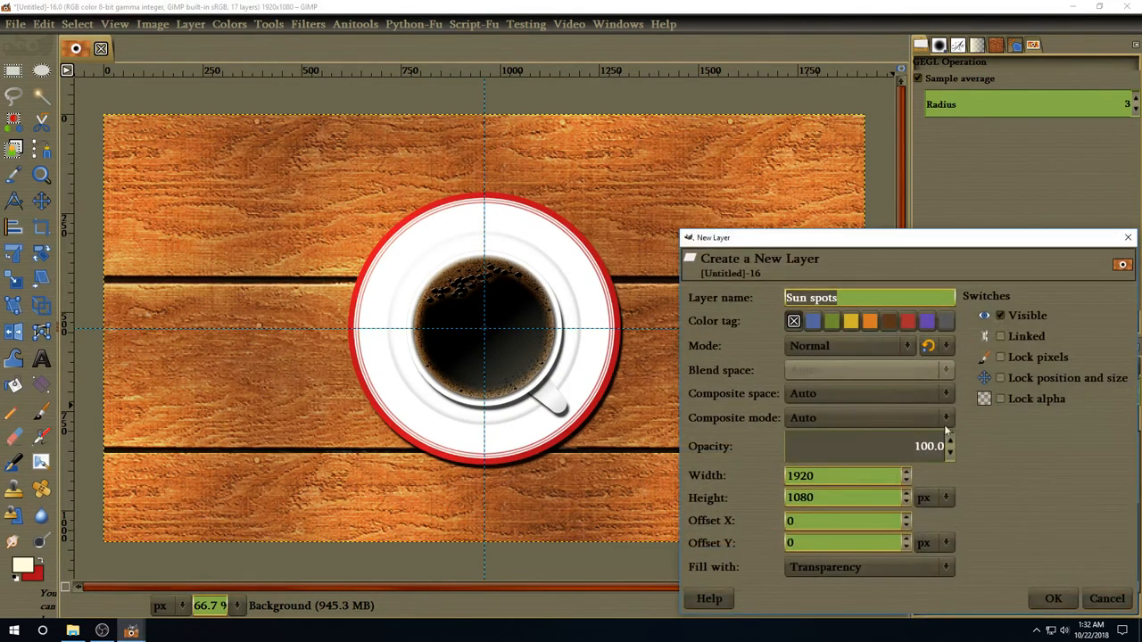
type("l")
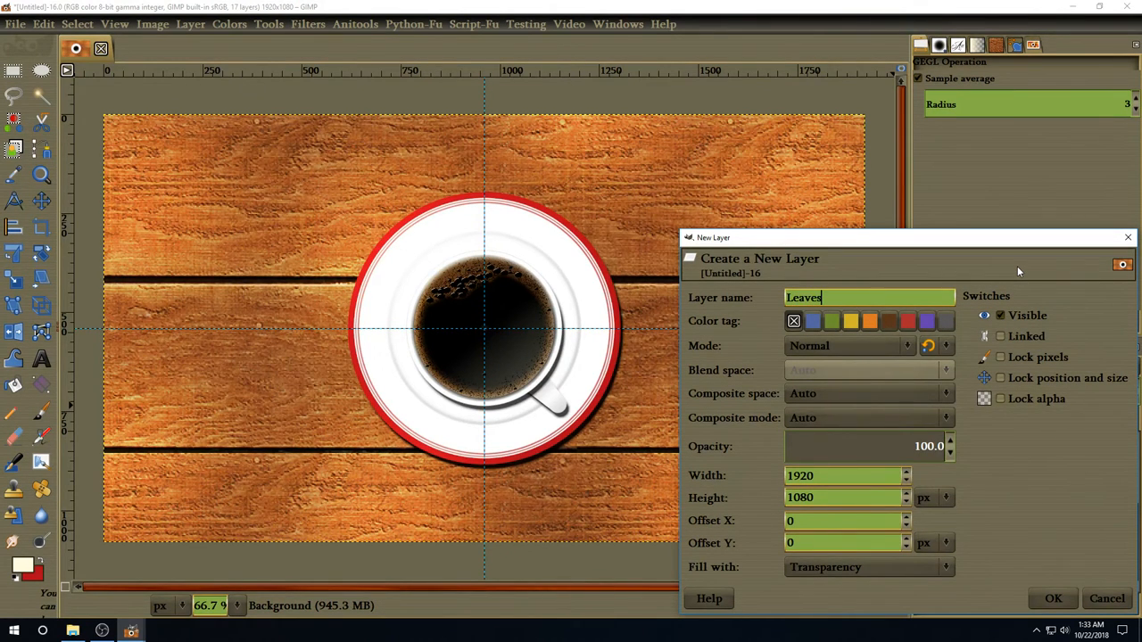
key("Return")
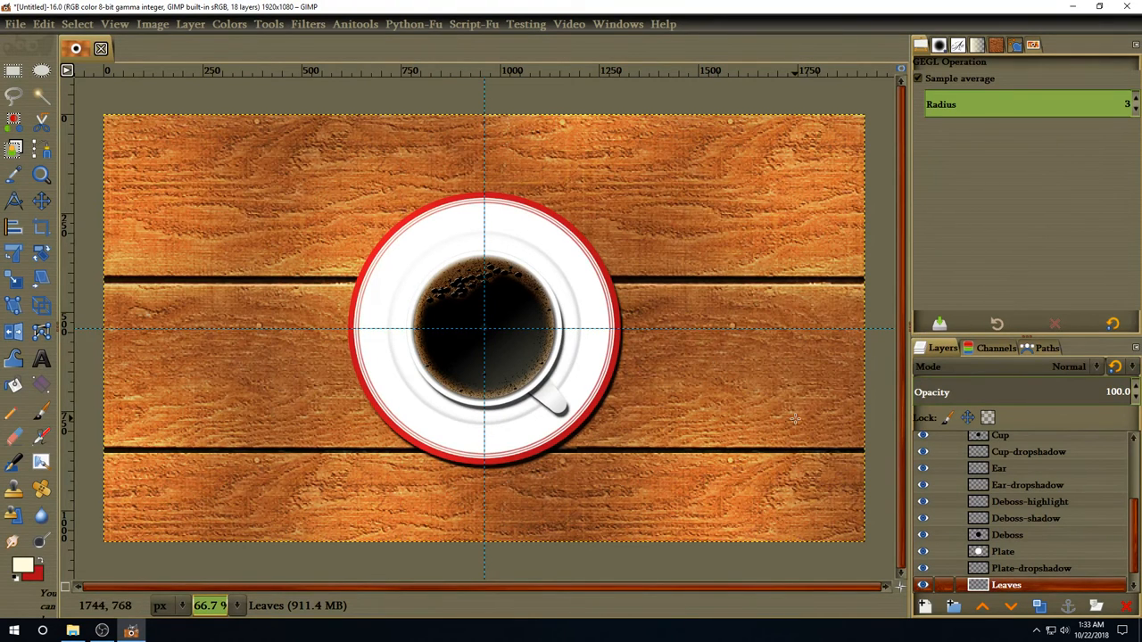
left_click_drag(1132, 537, 1133, 546)
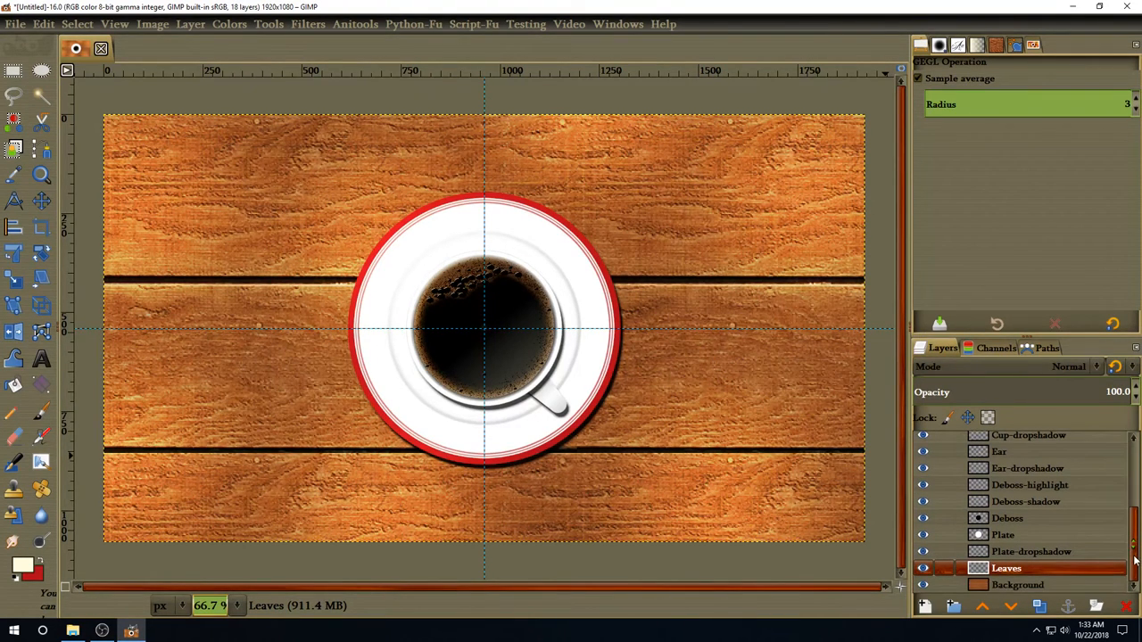
Choose the Leaves brush from the animated autumn leaves set for the Paintbrush, at size 600.
left_click(41, 410)
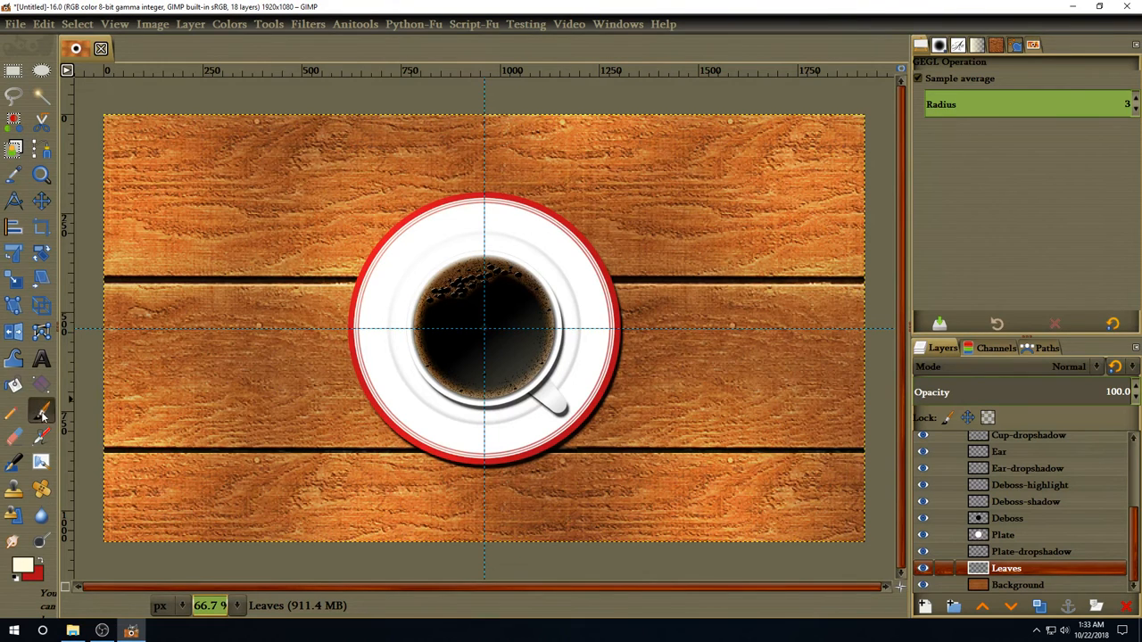
left_click(938, 46)
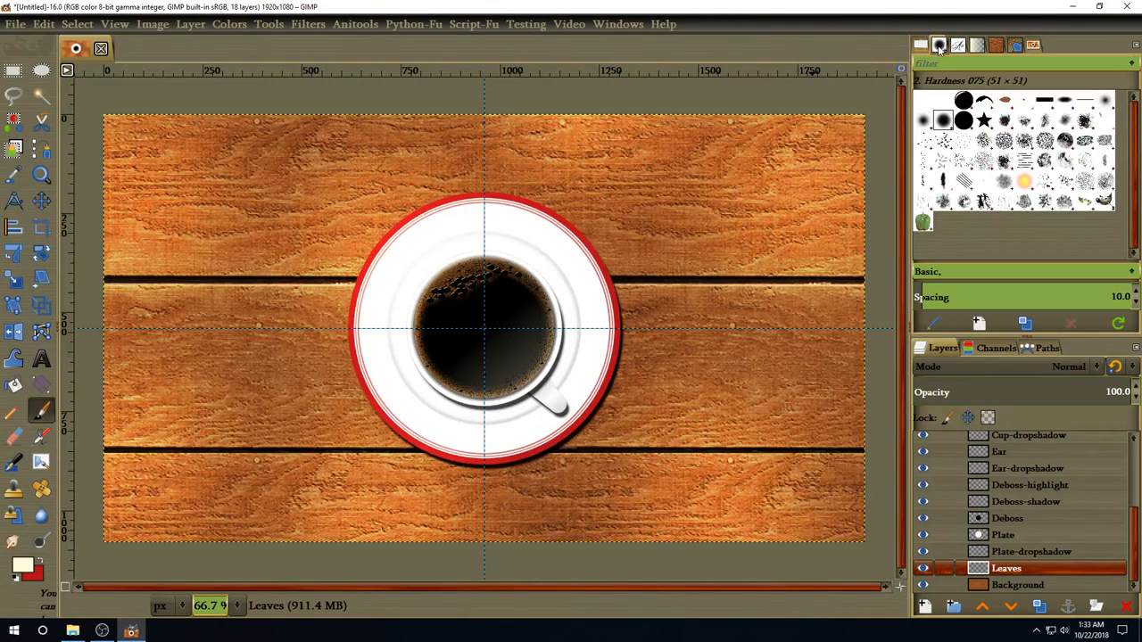
left_click(1005, 100)
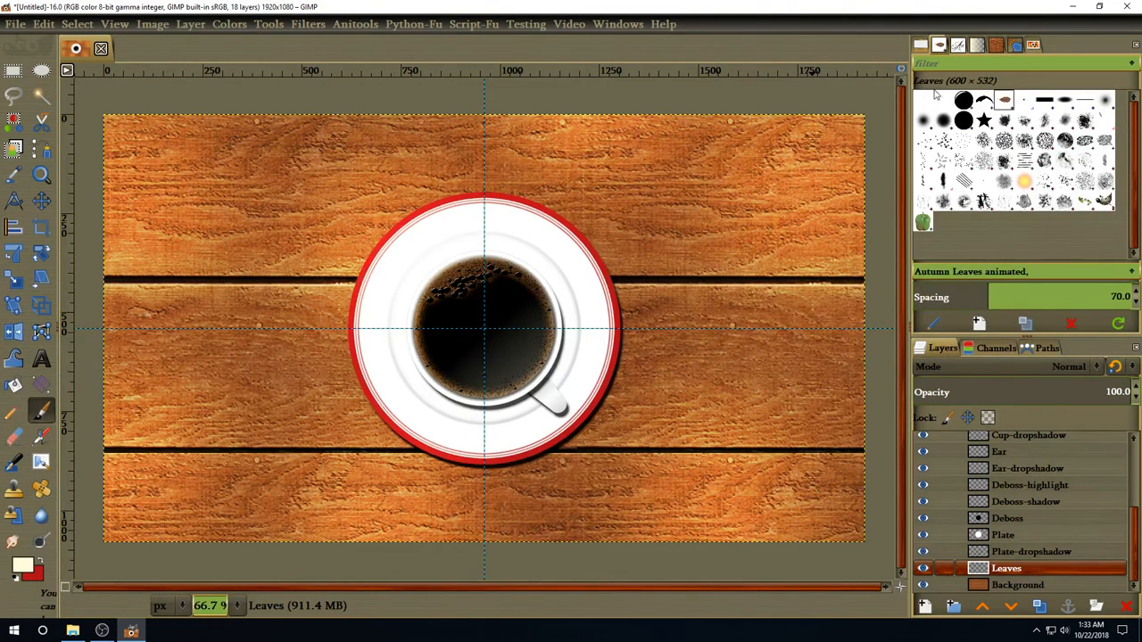
left_click(920, 46)
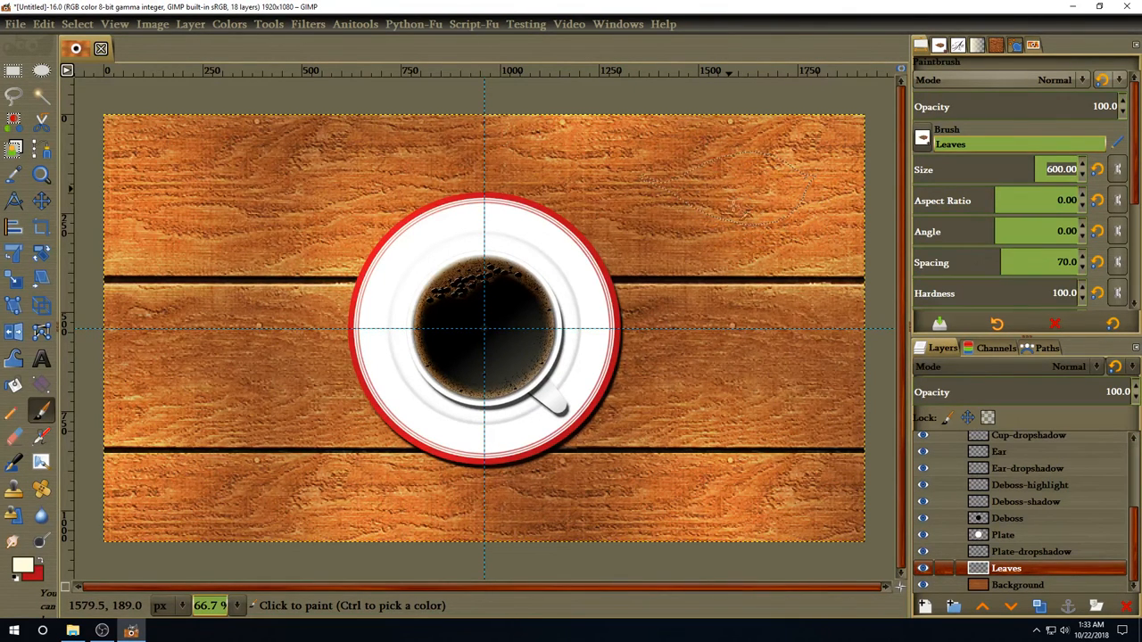
Stamp fifteen autumn leaves over the wood planks all around the plate on the Leaves layer, overlapping some of them.
left_click(748, 218)
left_click(745, 317)
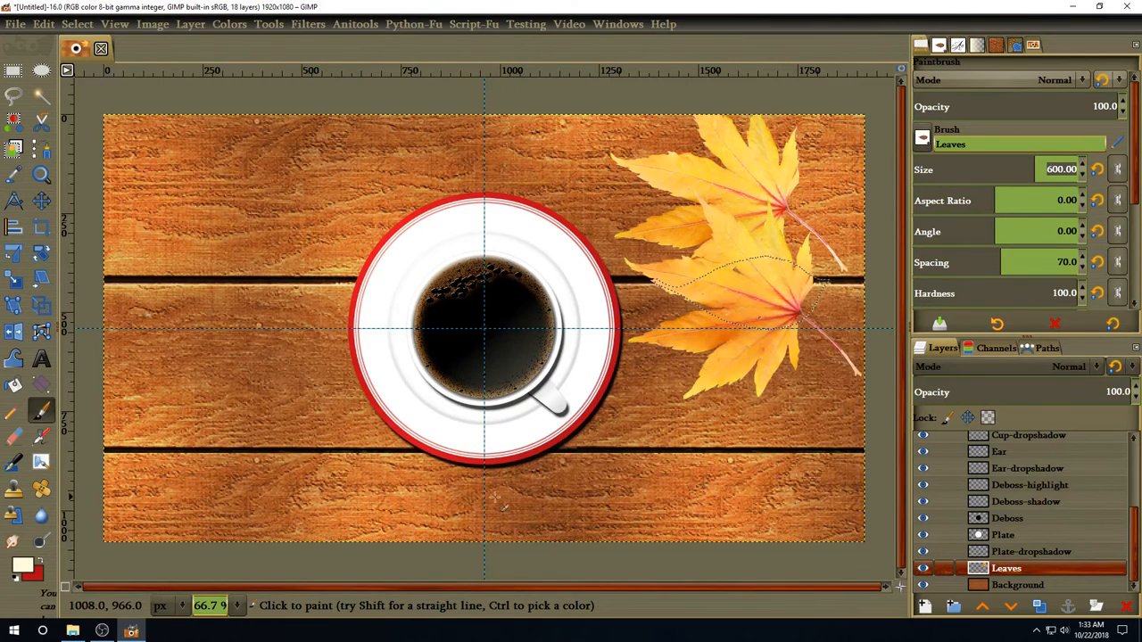
left_click(420, 481)
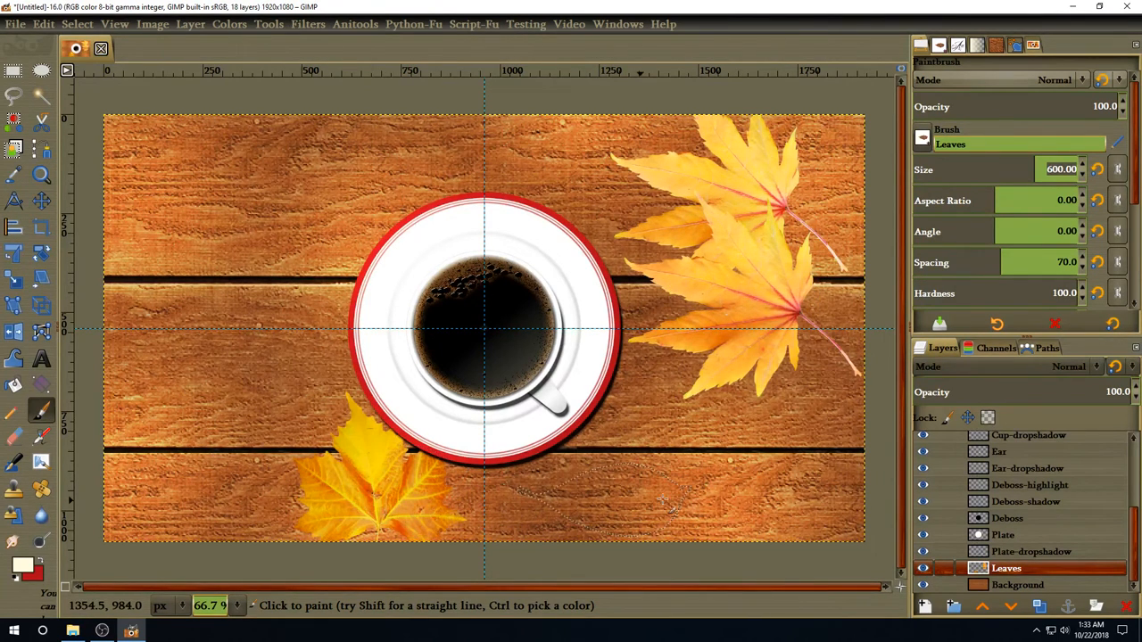
left_click(577, 504)
left_click(623, 214)
left_click(357, 201)
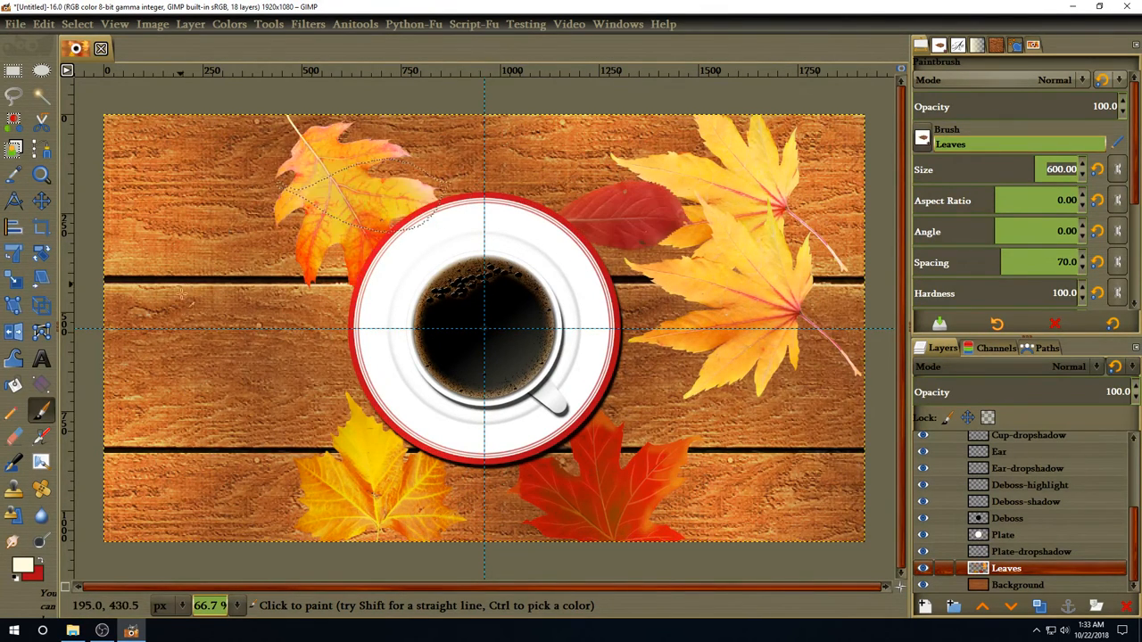
left_click(186, 392)
left_click(177, 499)
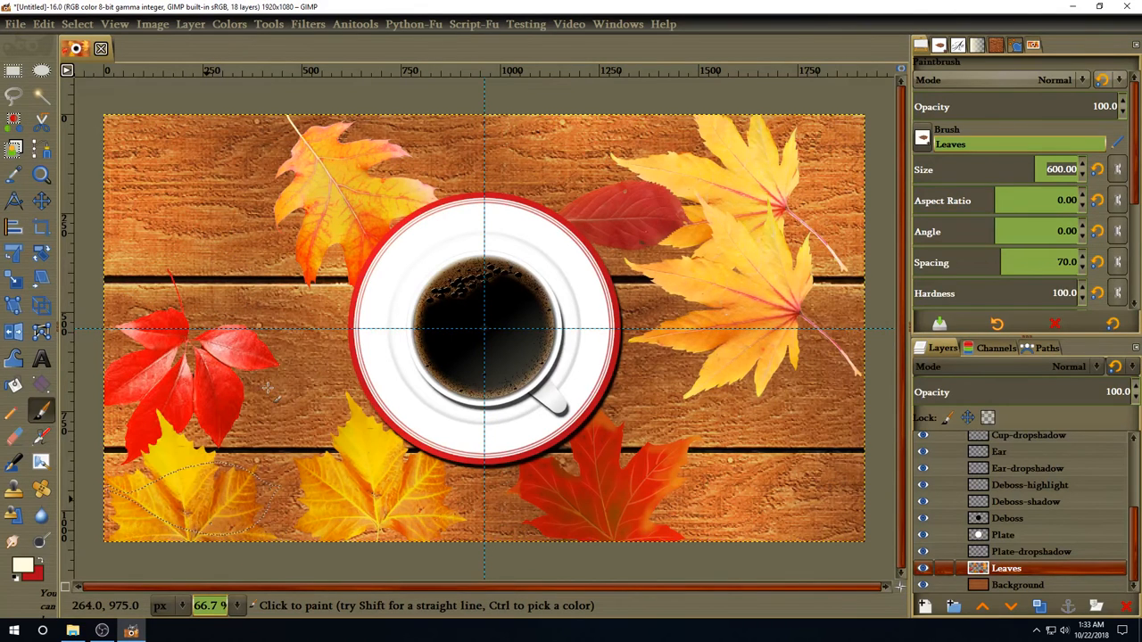
left_click(201, 187)
left_click(513, 163)
left_click(281, 405)
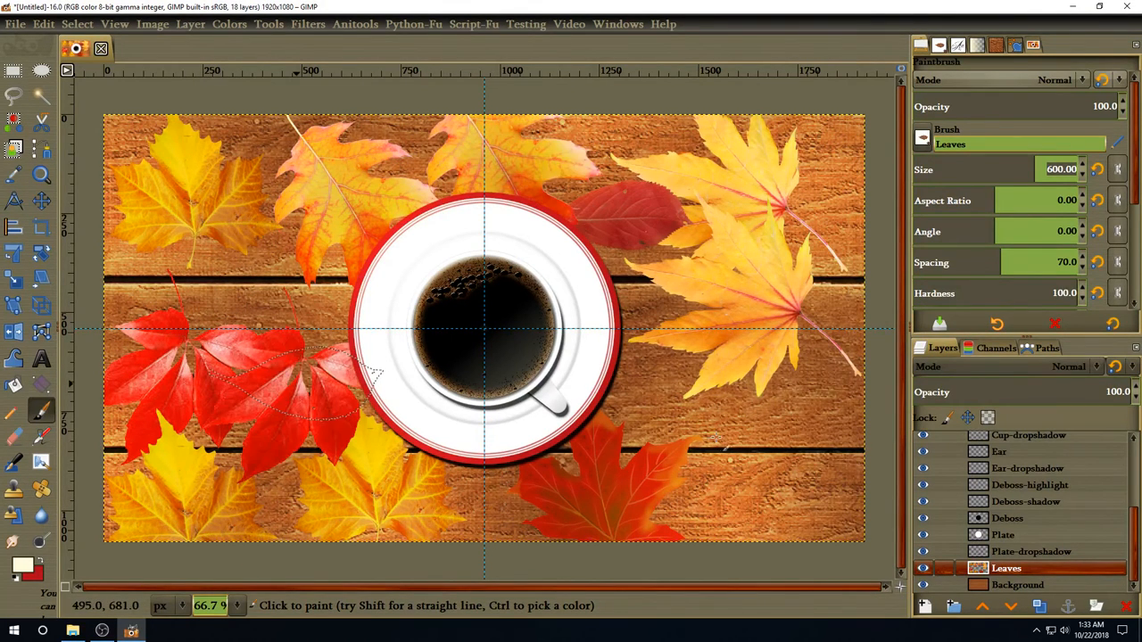
left_click(735, 443)
left_click(808, 486)
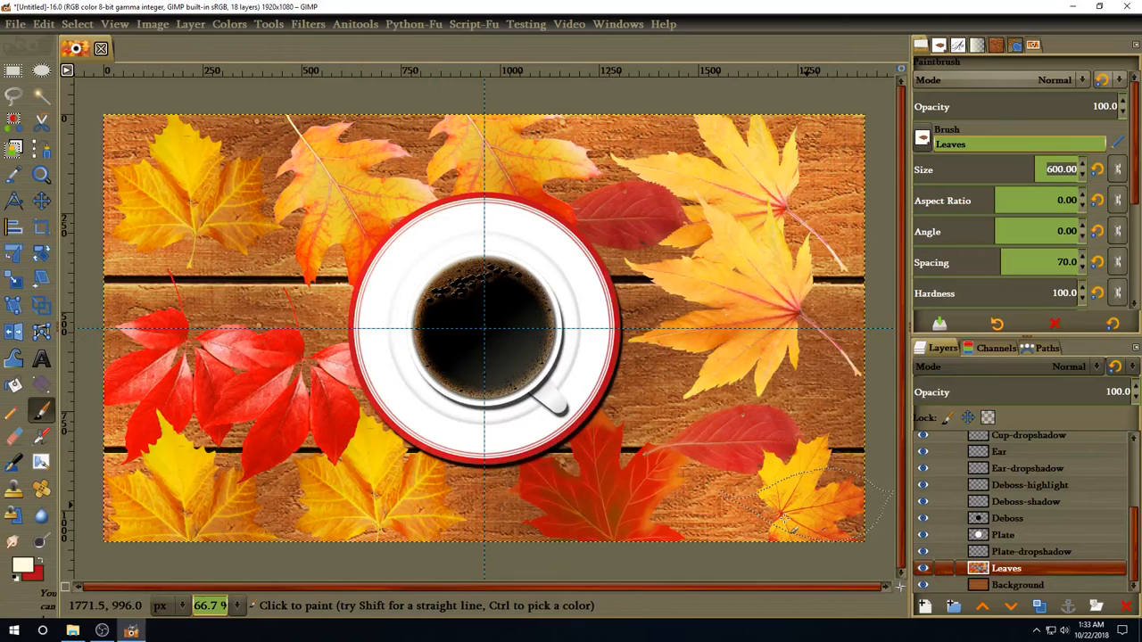
left_click(838, 175)
left_click(638, 384)
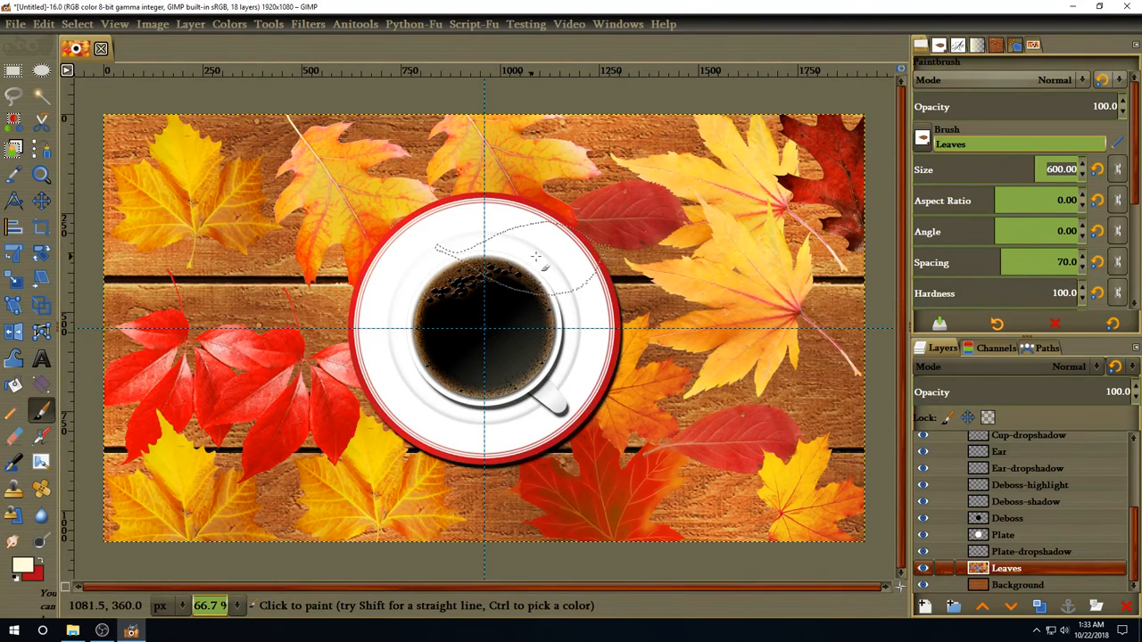
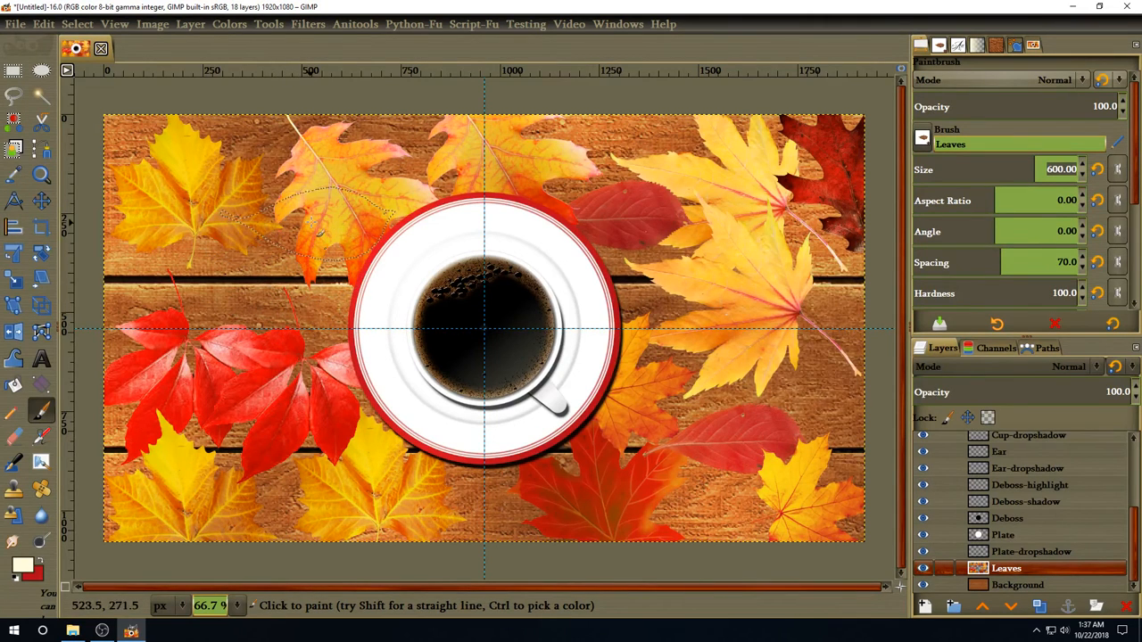
Apply a Drop Shadow layer effect to the Leaves layer with distance 5, spread 0 and size 7.
left_click(194, 29)
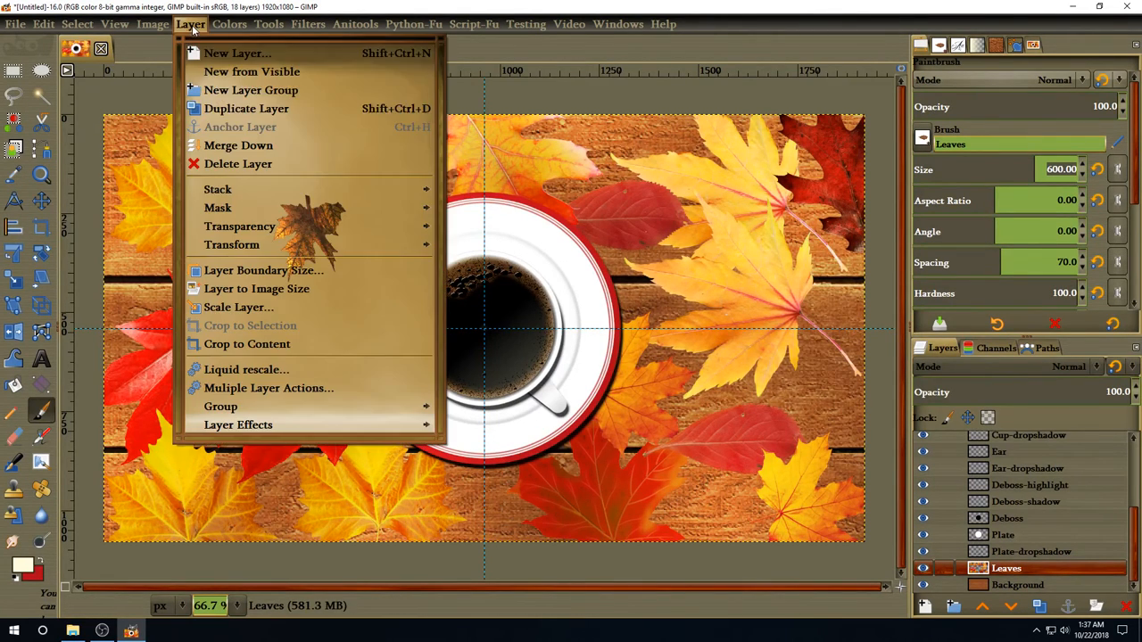
mouse_move(293, 426)
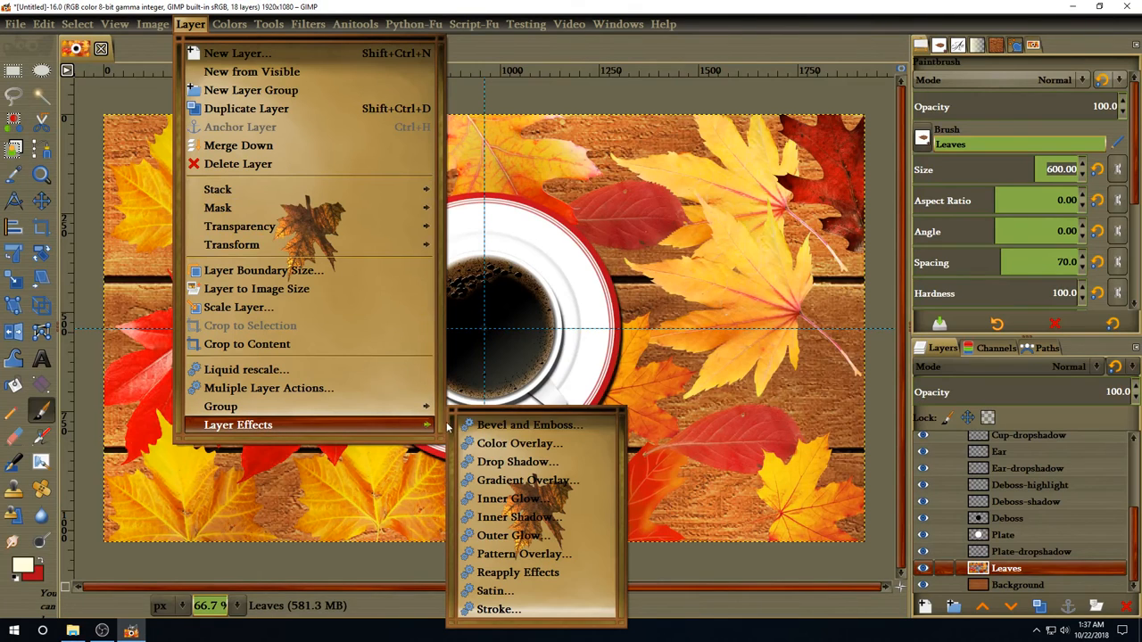
left_click(505, 463)
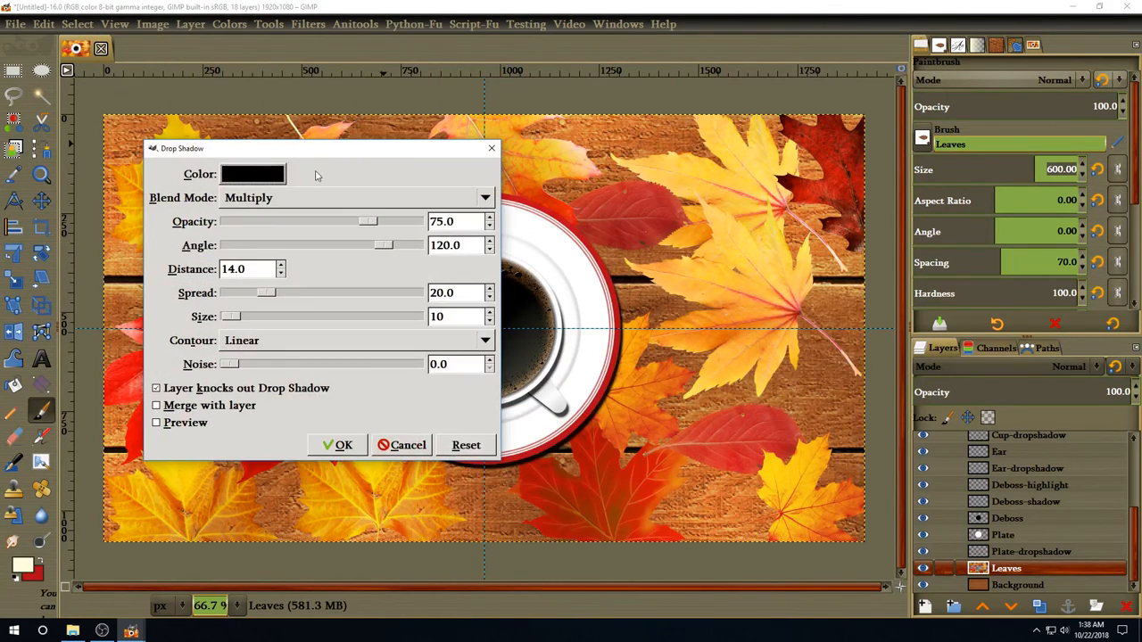
left_click_drag(314, 161, 223, 47)
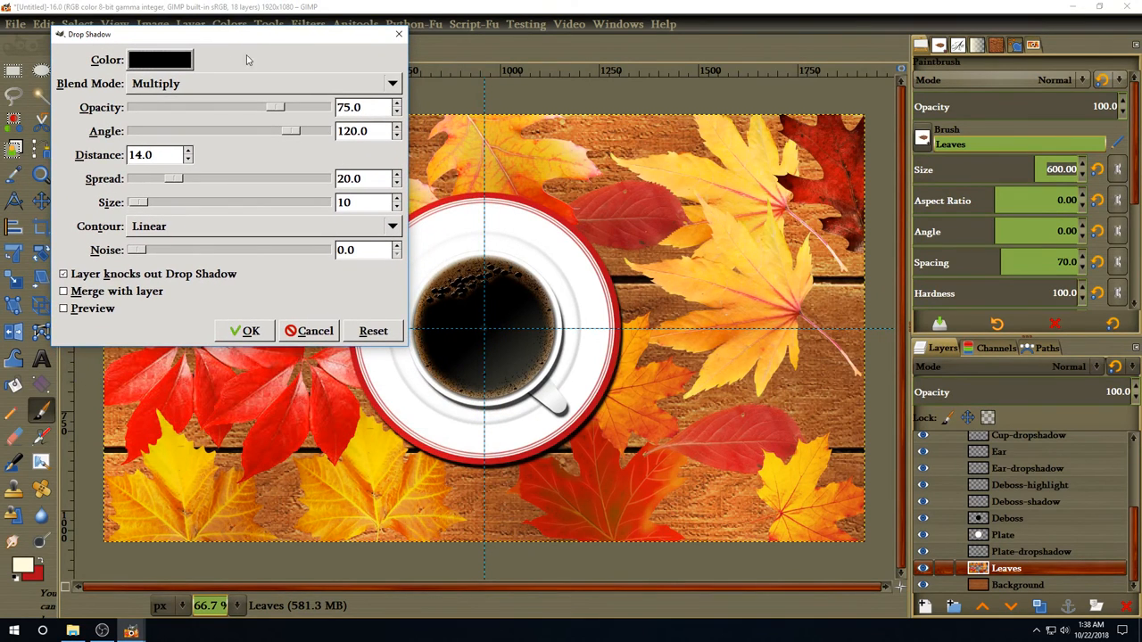
left_click_drag(165, 155, 122, 155)
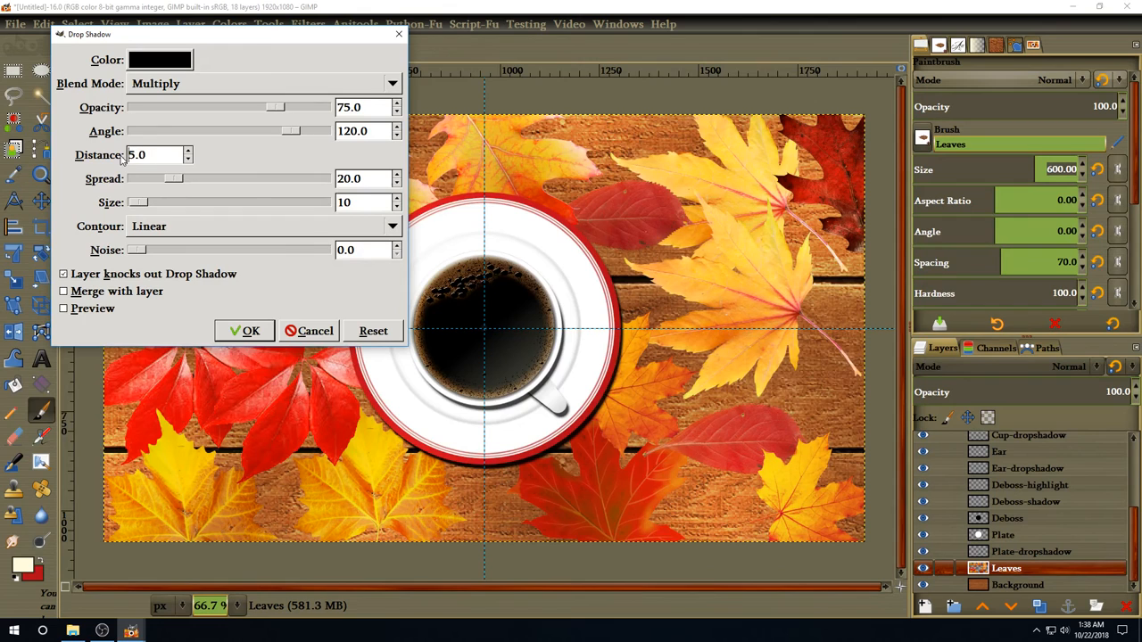
left_click_drag(364, 177, 337, 179)
type("0")
key("Tab")
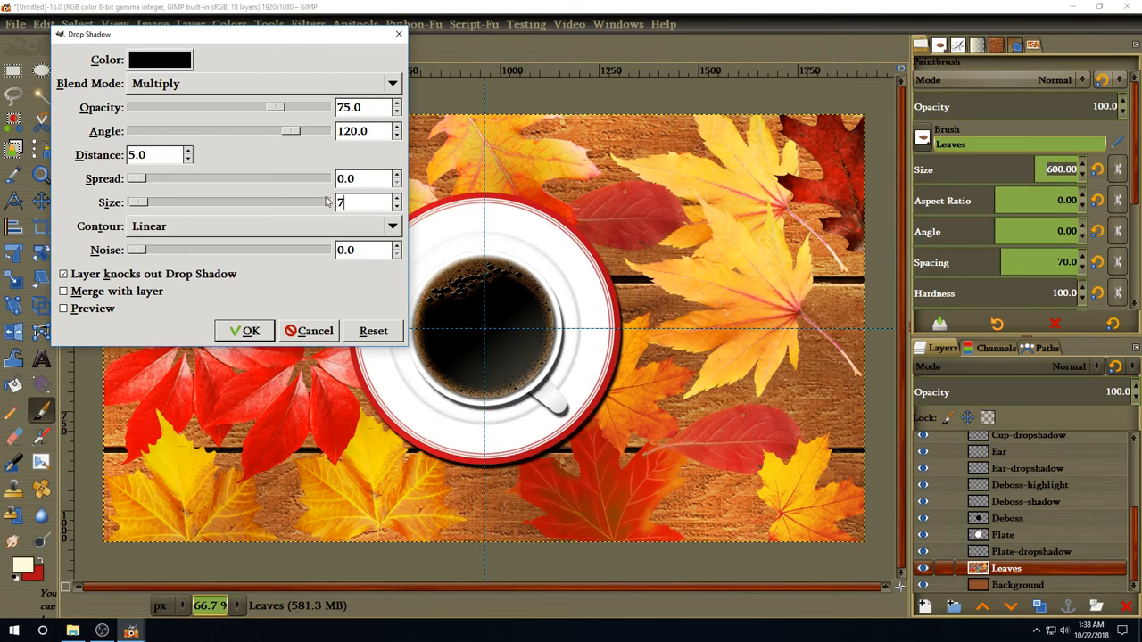
left_click(246, 332)
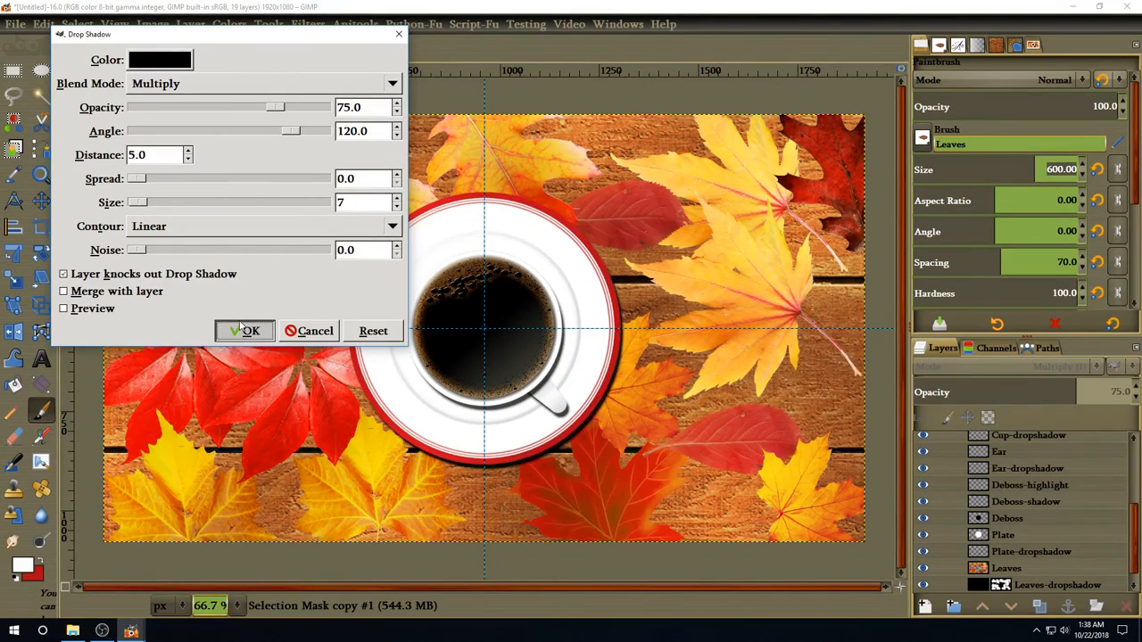
left_click(243, 330)
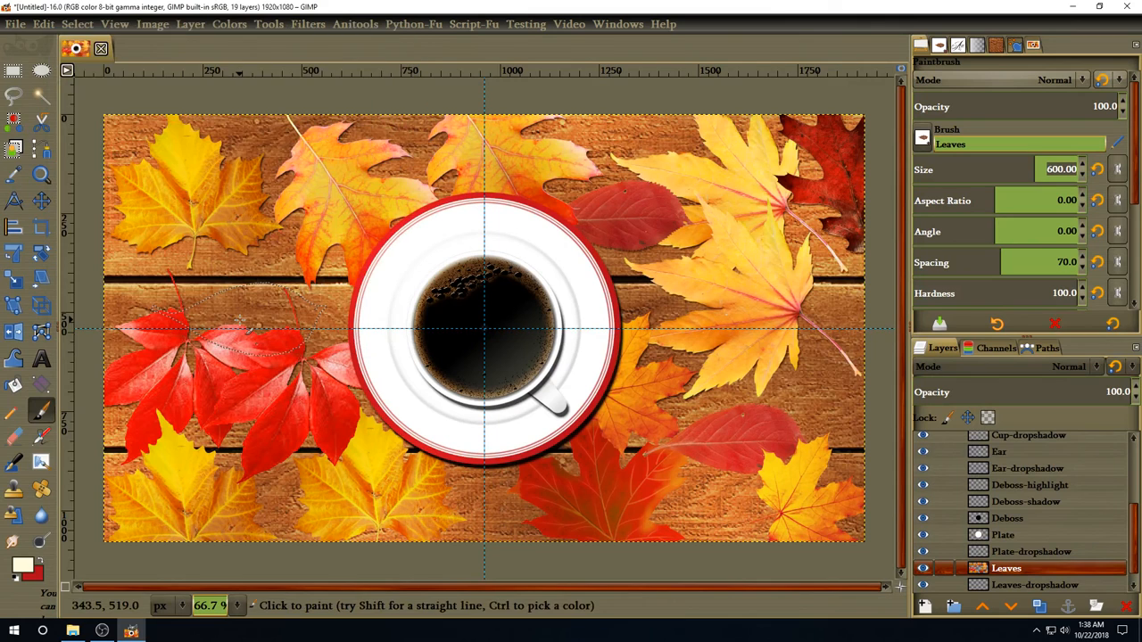
Switch to the Move tool, set to pick a layer or guide.
left_click(50, 198)
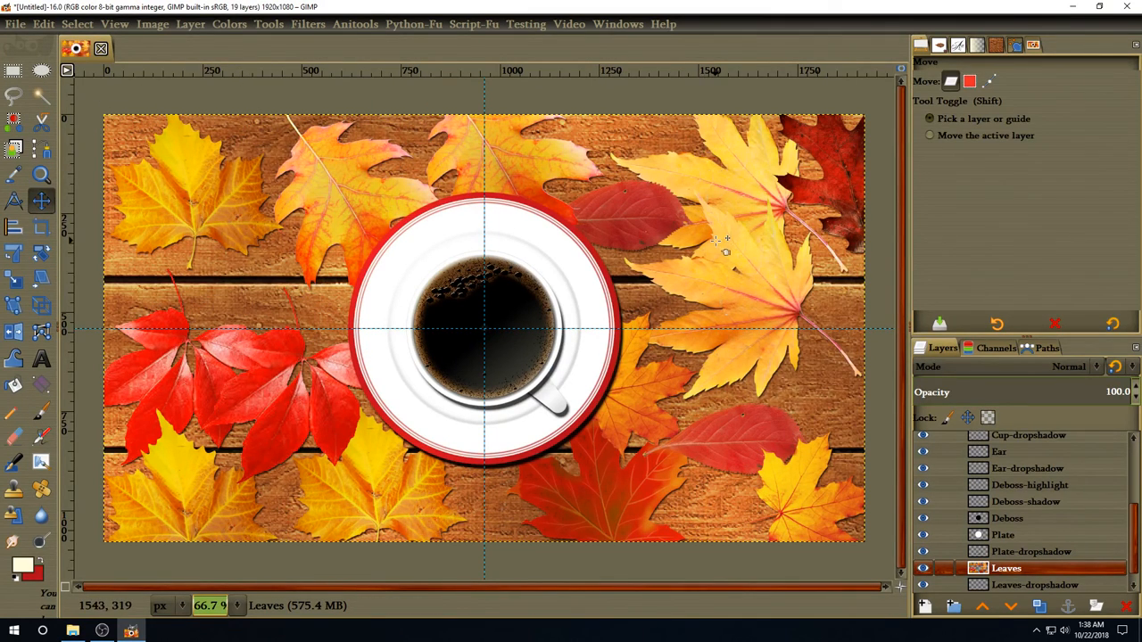